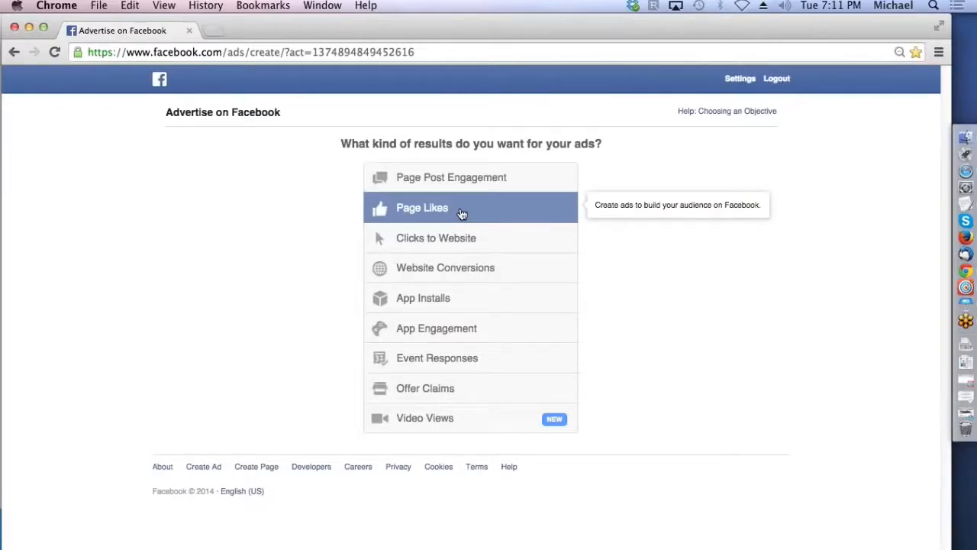
Step: Choose Page Likes as the ad objective and select the Healthy Organic Living page to promote
left_click(462, 213)
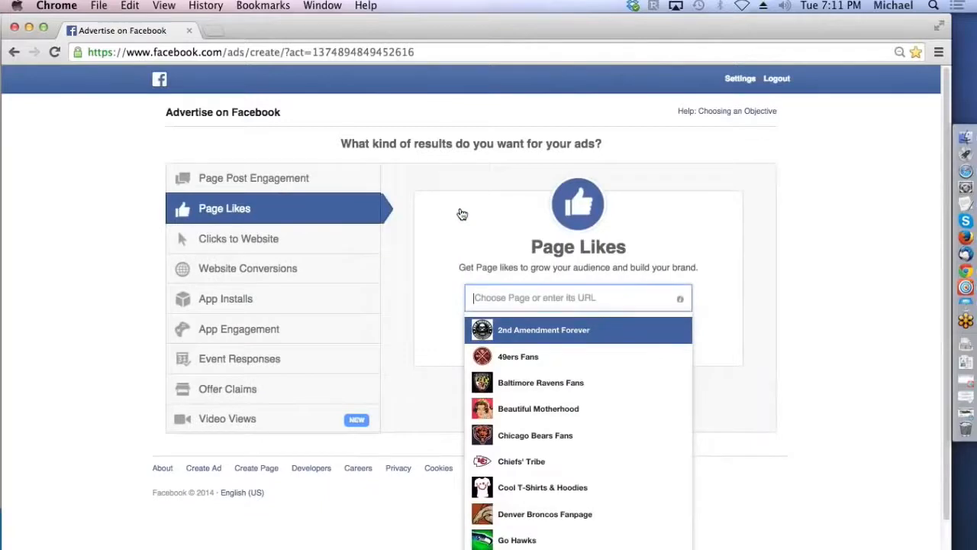
type("h")
left_click(516, 330)
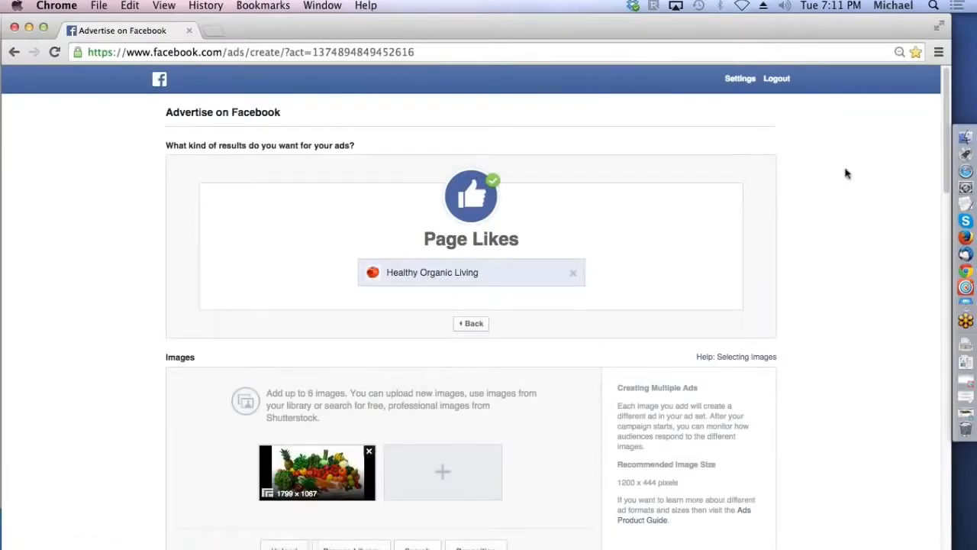
Step: Remove the existing ad image and upload vegetables-variety.jpg from the Tabfu folder in its place
scroll(944, 107, "down", 5)
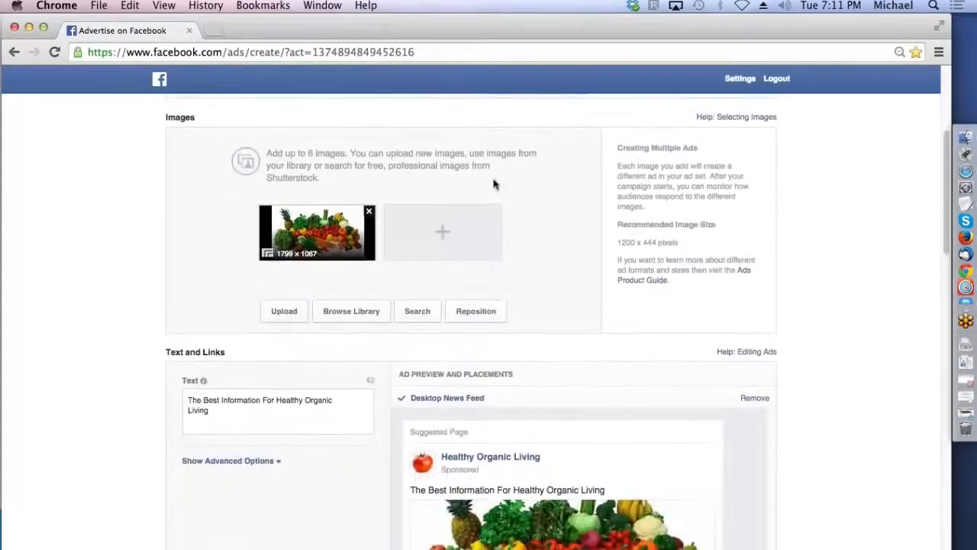
left_click(369, 212)
left_click(380, 232)
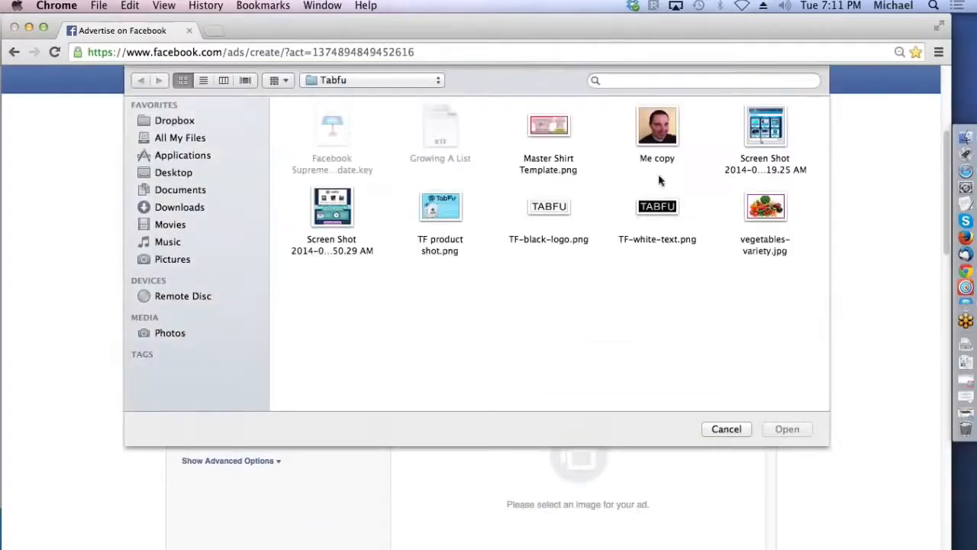
double_click(758, 213)
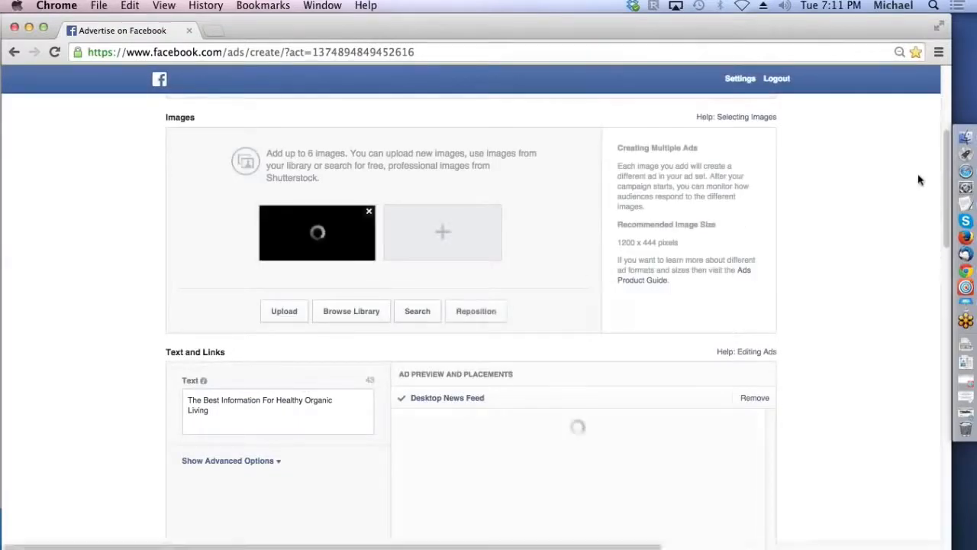
Step: Replace the ad text with "If You Like Healthy Living Press Like" and set the advanced Landing View option to Super Foods
left_click_drag(944, 155, 944, 203)
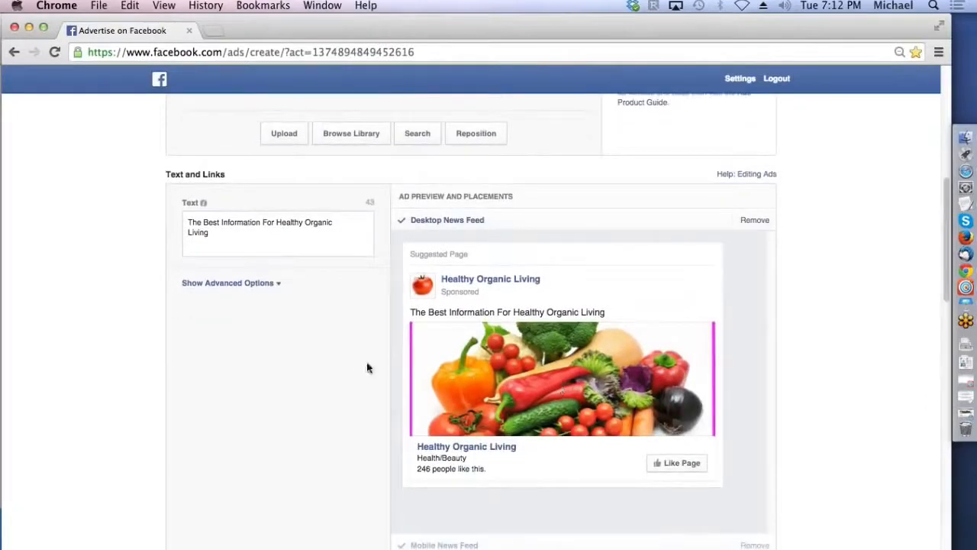
left_click(278, 285)
left_click_drag(210, 232, 178, 220)
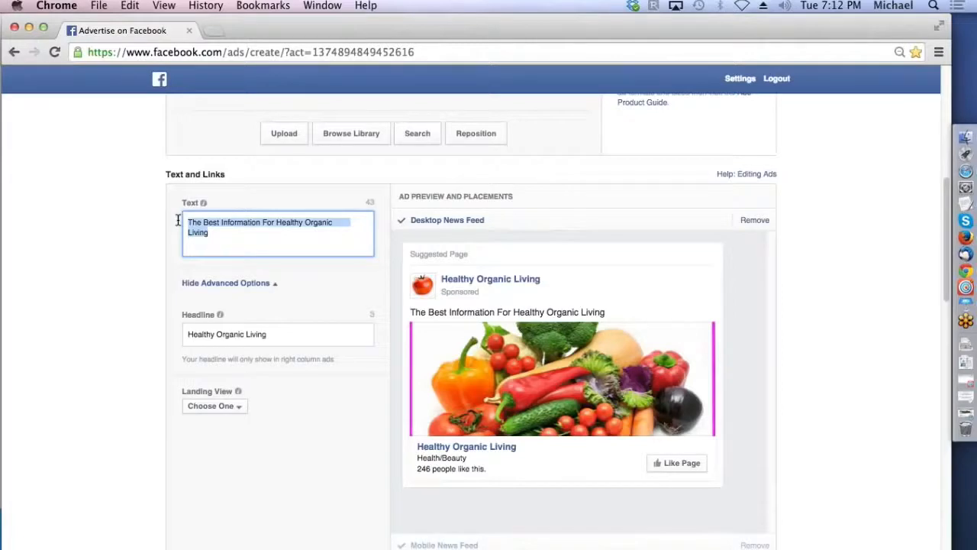
type("If You Like Healthy Living ")
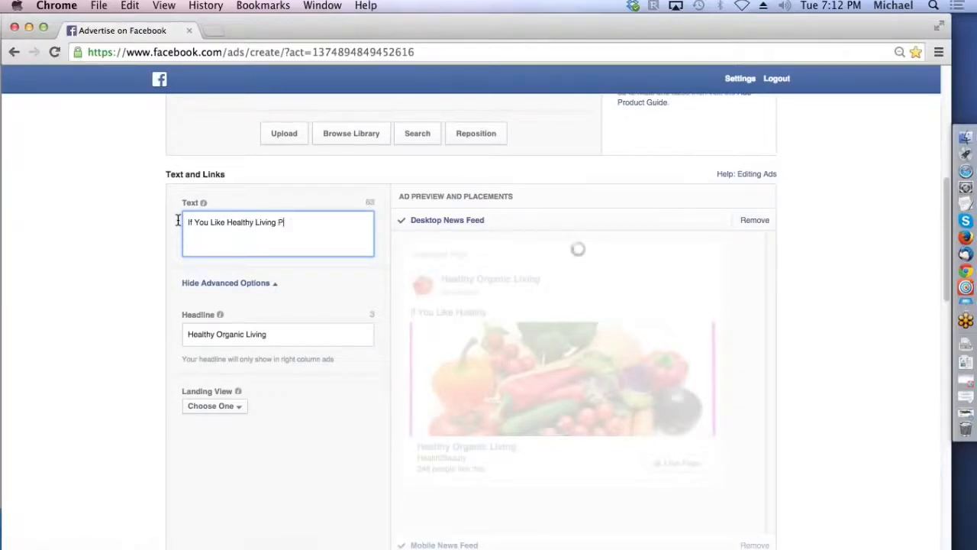
type("Press Like")
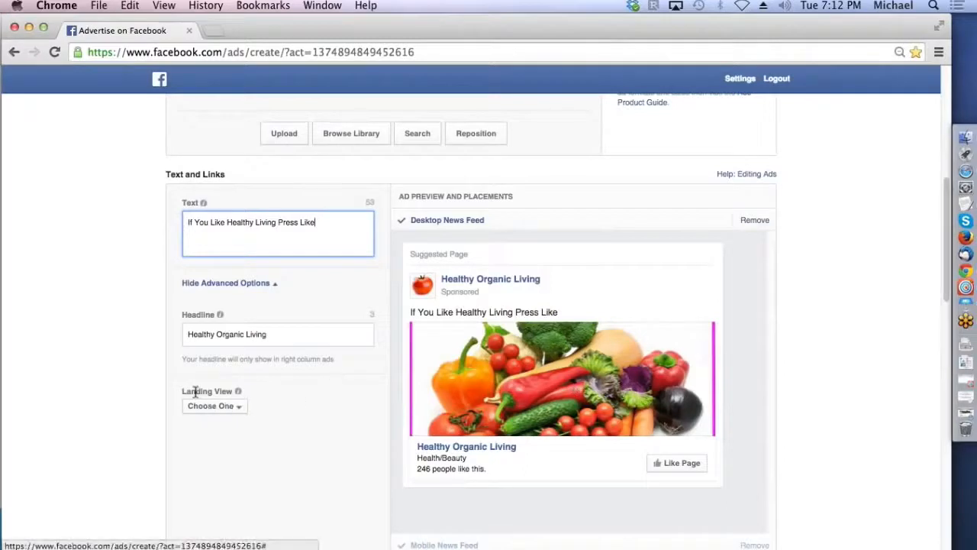
left_click(246, 406)
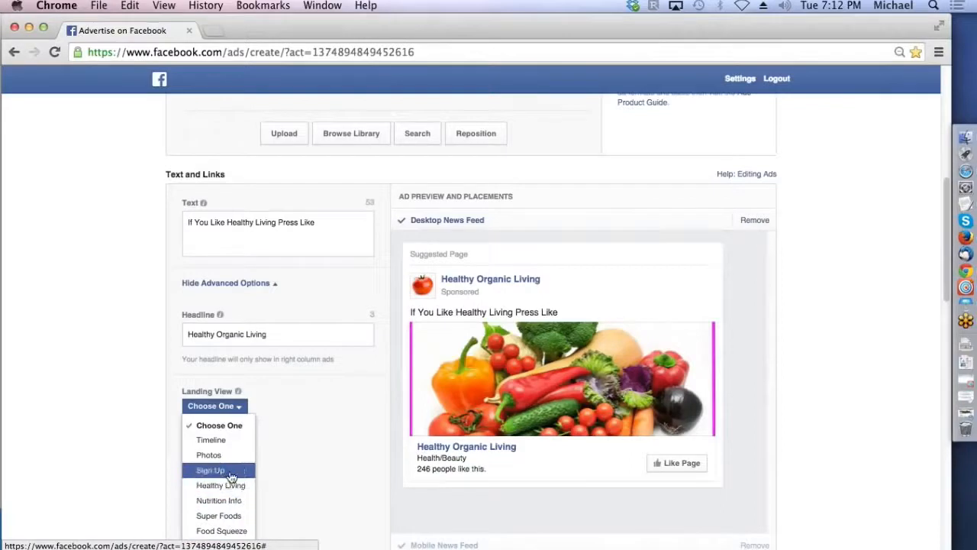
left_click(233, 517)
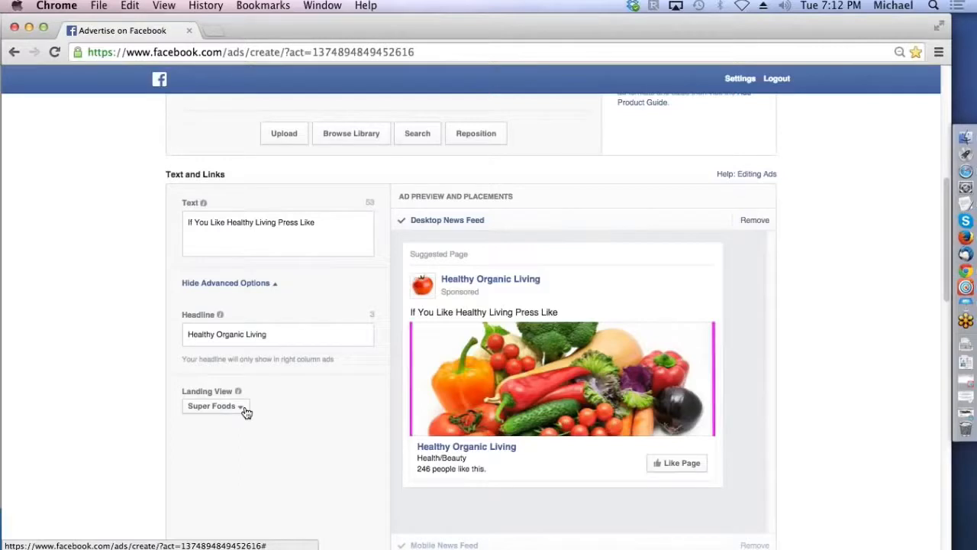
Step: Replace the ad text with "Press The Veggies If You Want Good Health"
left_click(323, 224)
left_click_drag(313, 224, 187, 221)
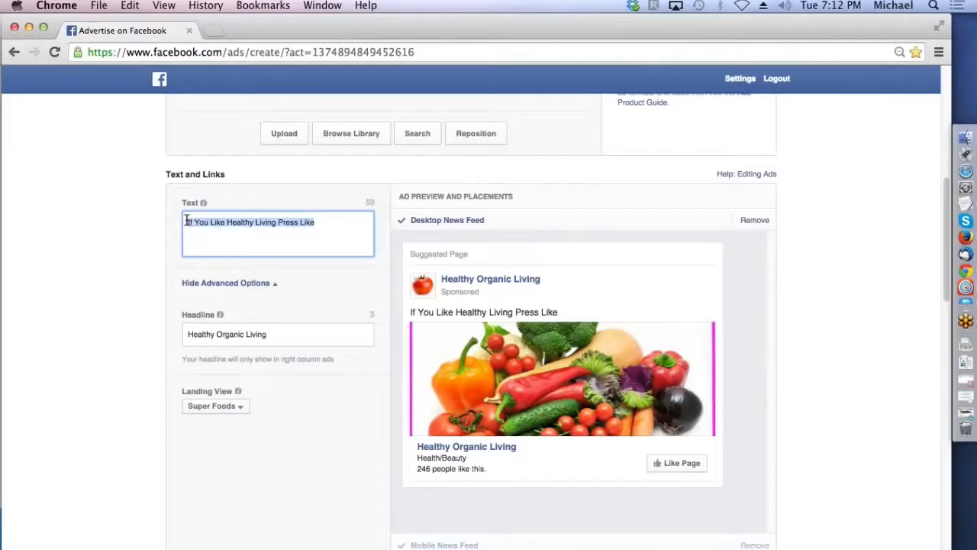
left_click(326, 223)
left_click_drag(320, 222, 171, 216)
type("Press T")
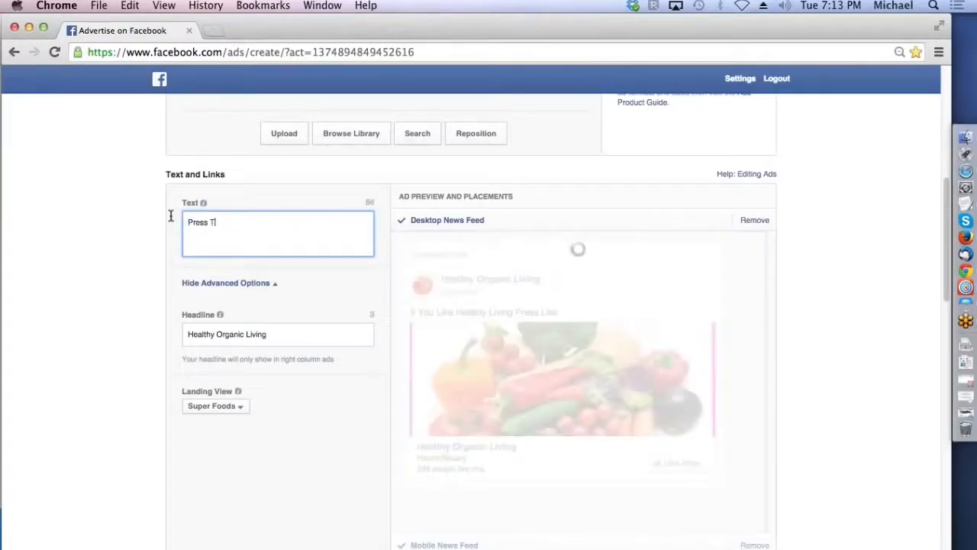
type("he Veg")
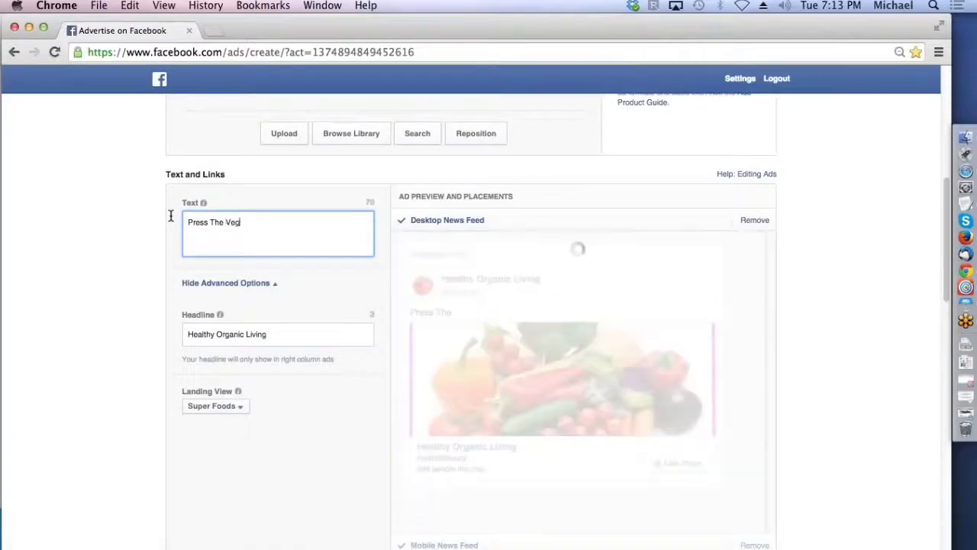
type("gies If You Want Goo")
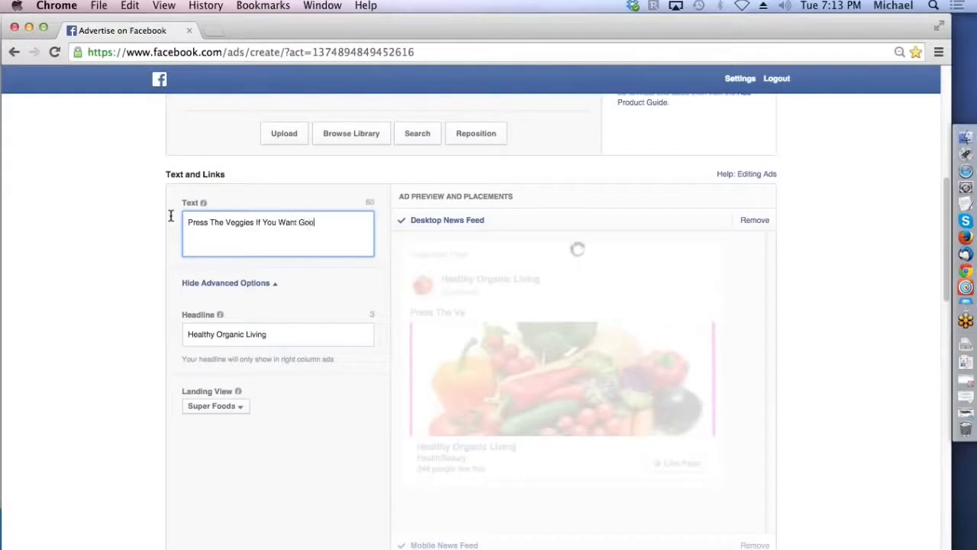
type("d Health")
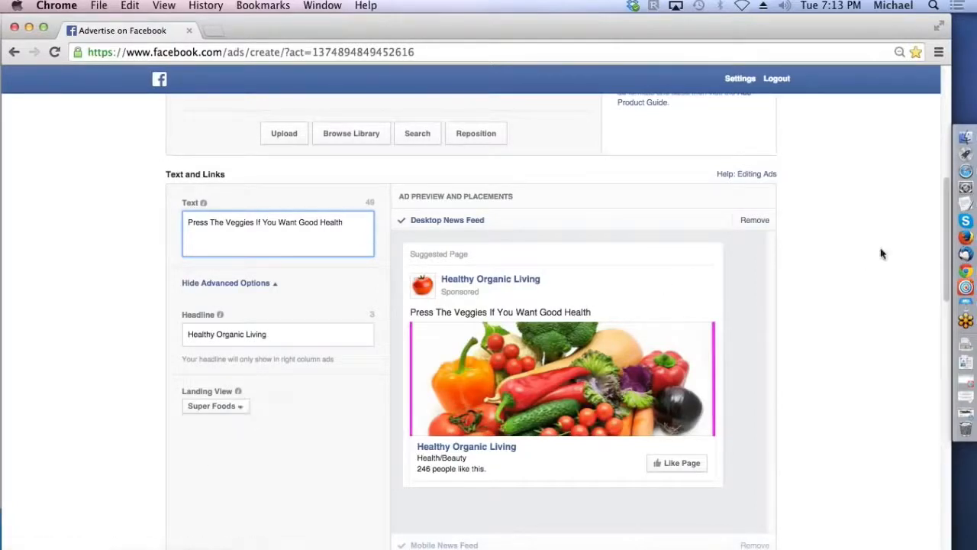
Step: Set the audience's minimum age to 25 and its language to English (All)
left_click_drag(947, 228, 944, 237)
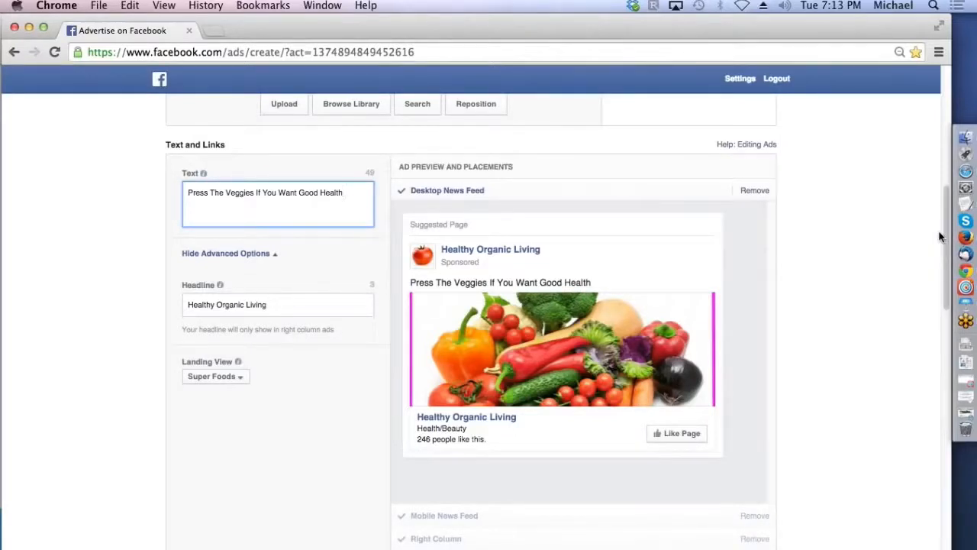
left_click_drag(945, 238, 945, 268)
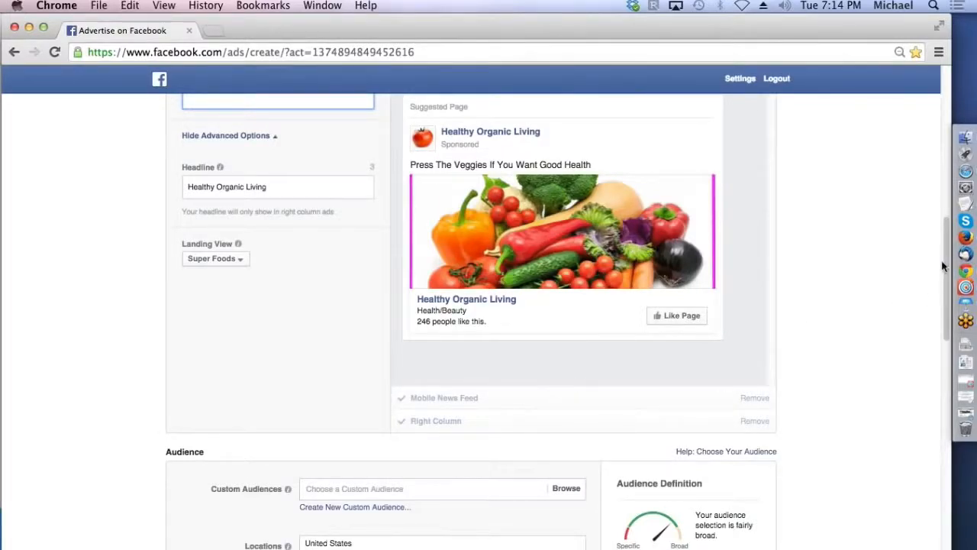
left_click_drag(942, 259, 951, 351)
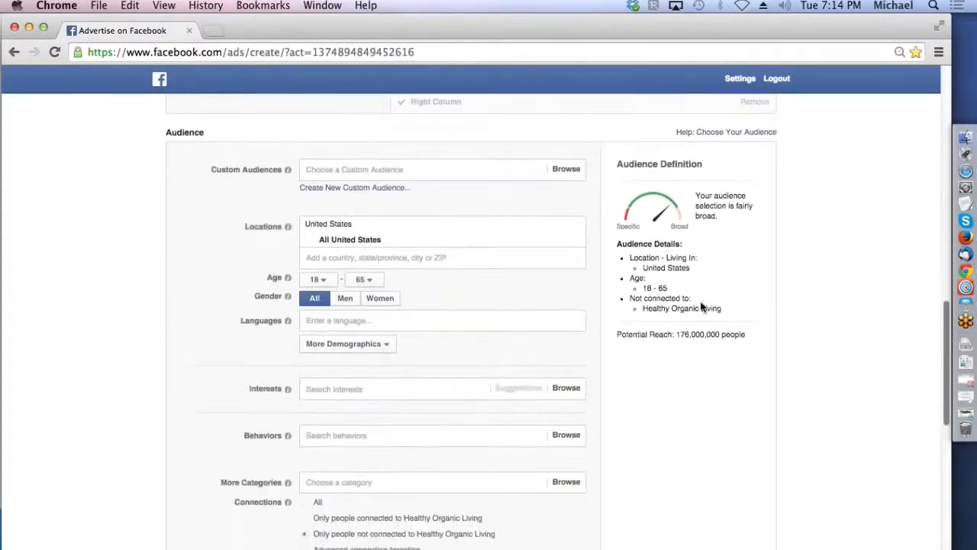
left_click(322, 280)
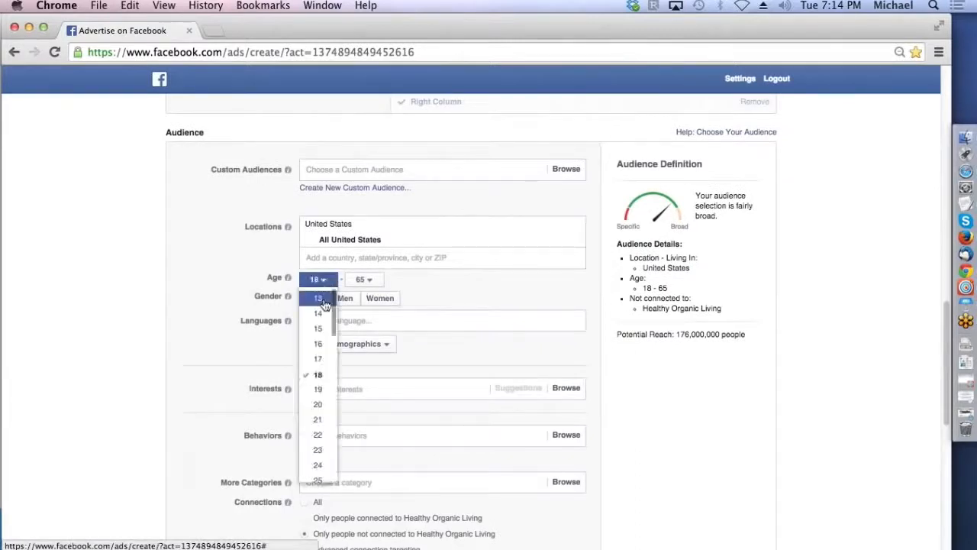
left_click(327, 479)
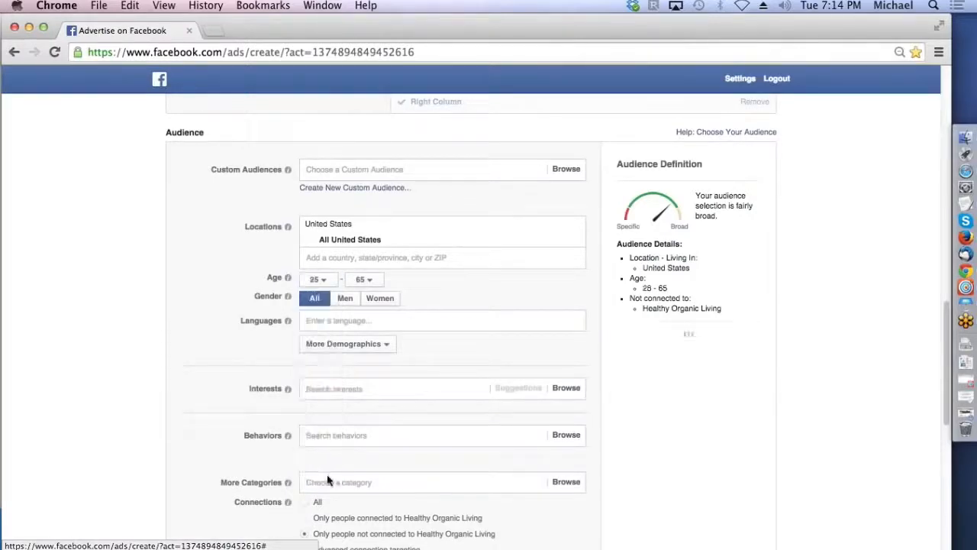
left_click(330, 321)
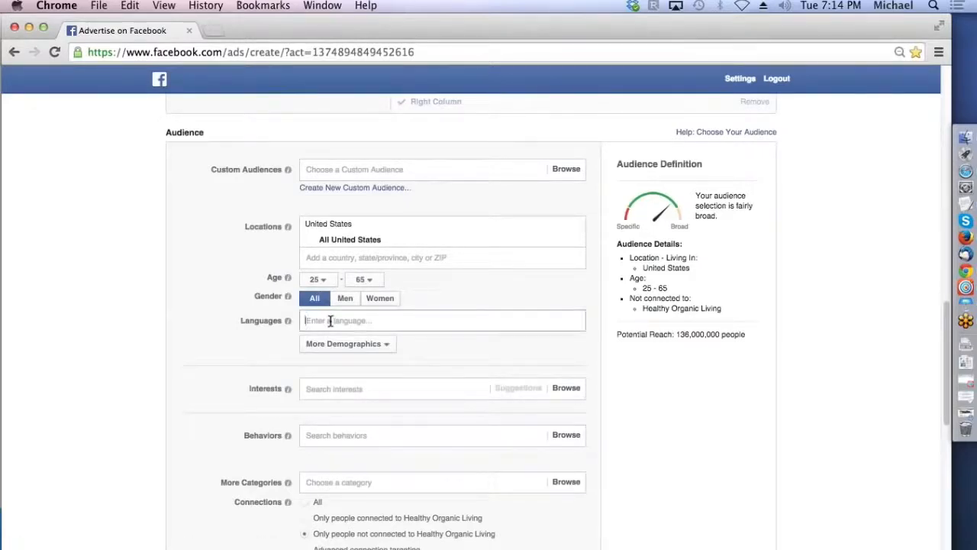
type("en")
left_click(336, 341)
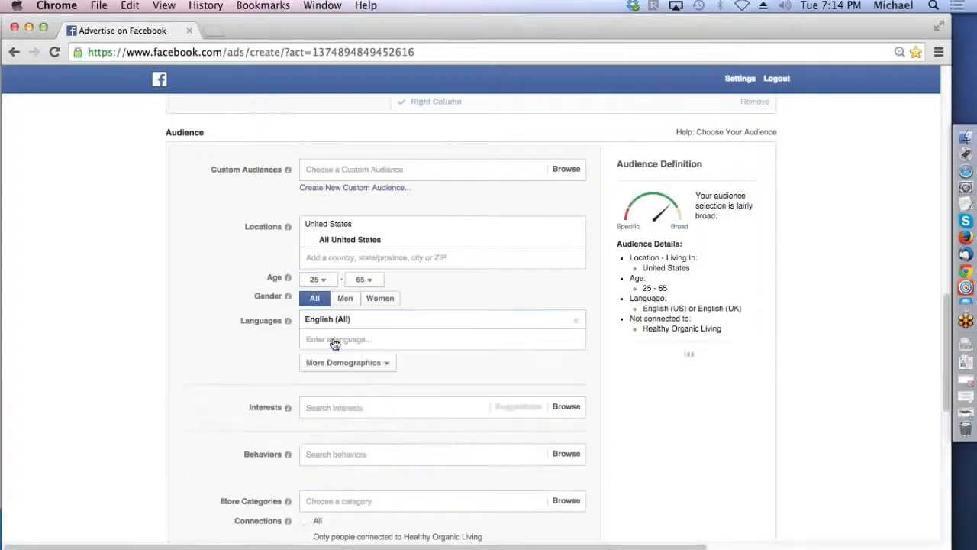
left_click(338, 405)
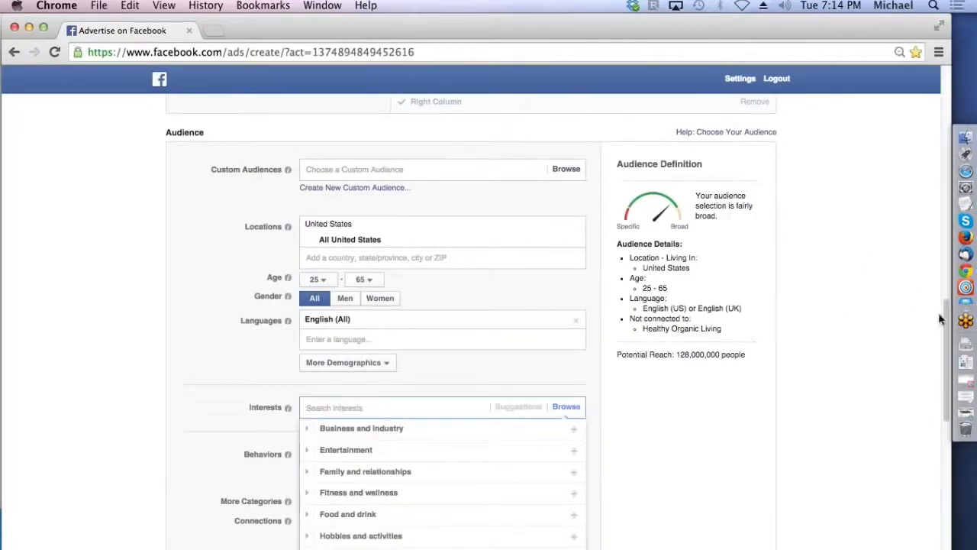
scroll(946, 321, "down", 5)
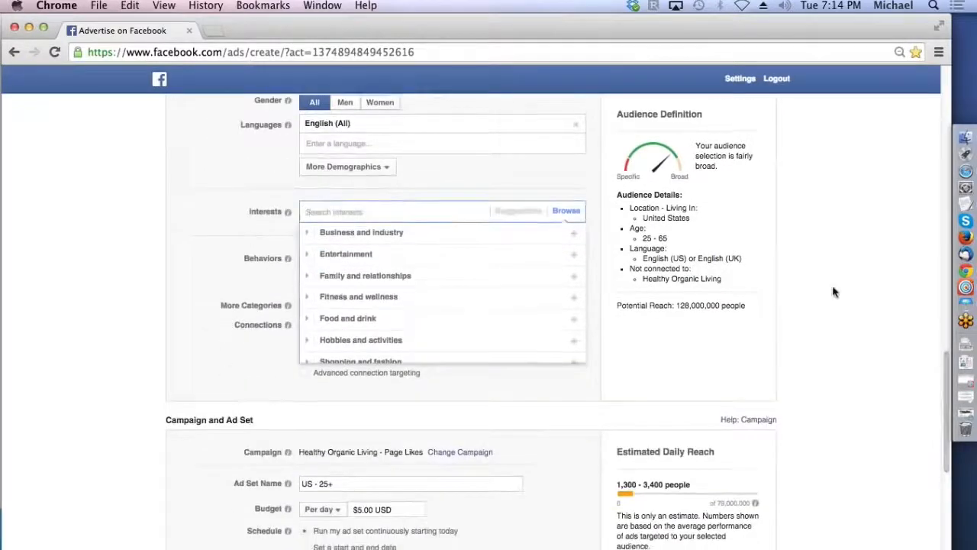
left_click(833, 290)
Step: Add the behavior "Active credit card user" from Financial > Spending methods to the audience targeting
left_click(368, 258)
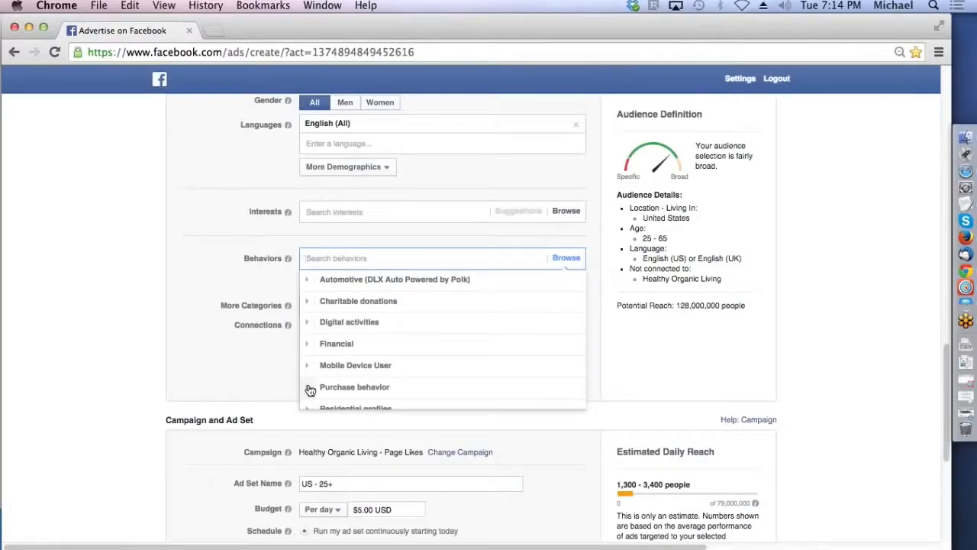
left_click(306, 343)
scroll(356, 331, "down", 1)
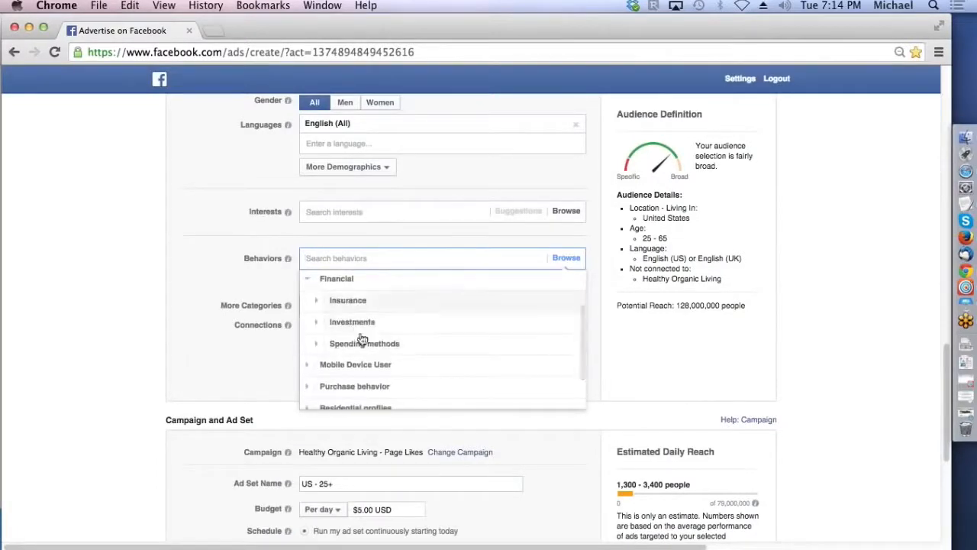
left_click(316, 344)
mouse_move(382, 296)
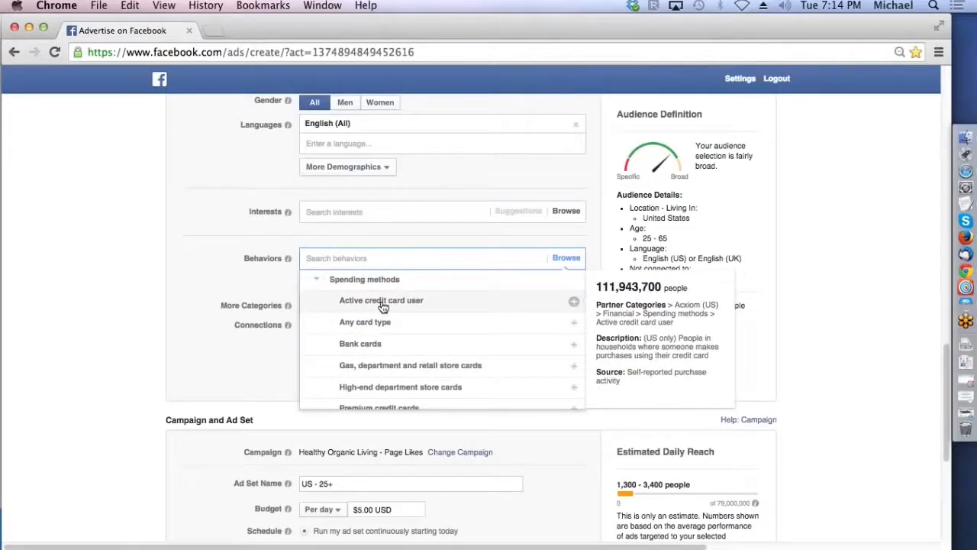
left_click(382, 302)
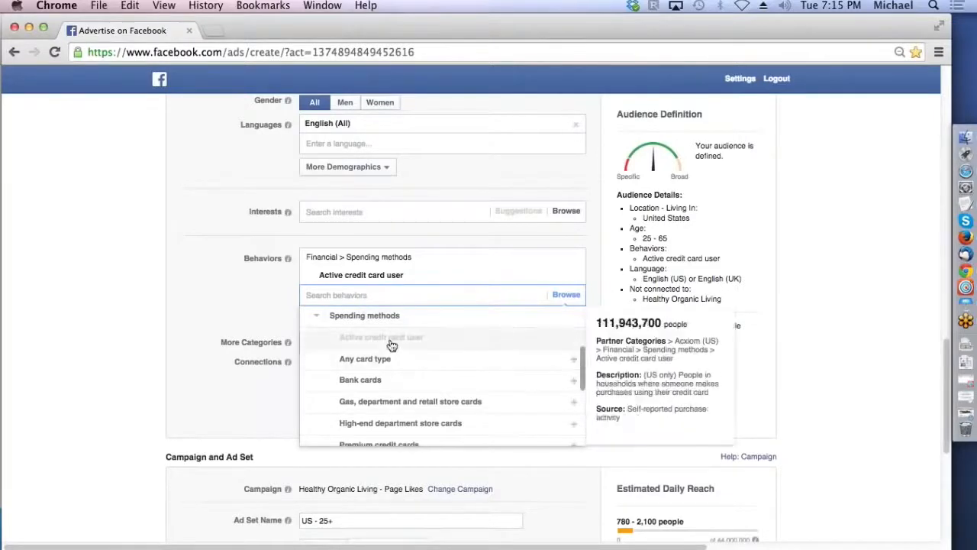
left_click(278, 305)
Step: Examine the Health and beauty options within the Purchase behavior targeting category
left_click(351, 295)
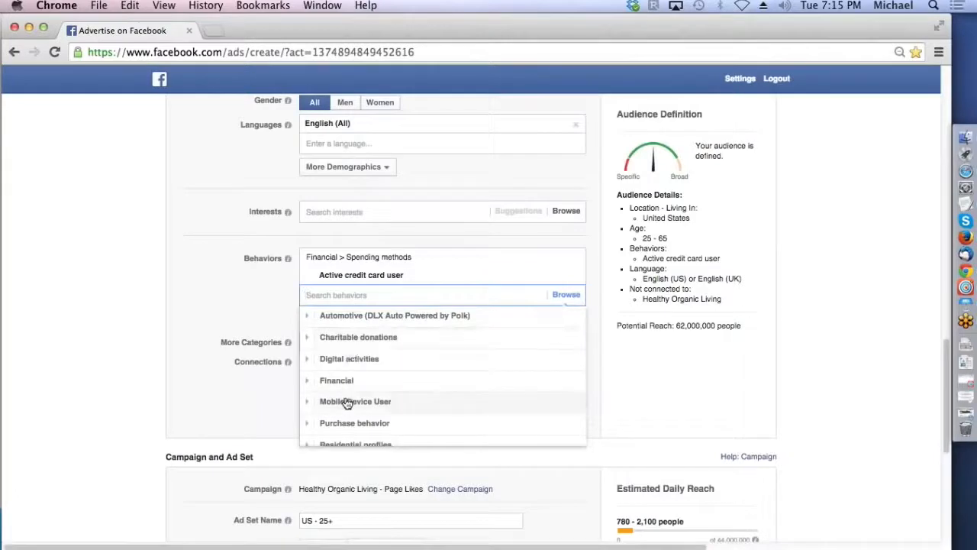
left_click(308, 424)
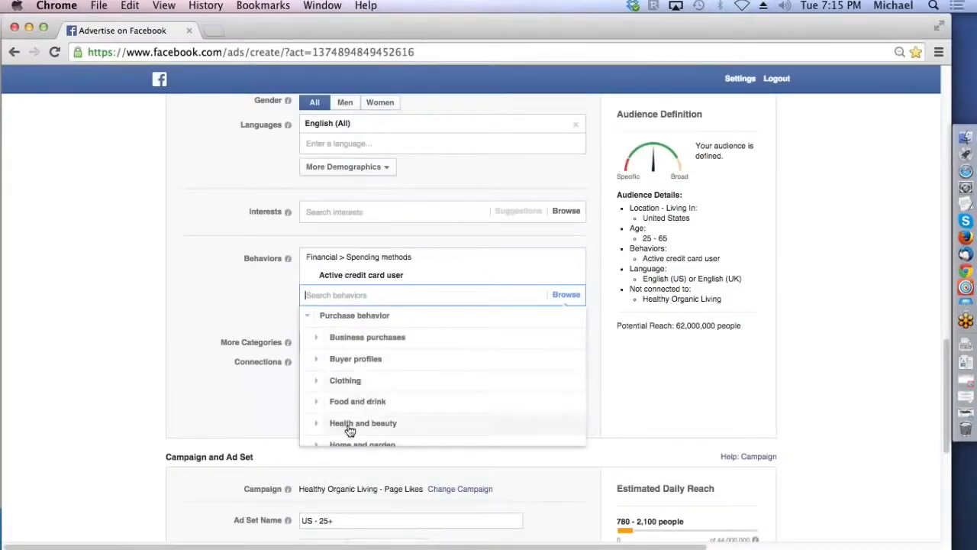
left_click(318, 426)
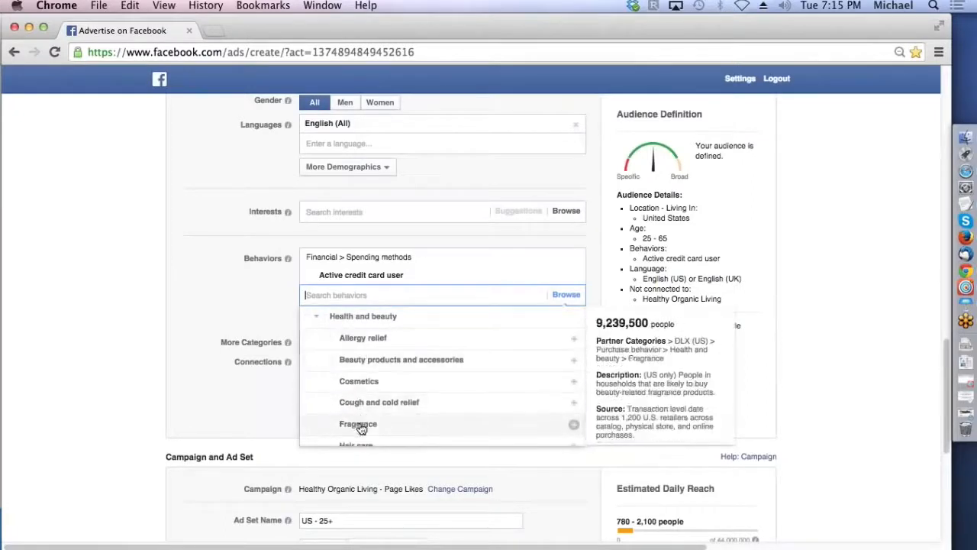
mouse_move(363, 345)
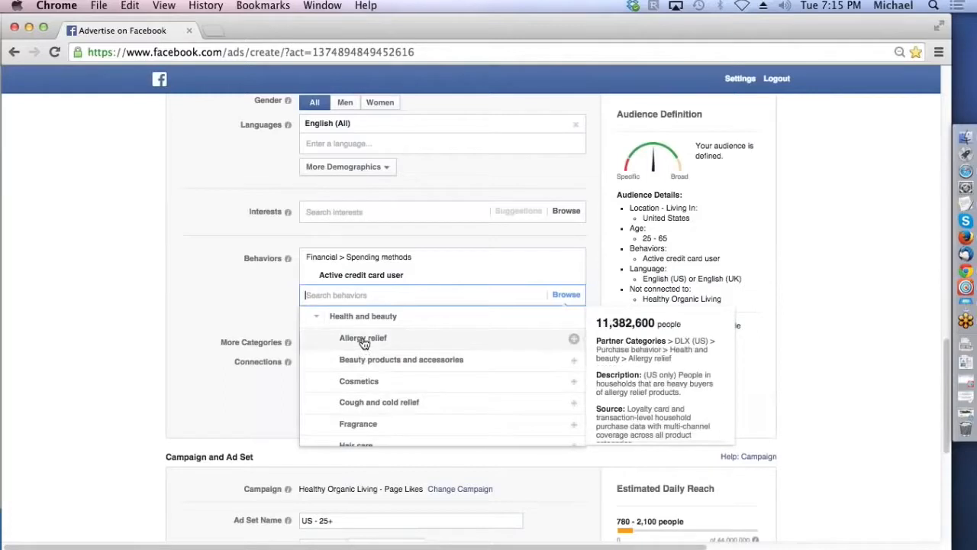
scroll(364, 343, "down", 3)
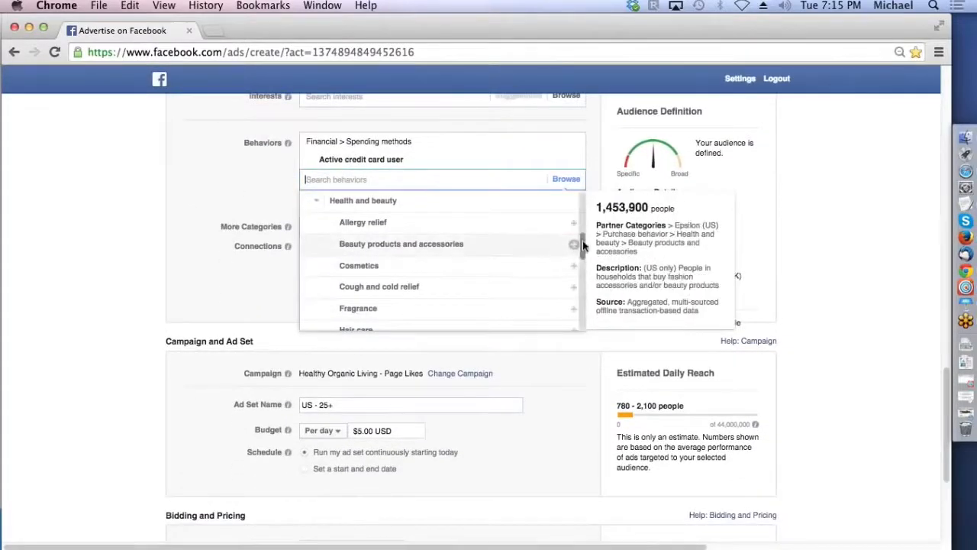
left_click_drag(581, 236, 579, 270)
left_click(580, 272)
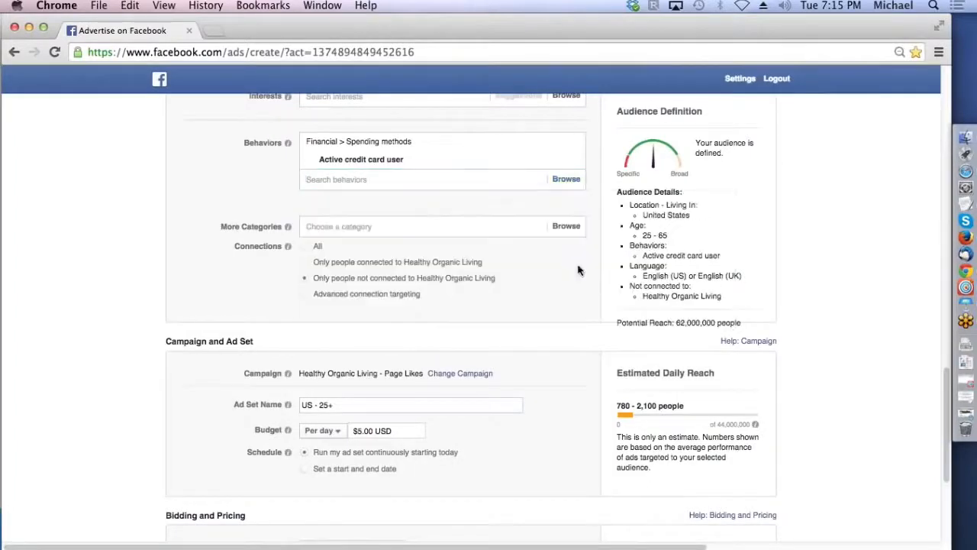
Step: Review the descriptions of the Active credit card user behavior and the Beauty products and accessories option under Purchase behavior > Health and beauty
left_click(339, 179)
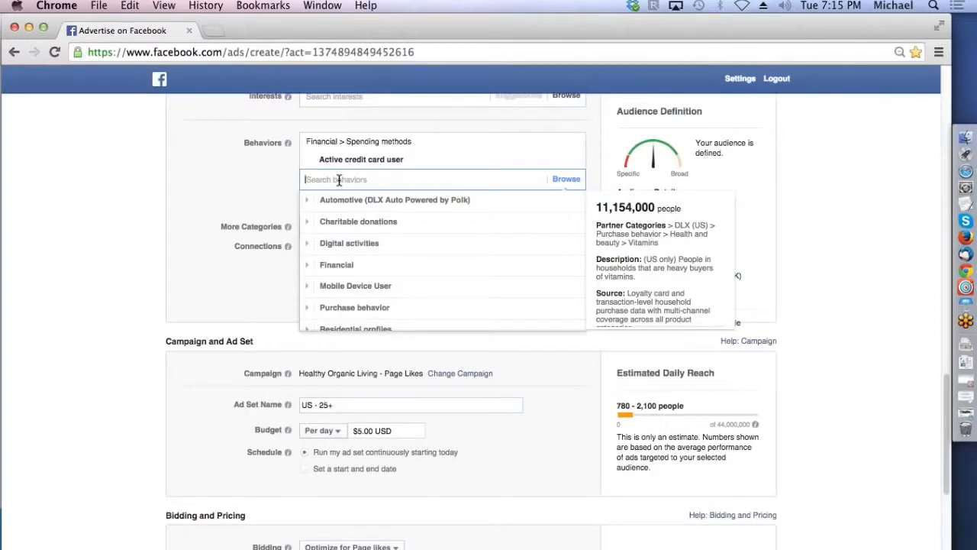
mouse_move(356, 160)
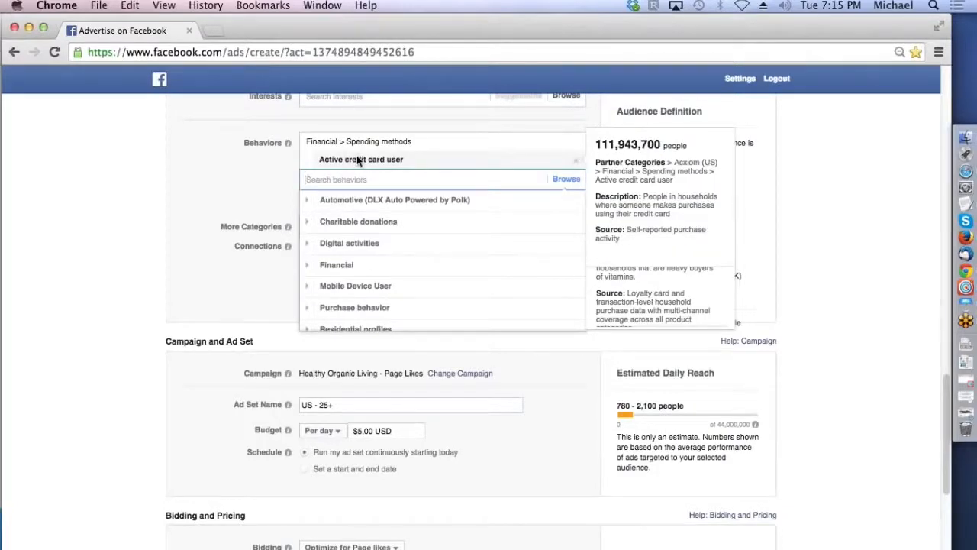
left_click(311, 310)
left_click(313, 307)
mouse_move(359, 271)
mouse_move(361, 252)
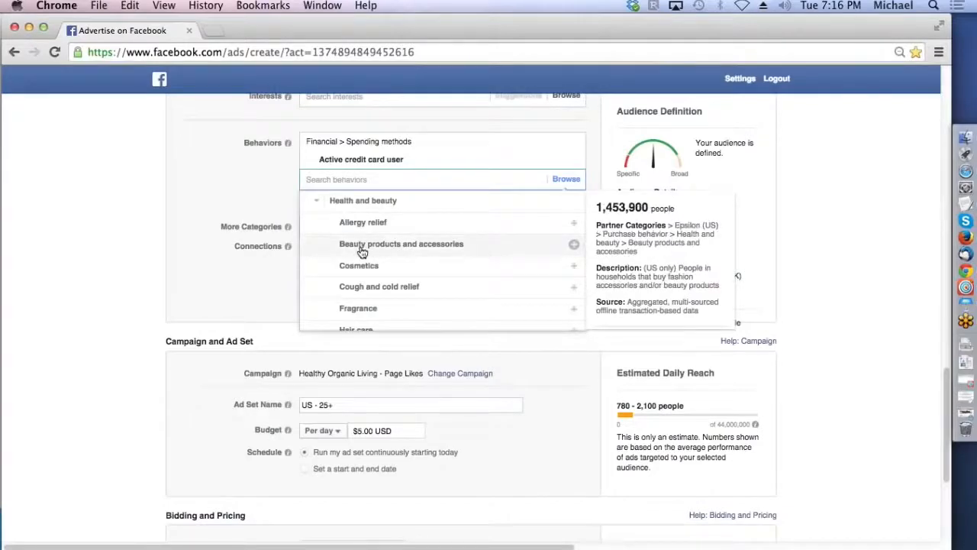
left_click(805, 256)
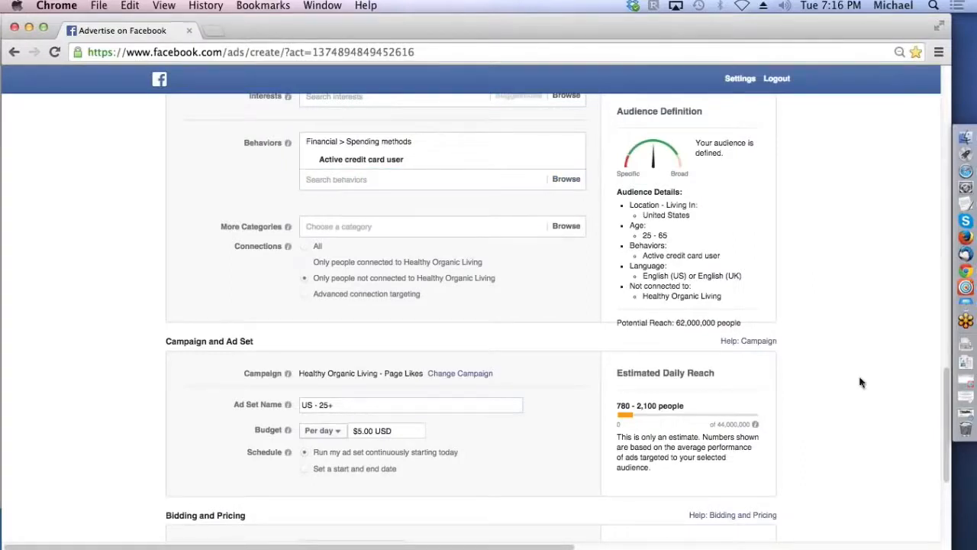
Step: Try bidding optimized for clicks with a manual maximum bid (CPC), and return the bidding to Optimize for Page likes
left_click_drag(946, 395, 941, 419)
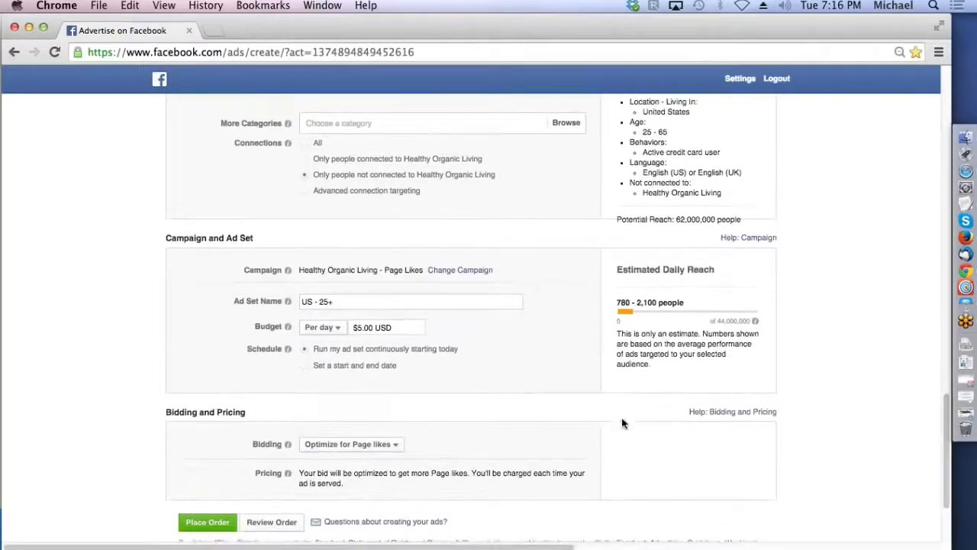
left_click(396, 446)
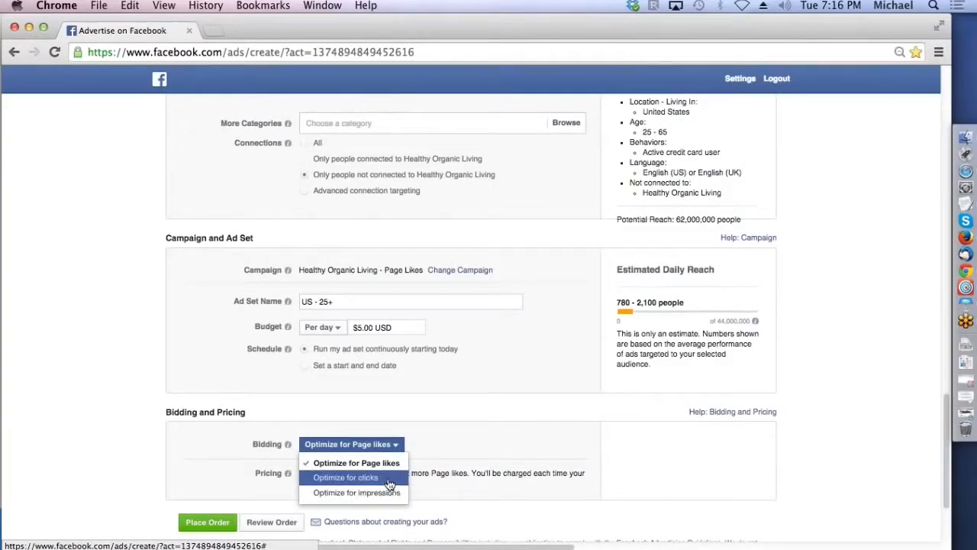
left_click(389, 480)
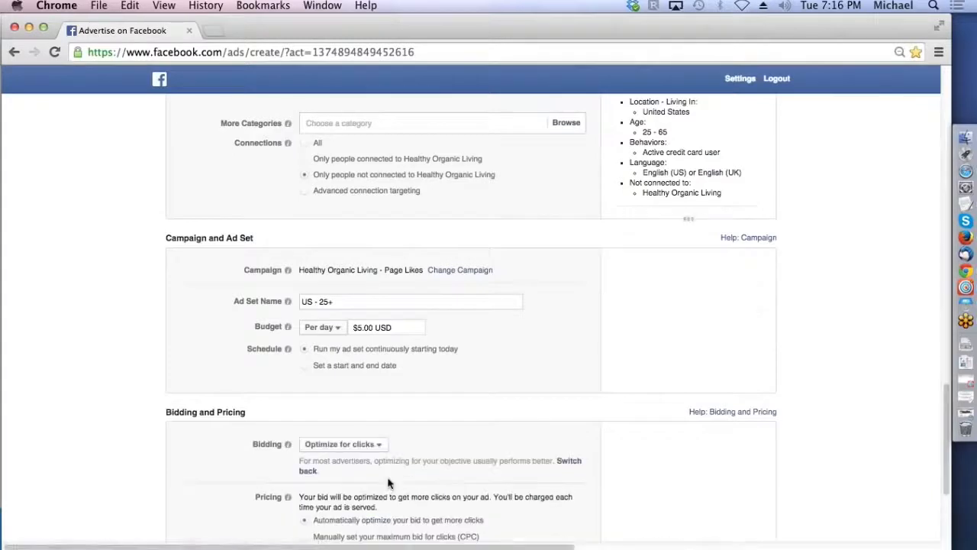
scroll(611, 435, "down", 3)
left_click(317, 451)
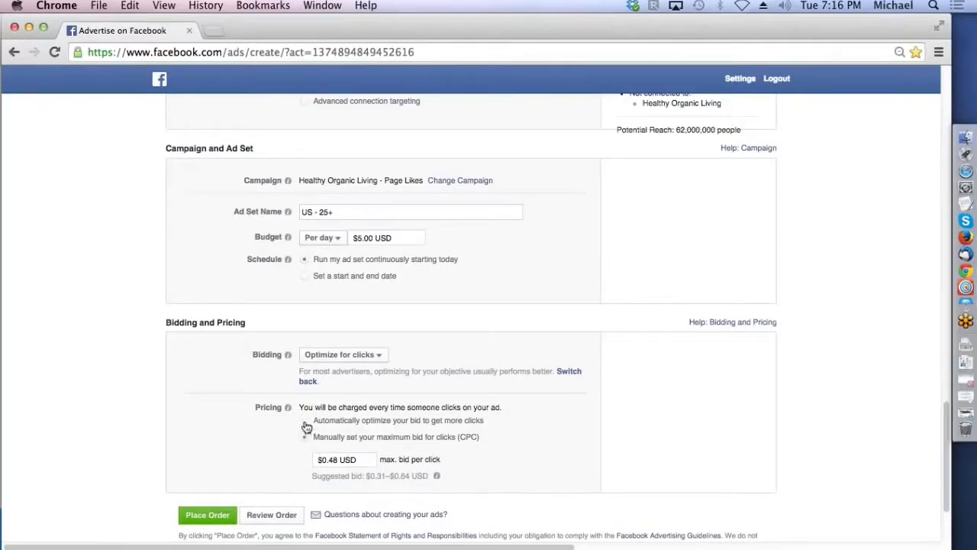
left_click(342, 356)
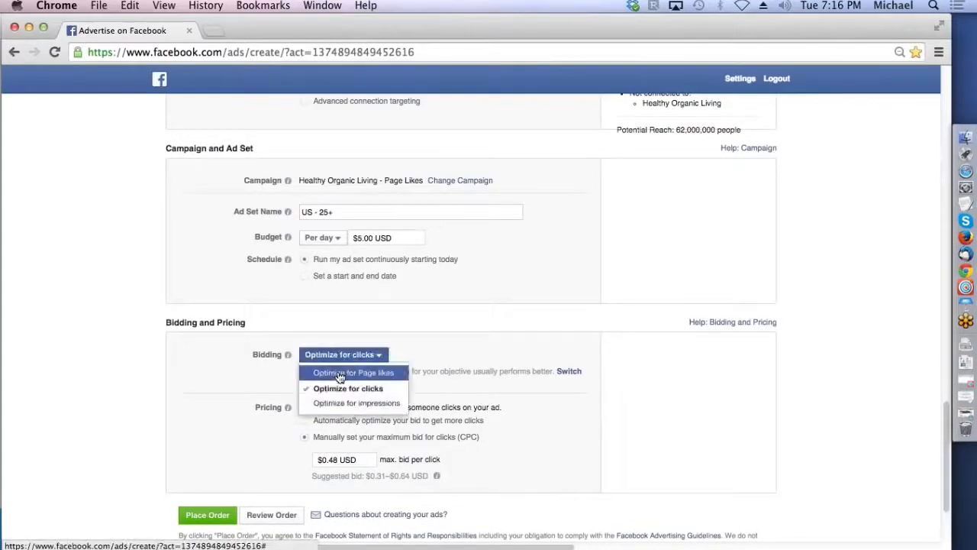
left_click(340, 375)
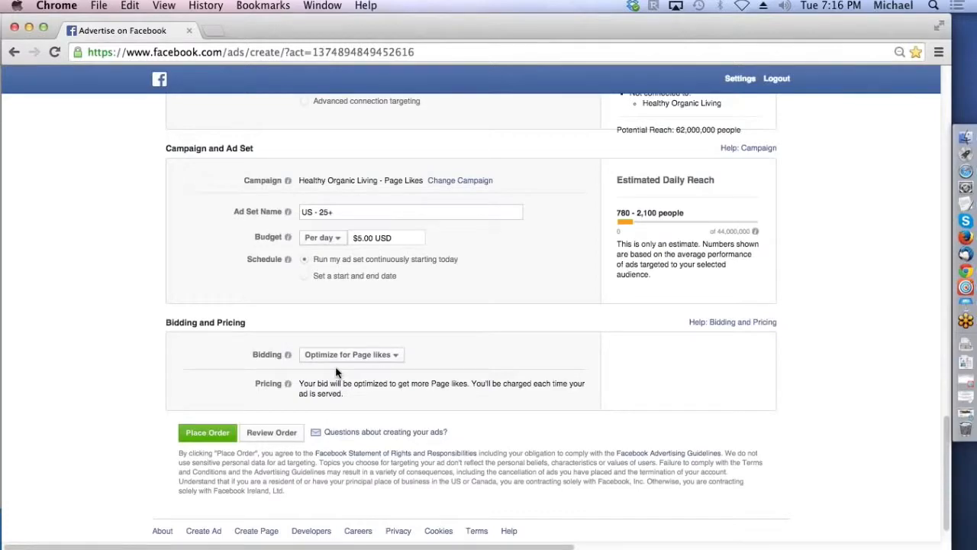
Step: Switch to Safari, view the WP Social Tapper page's TabFu opt-in tab, and minimize the browser window
left_click(967, 175)
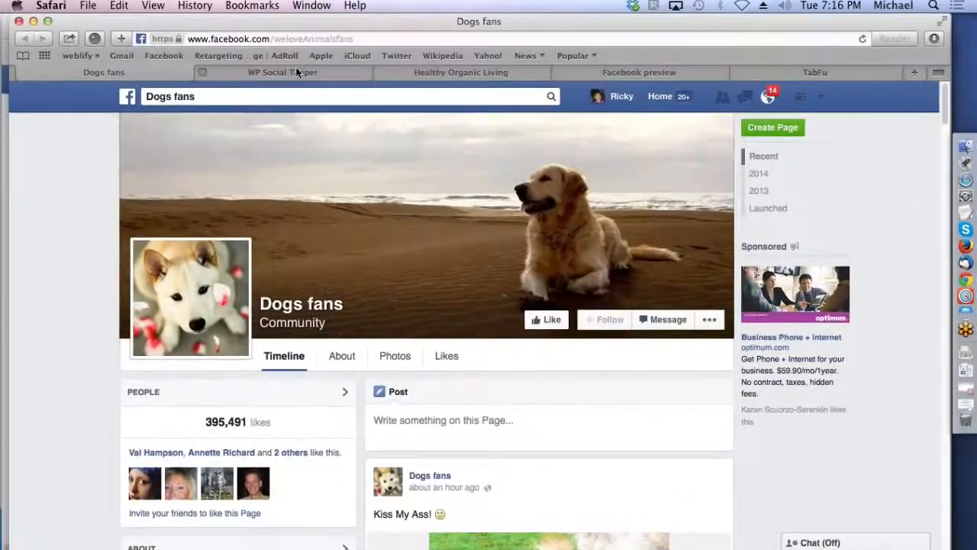
left_click(298, 73)
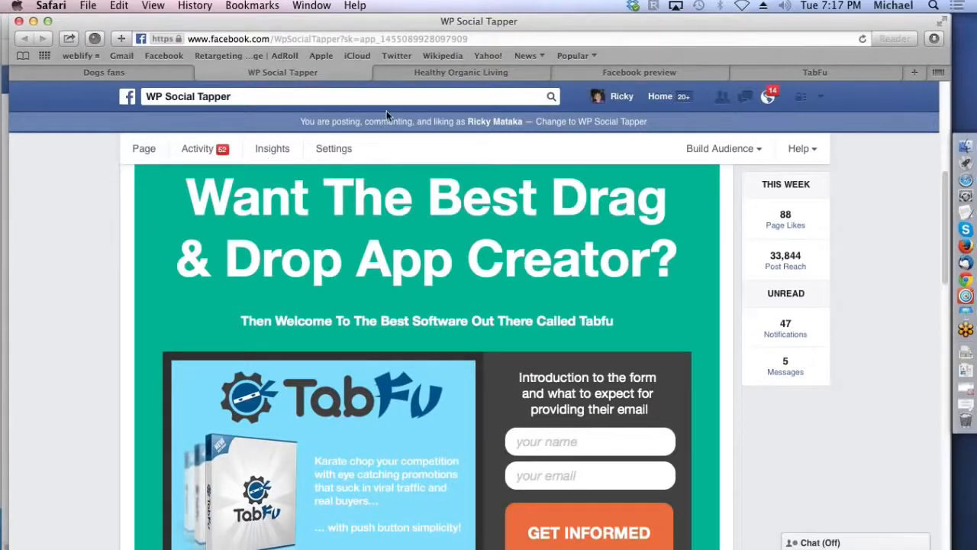
left_click(33, 21)
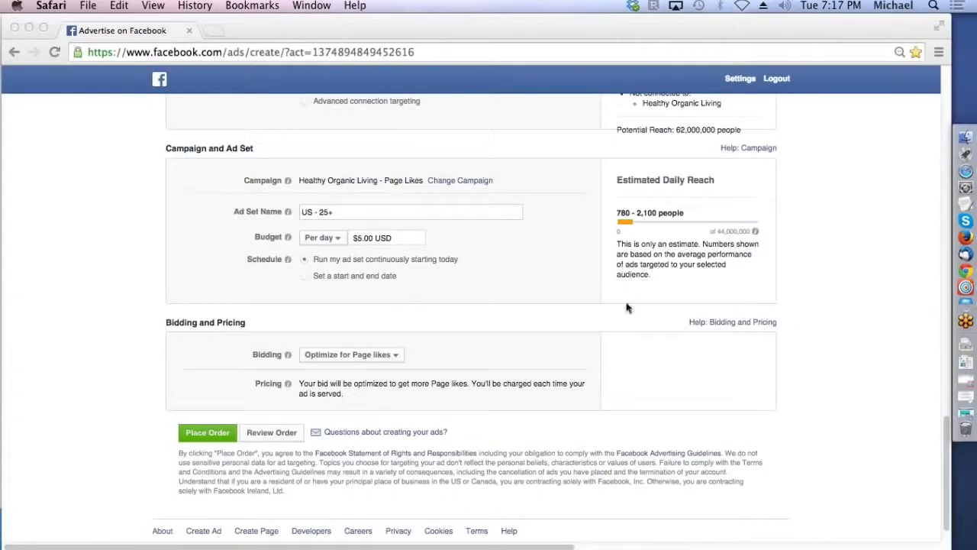
Step: Switch to the Facebook Supremacy update presentation in Keynote and play the slideshow from the "Let's Go Get You Some Traffic!!!" slide
left_click(945, 446)
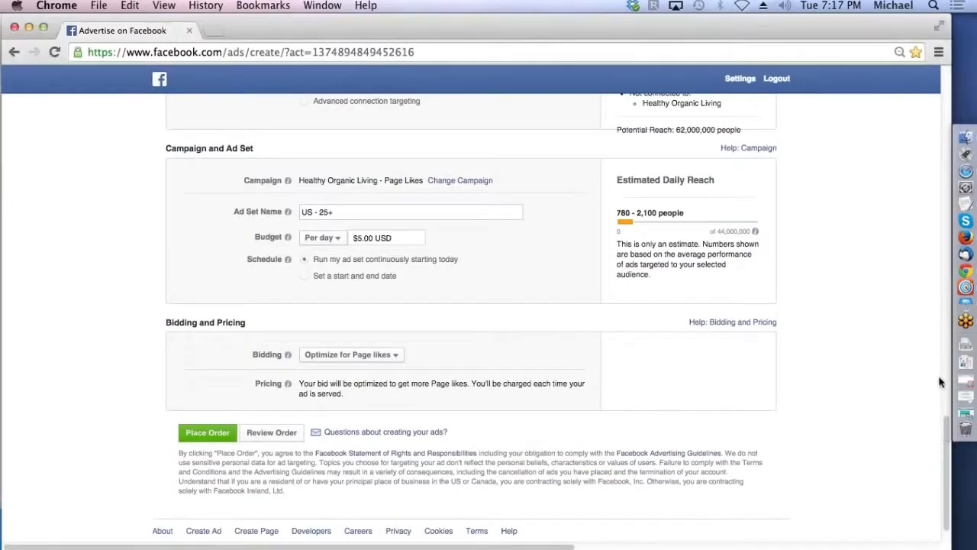
left_click_drag(947, 441, 930, 381)
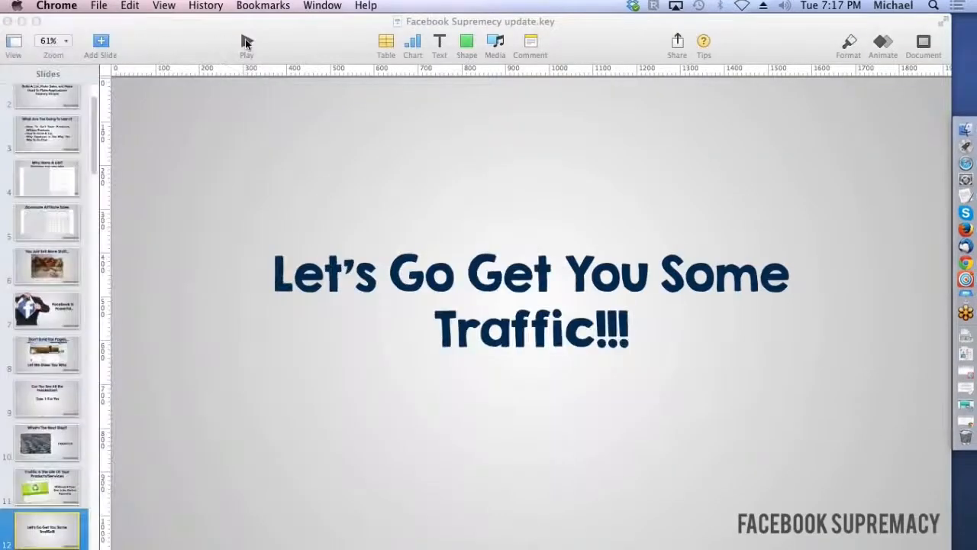
left_click(246, 43)
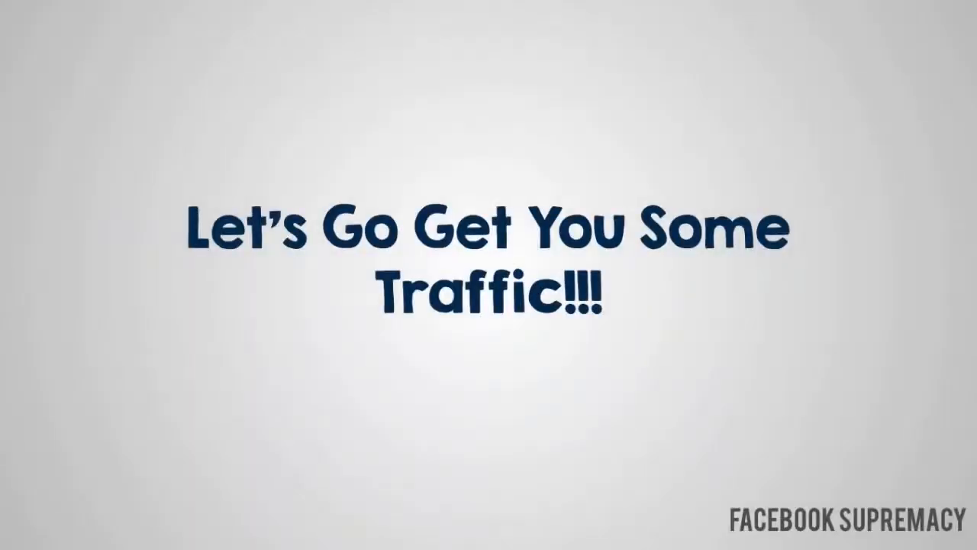
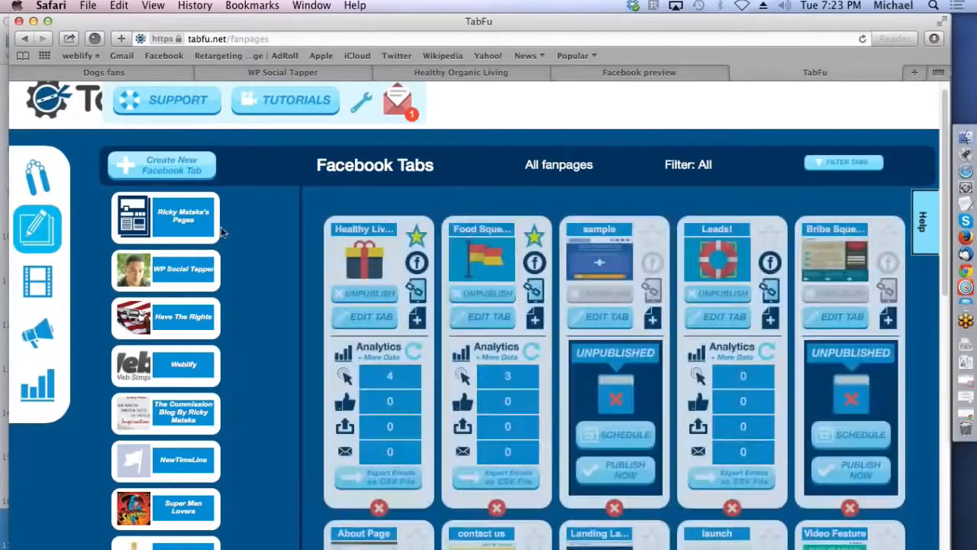
Step: Start a new Facebook tab in TabFu and filter the template list to the Opt in category
left_click(163, 162)
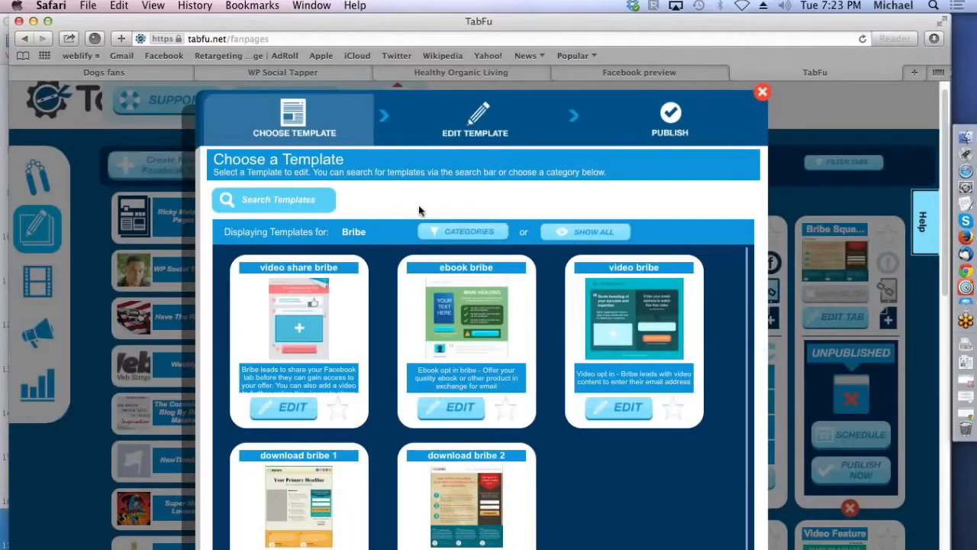
left_click(434, 233)
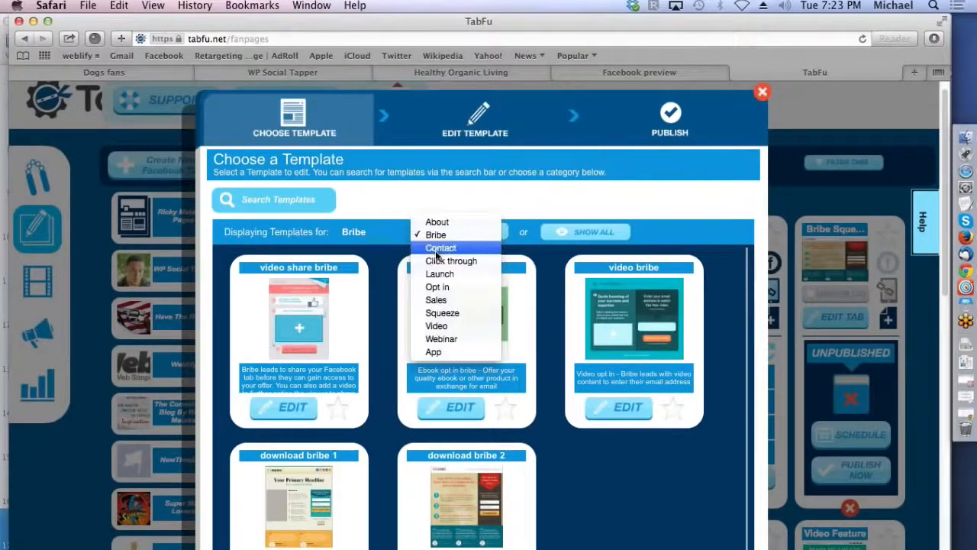
left_click(436, 287)
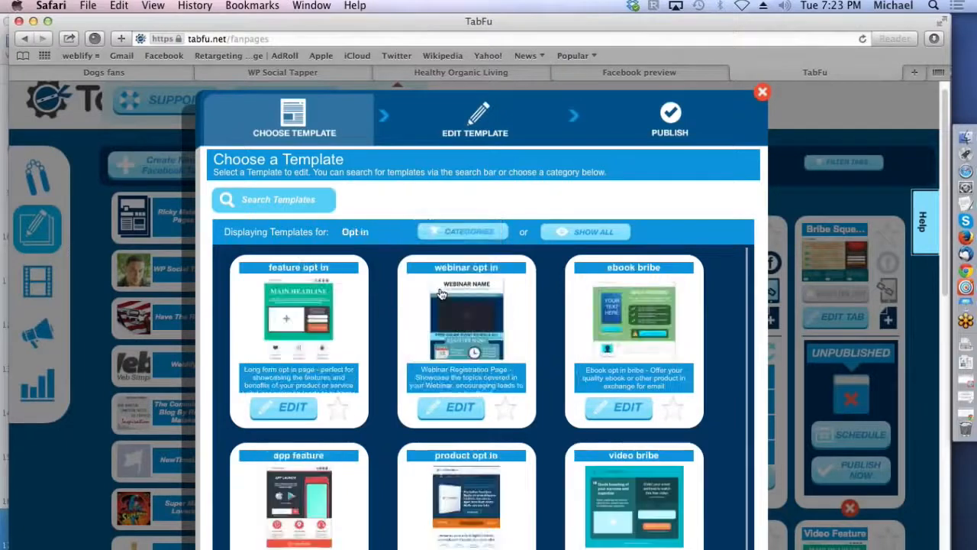
left_click(438, 233)
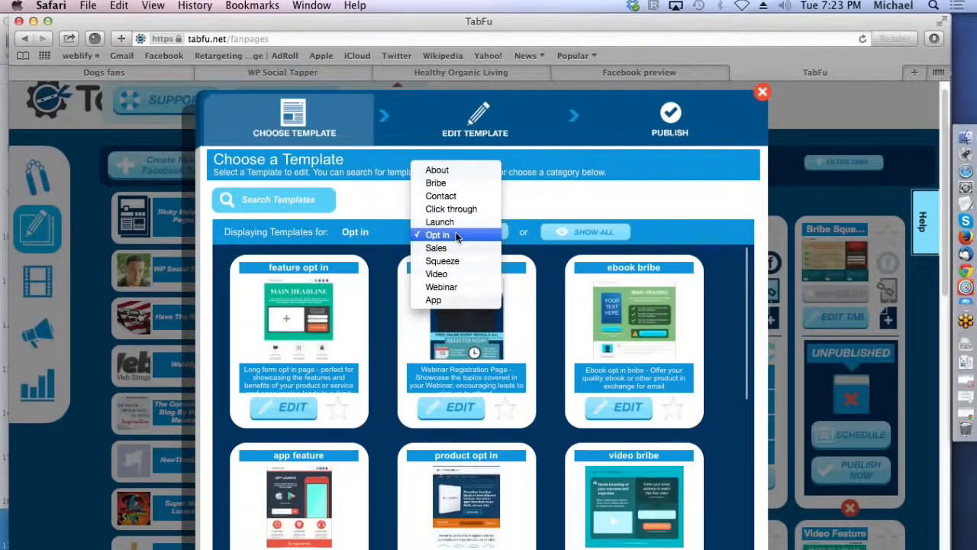
left_click(456, 235)
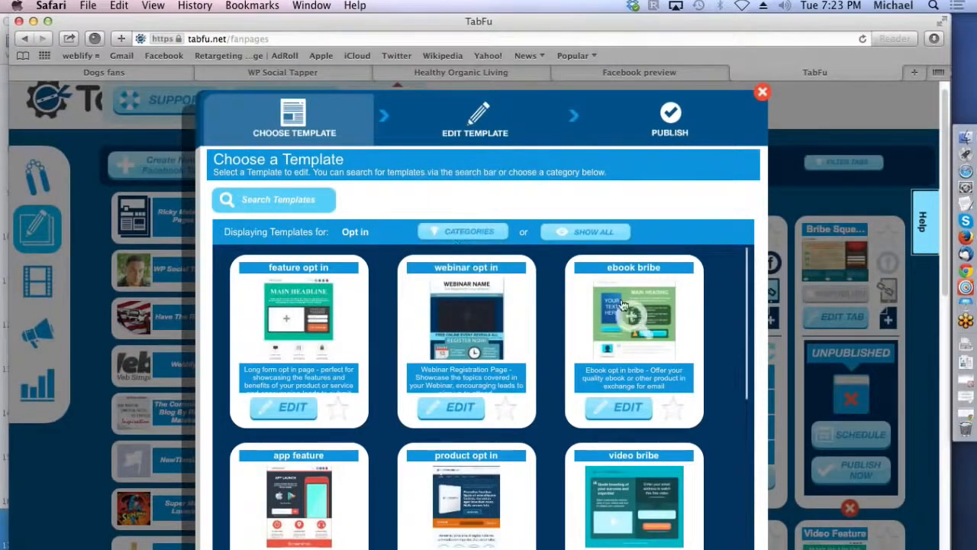
Step: Preview the feature opt in template and open it for editing
left_click_drag(746, 267, 746, 290)
left_click(298, 273)
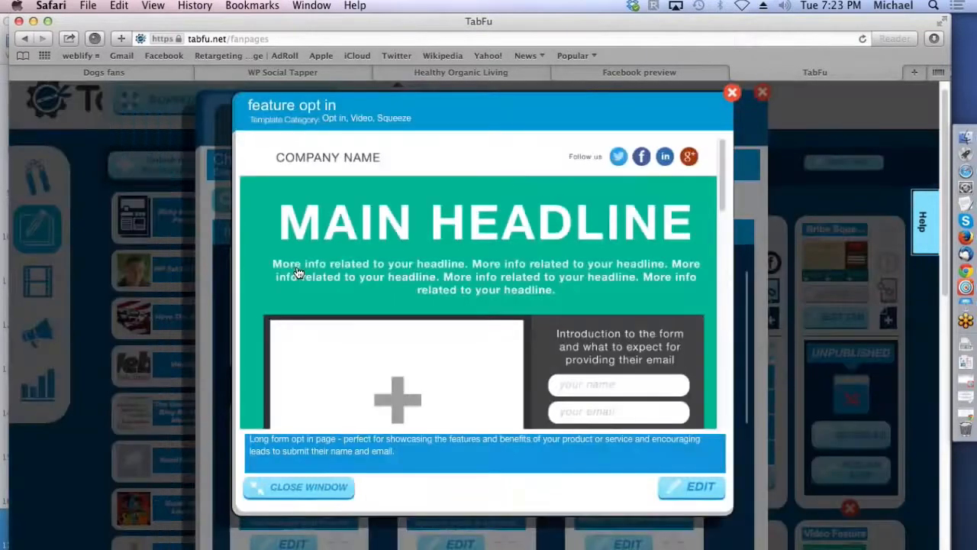
scroll(716, 209, "down", 5)
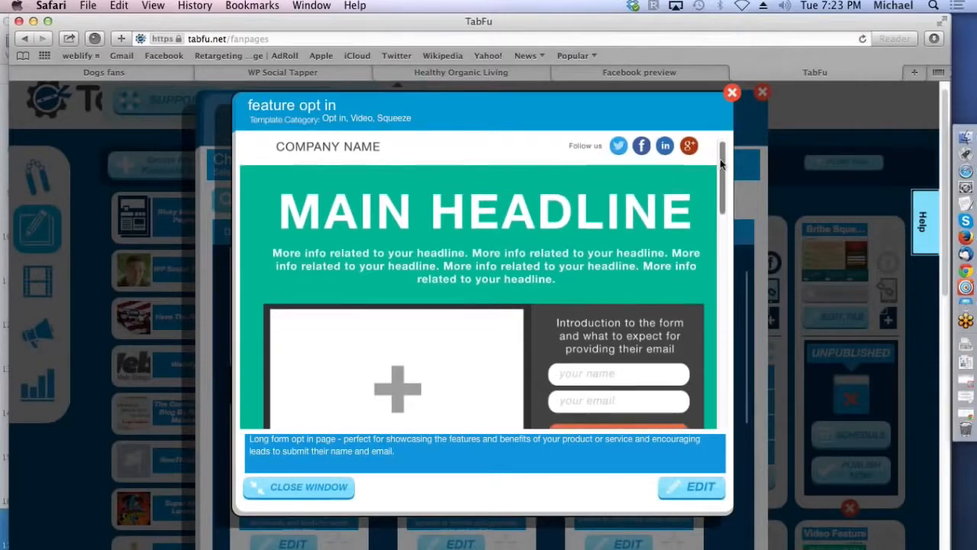
left_click_drag(716, 209, 689, 174)
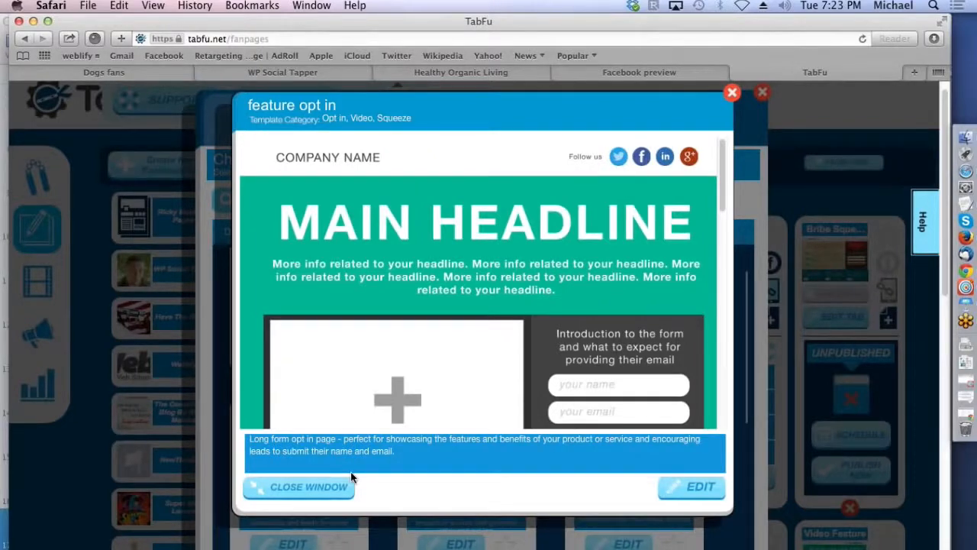
left_click(699, 487)
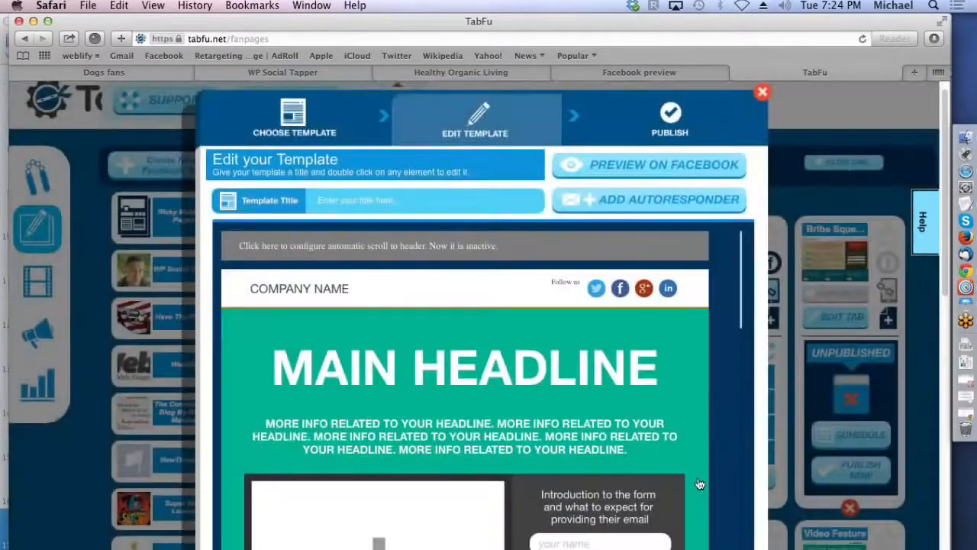
Step: Replace the COMPANY NAME header text with "Healthy Living" and check its Visibility option
left_click_drag(944, 126, 942, 145)
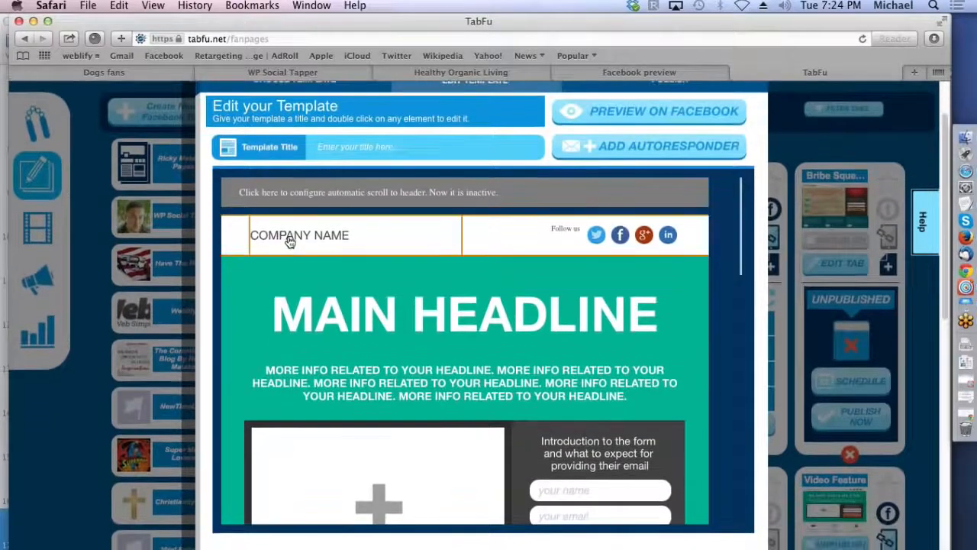
double_click(290, 239)
left_click_drag(472, 364, 398, 363)
type("Ta")
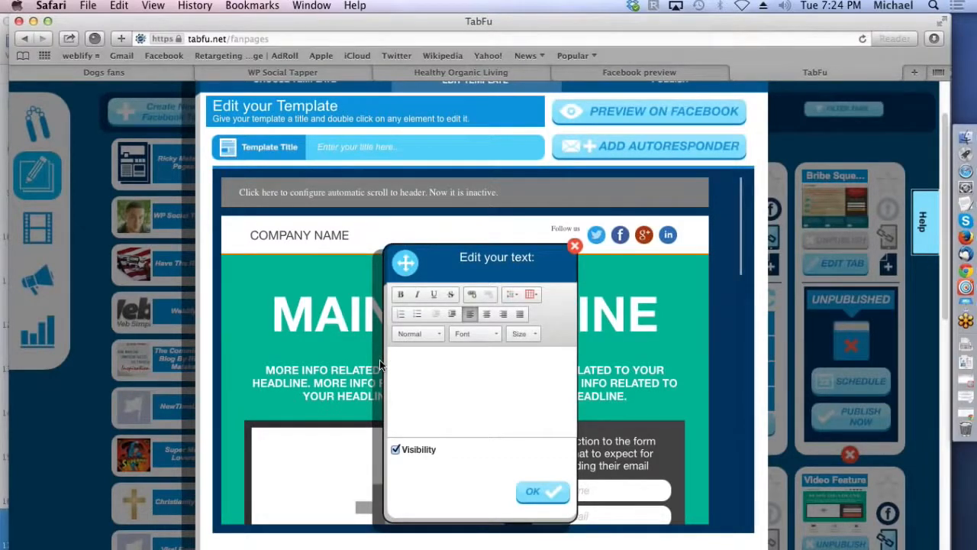
type("Healthy Living")
left_click(538, 497)
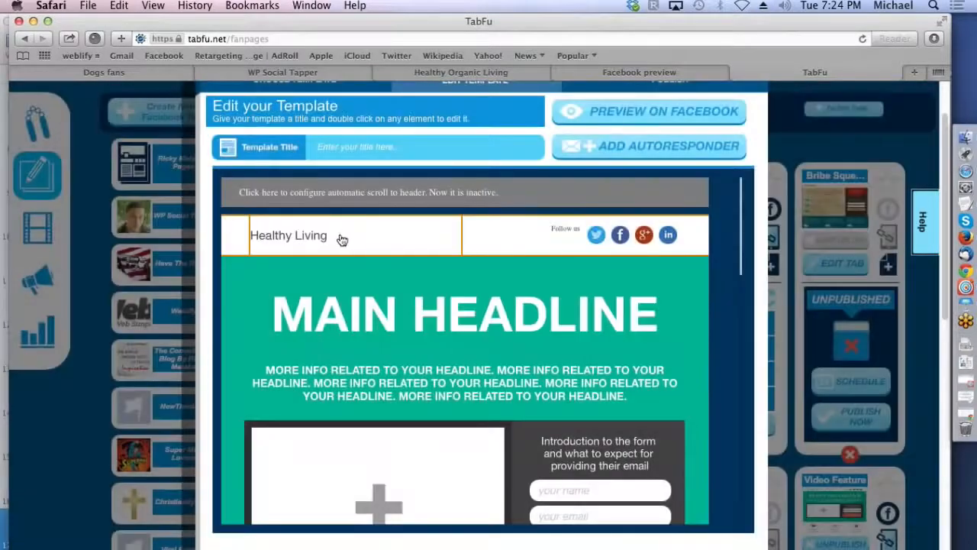
double_click(342, 241)
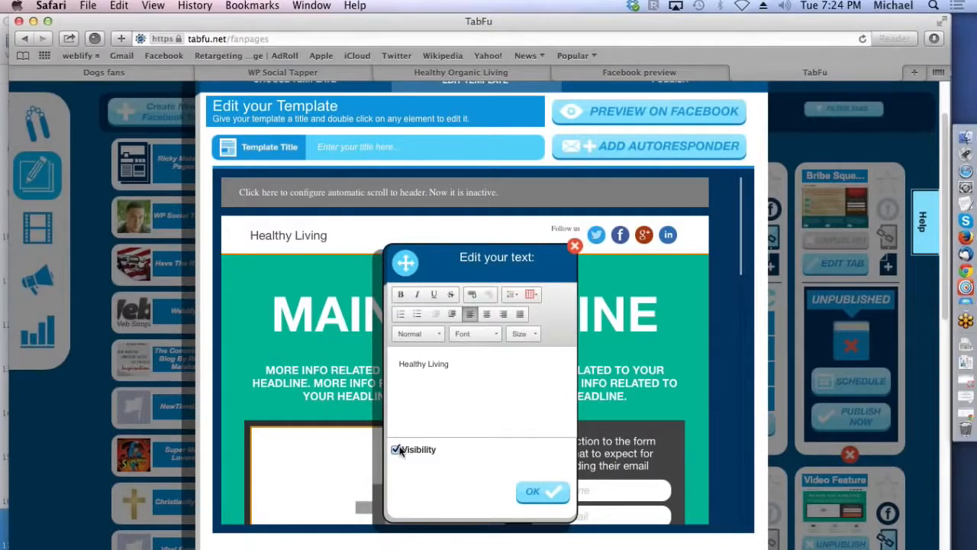
left_click(575, 246)
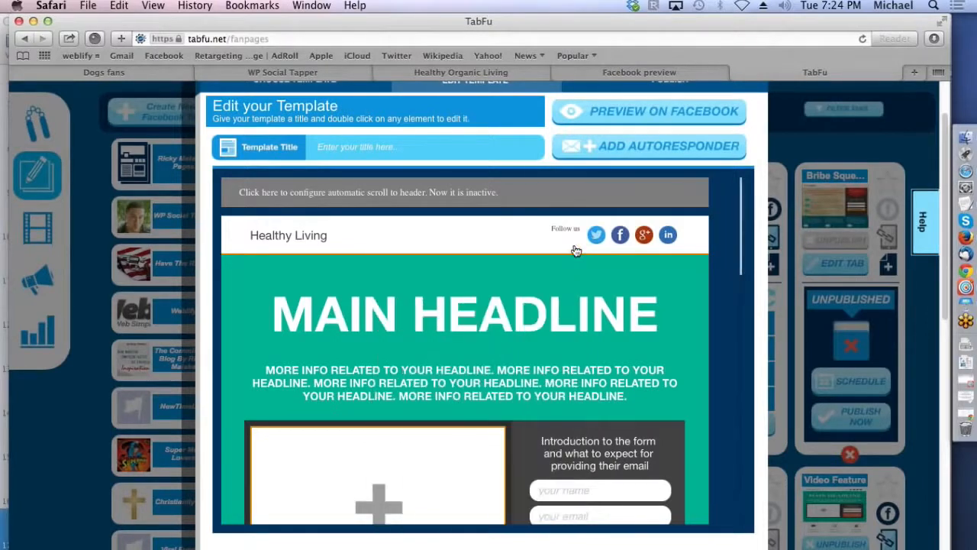
Step: Replace the main headline text with "If You Want Healthy Living We Have a 4 Day Report"
double_click(517, 310)
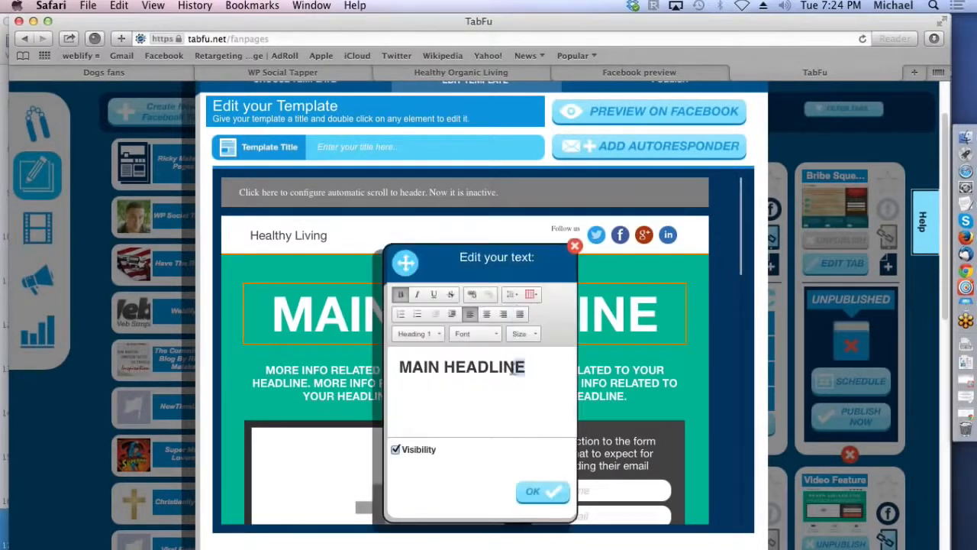
left_click_drag(529, 367, 385, 350)
type("If You ")
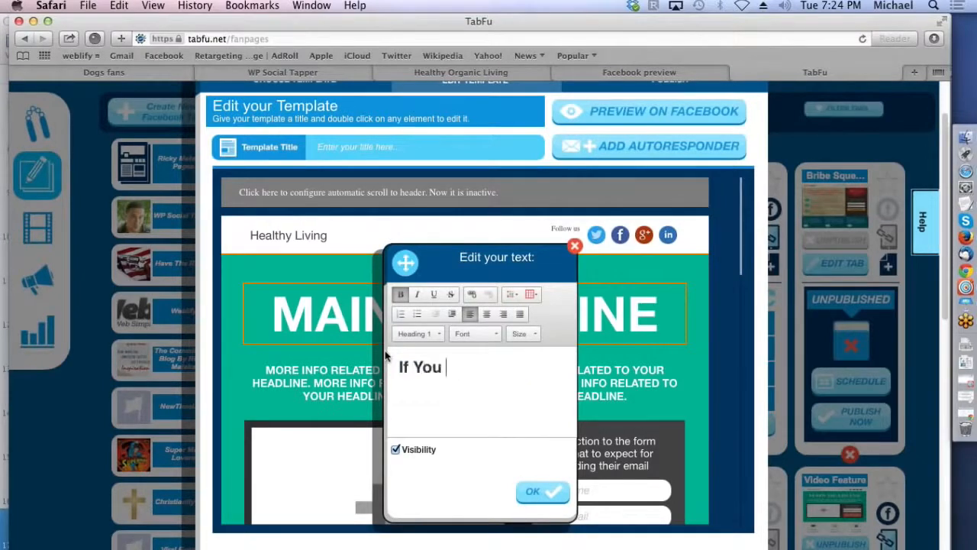
type("Want Healthy L")
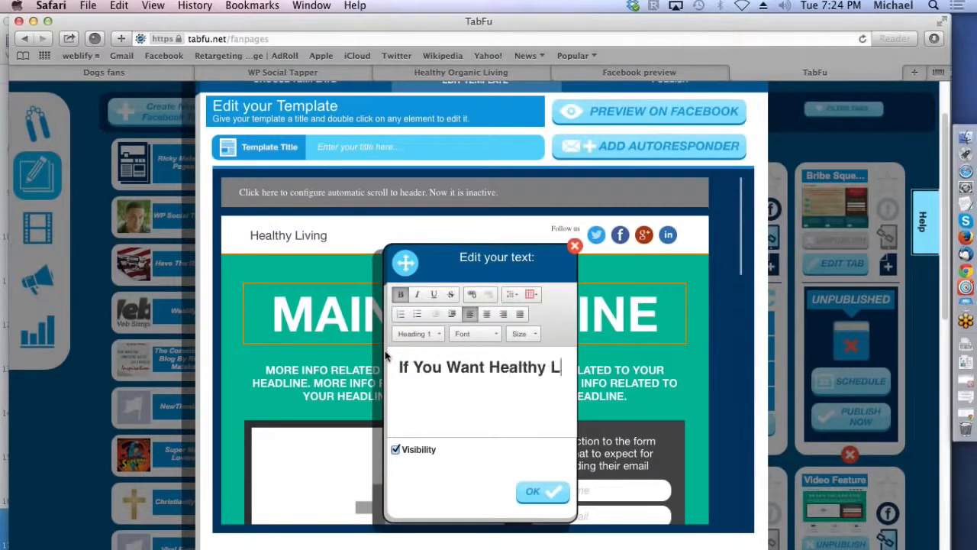
type("iving We Ha")
key("BackSpace")
type("Have a $")
key("BackSpace")
type("4 Day R")
key("BackSpace")
type("Report I")
key("BackSpace")
key("BackSpace")
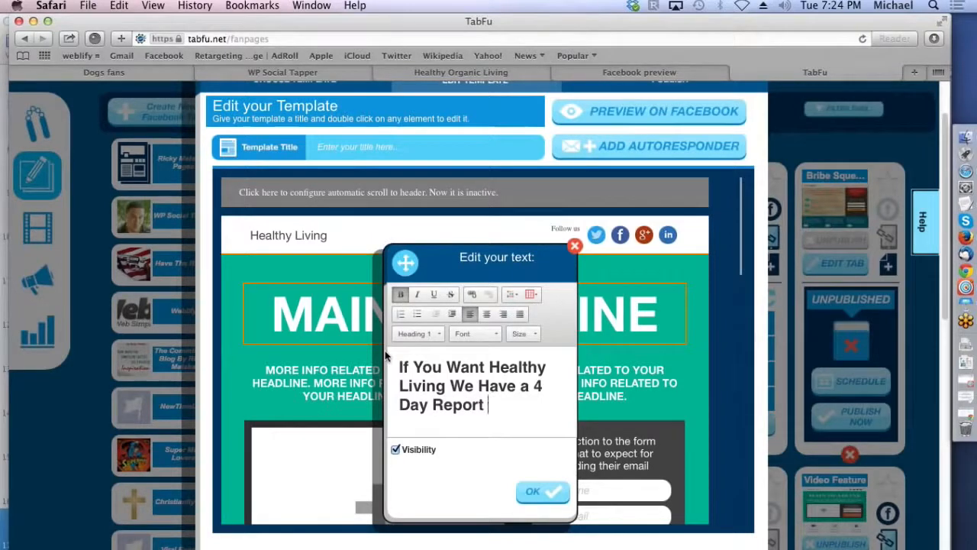
left_click(540, 491)
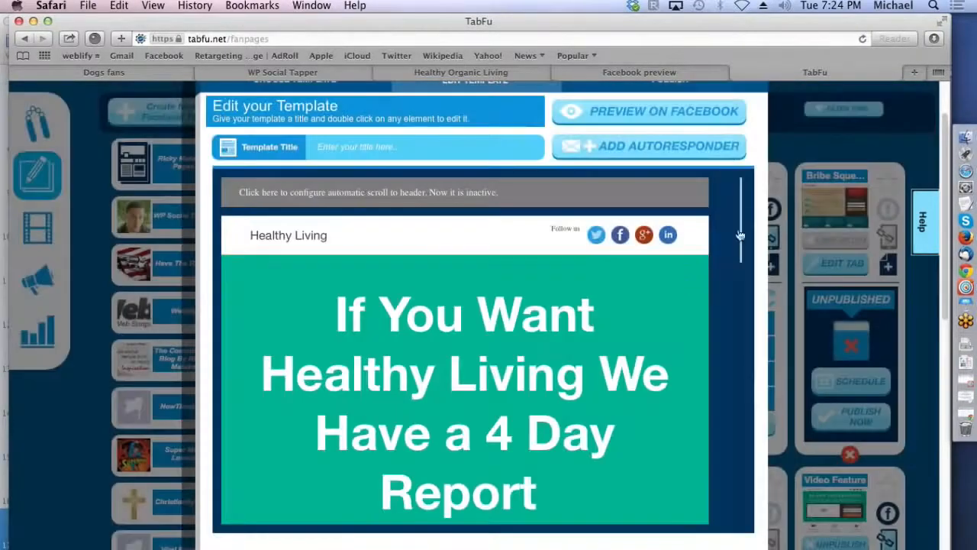
Step: Review the opt-in form and the autoresponder setup with its AWeber authorization page, and close the setup without connecting an account
left_click_drag(744, 214, 731, 298)
scroll(732, 299, "down", 2)
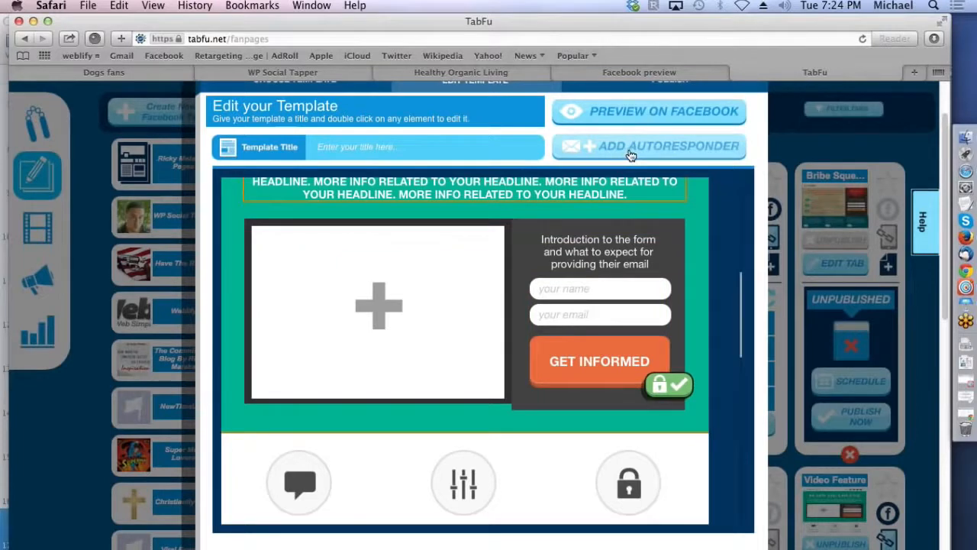
mouse_move(741, 305)
left_mouse_down()
mouse_move(744, 187)
mouse_move(746, 292)
left_mouse_up()
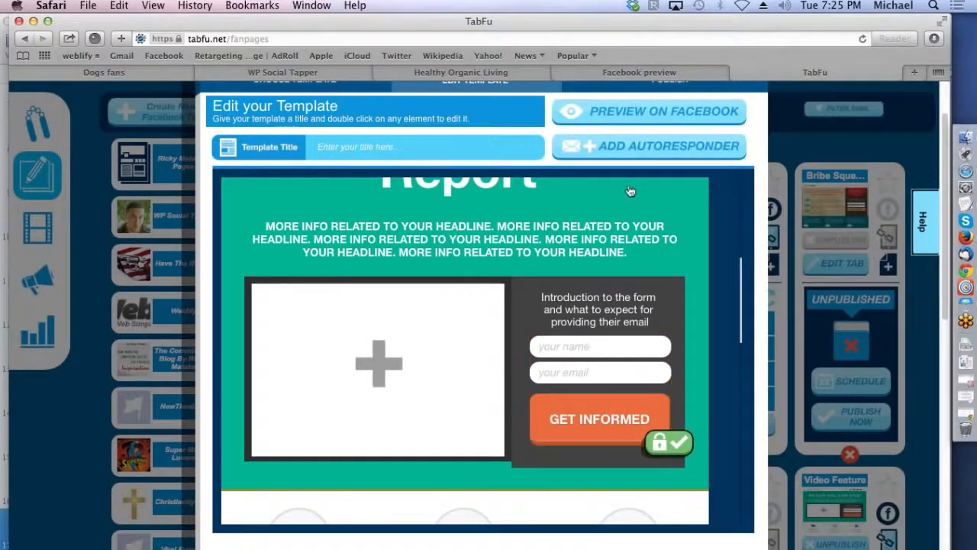
left_click(636, 151)
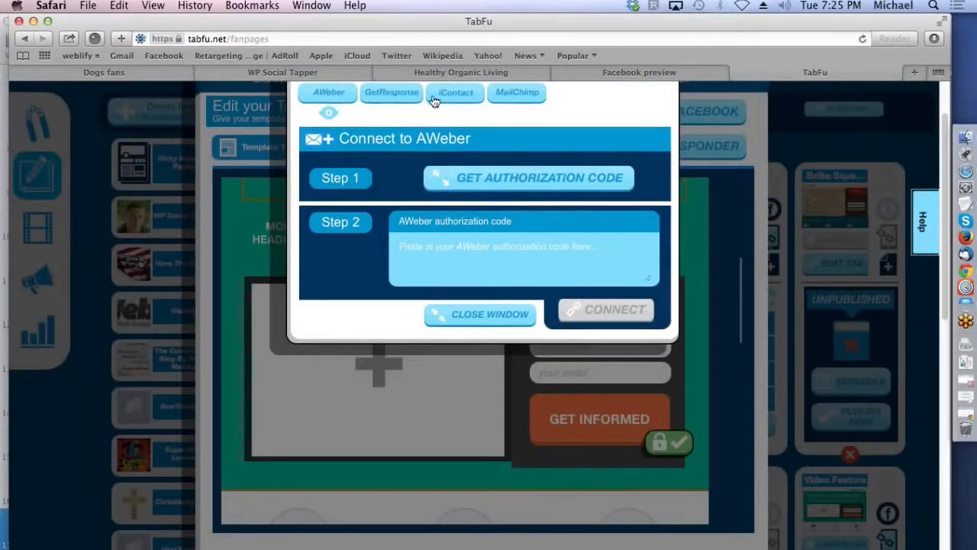
left_click(527, 179)
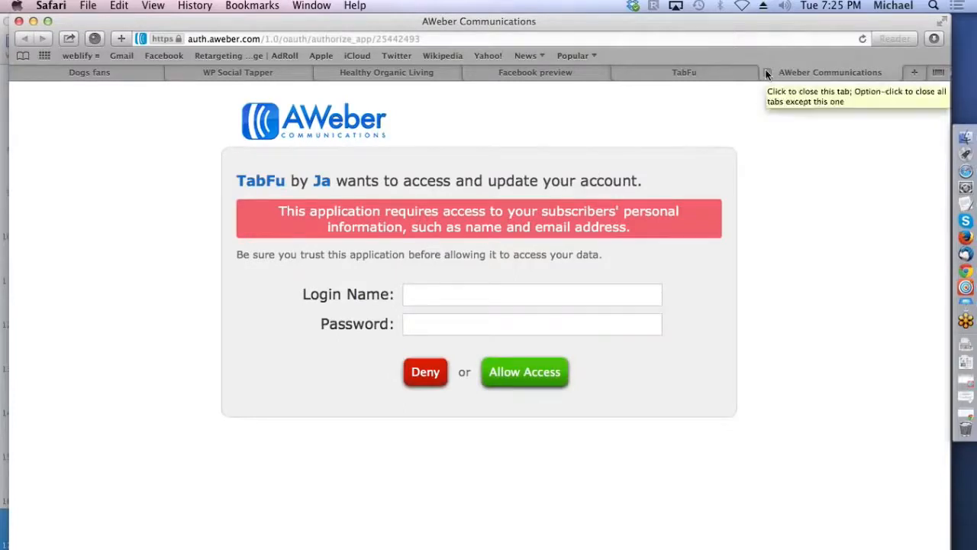
left_click(768, 73)
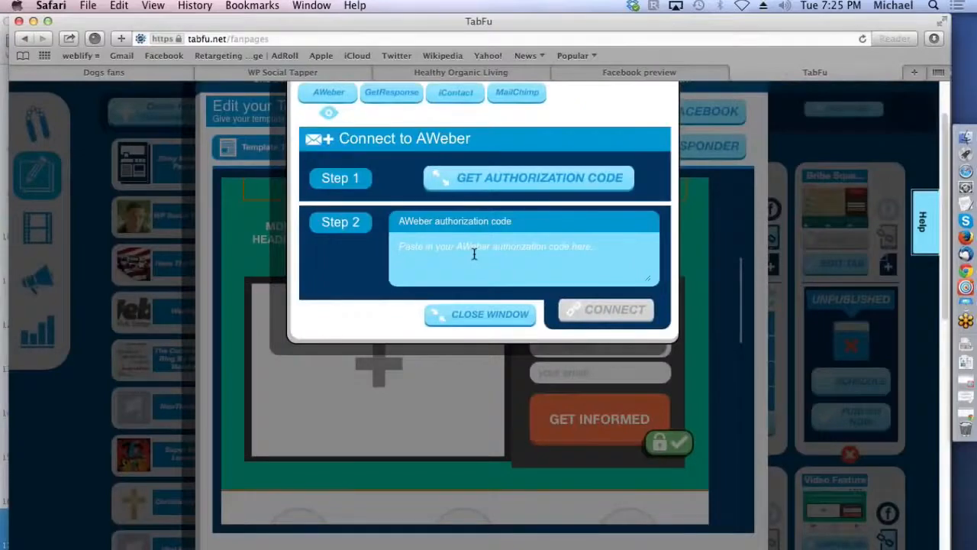
left_click(483, 314)
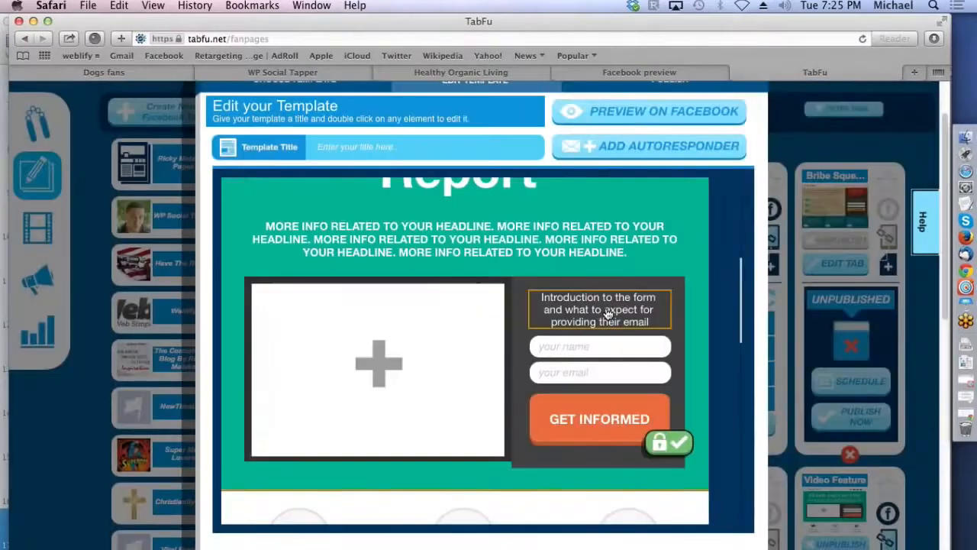
Step: Fill the image placeholder beside the opt-in form with TF product shot.png from the Tabfu folder
double_click(379, 364)
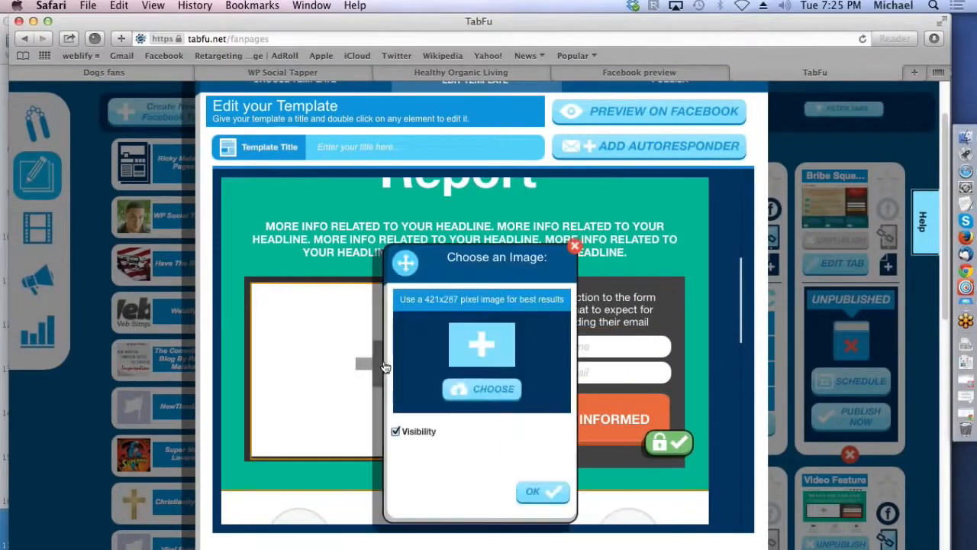
left_click(481, 348)
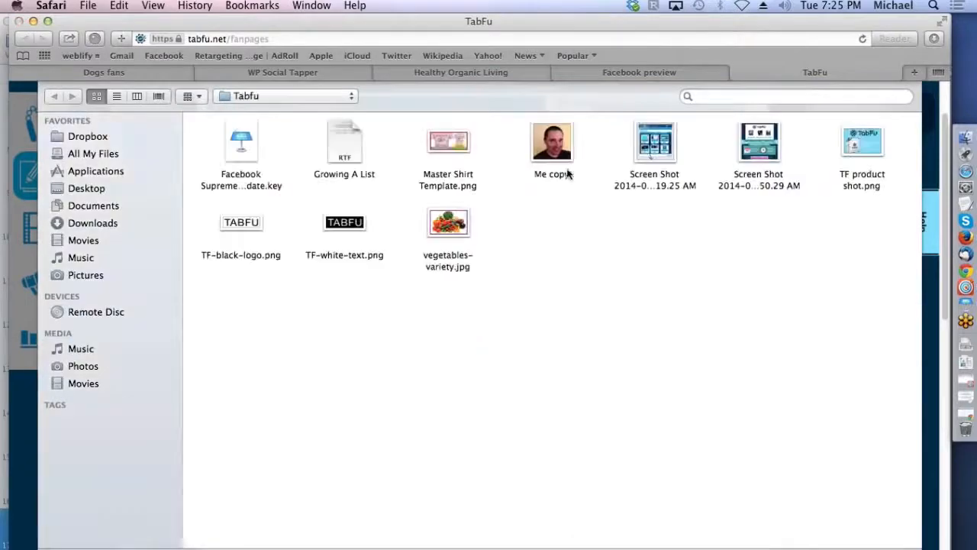
left_click(869, 146)
double_click(869, 144)
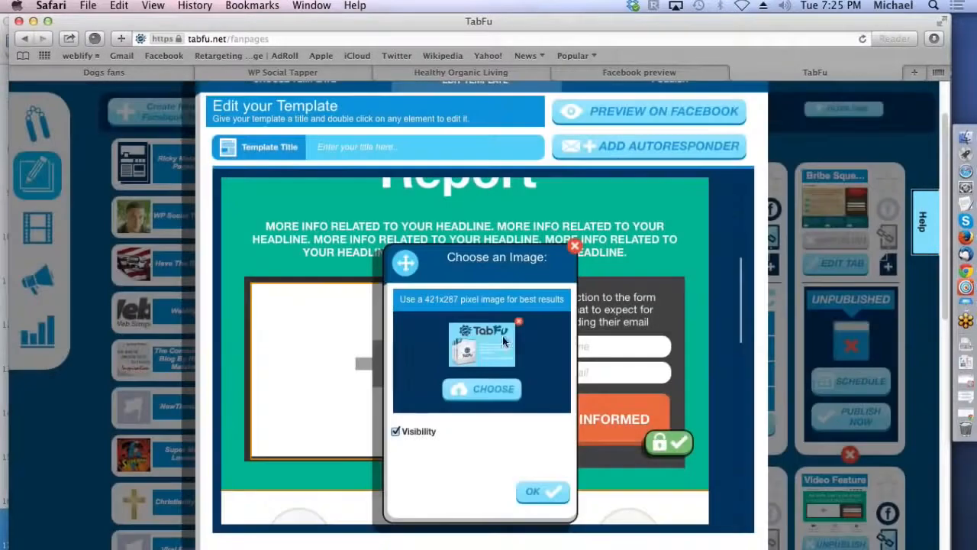
left_click(541, 492)
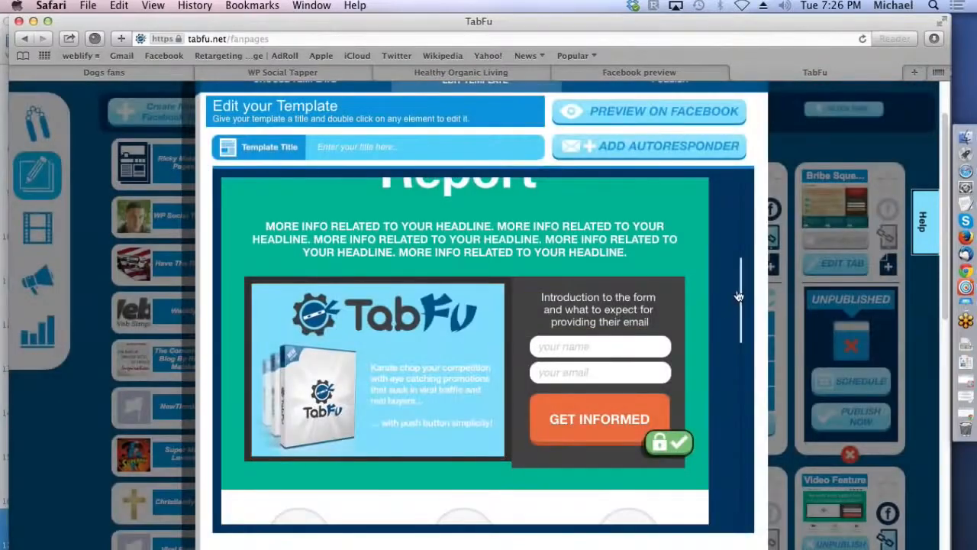
Step: Try hiding the three-column Awesome Feature section with its Visibility option, and make the section visible again
mouse_move(743, 293)
left_mouse_down()
mouse_move(743, 367)
mouse_move(733, 244)
mouse_move(735, 368)
left_mouse_up()
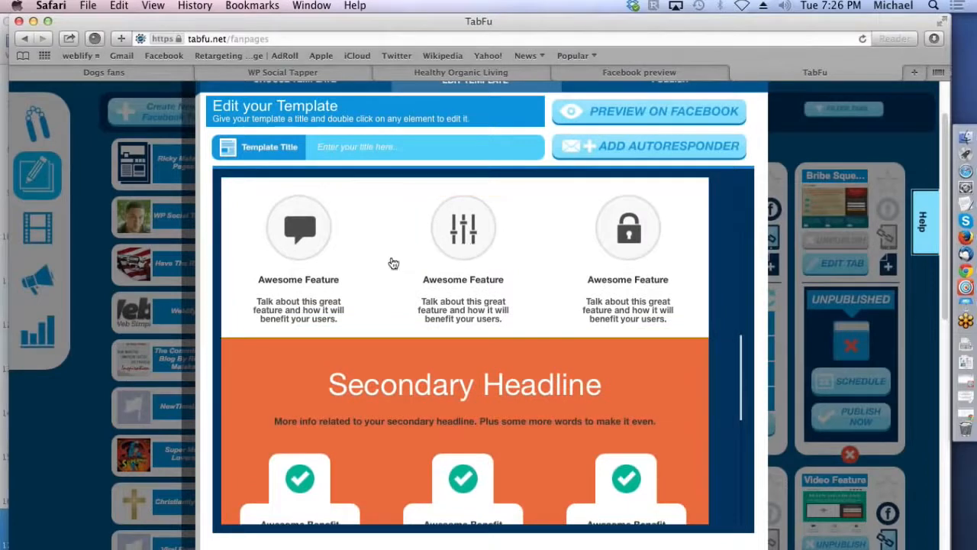
double_click(386, 297)
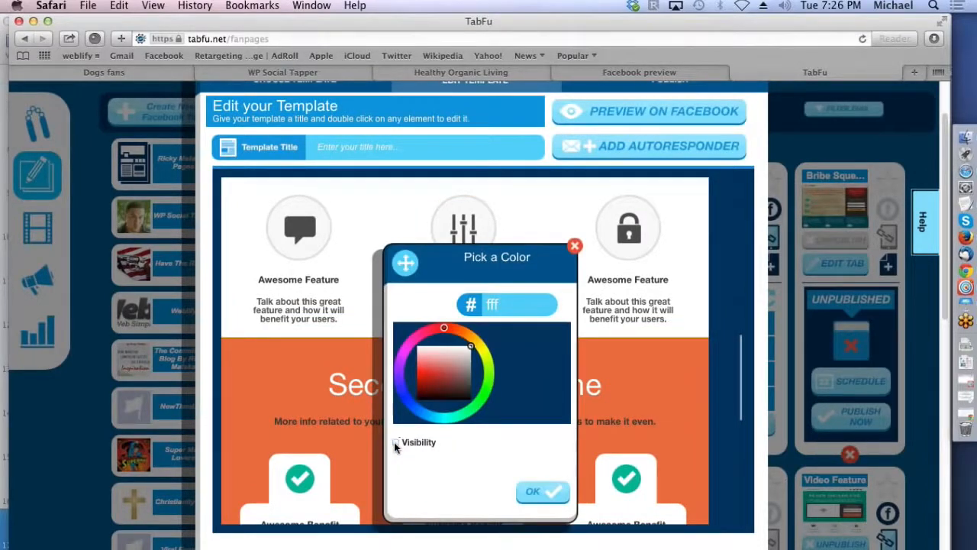
left_click(535, 493)
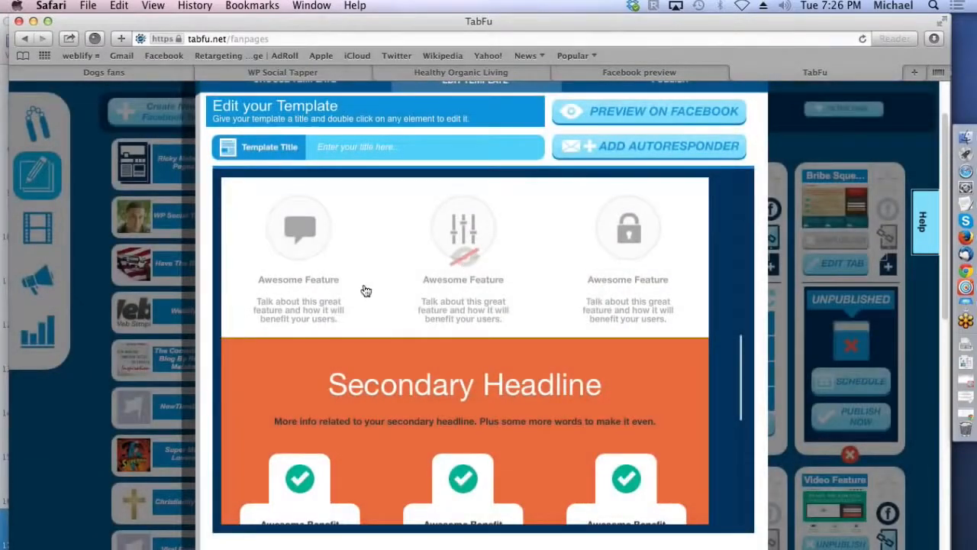
double_click(385, 292)
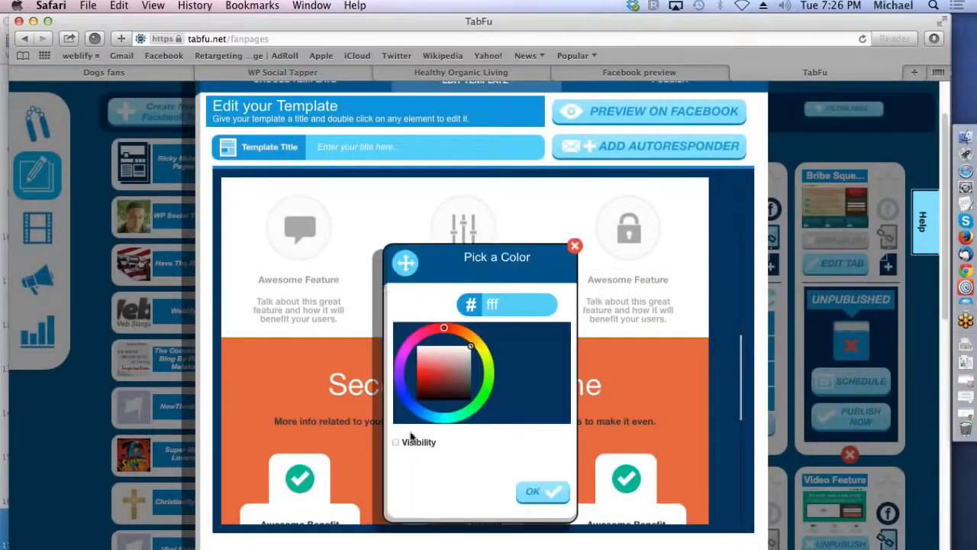
left_click(532, 492)
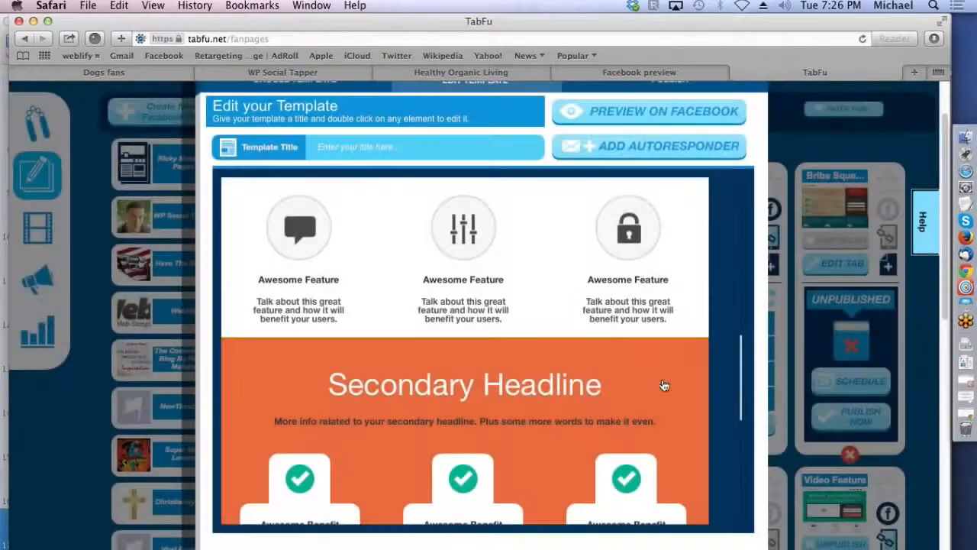
left_click_drag(743, 371, 741, 407)
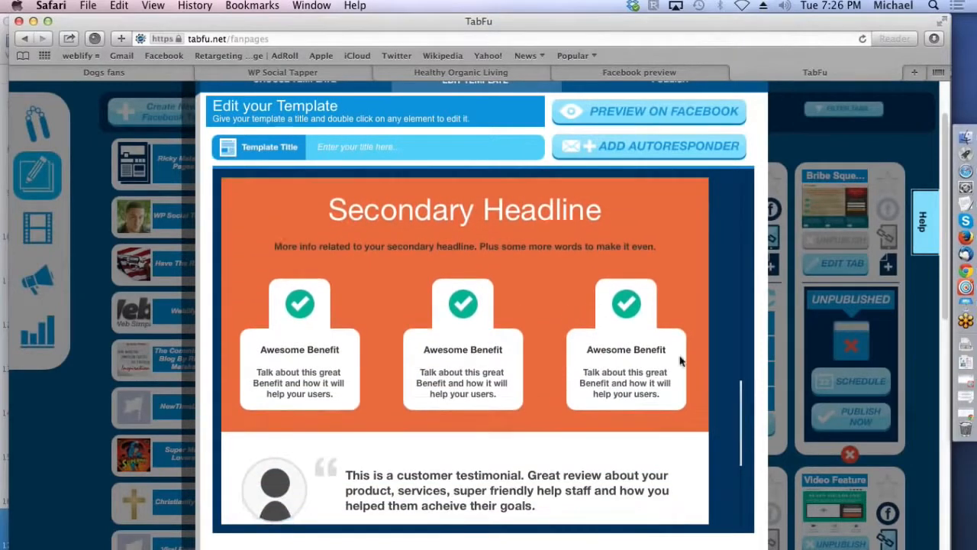
Step: Review the remaining template sections down to the footer, preview the tab on Facebook, and close the preview
left_click_drag(744, 400, 743, 443)
scroll(744, 443, "down", 5)
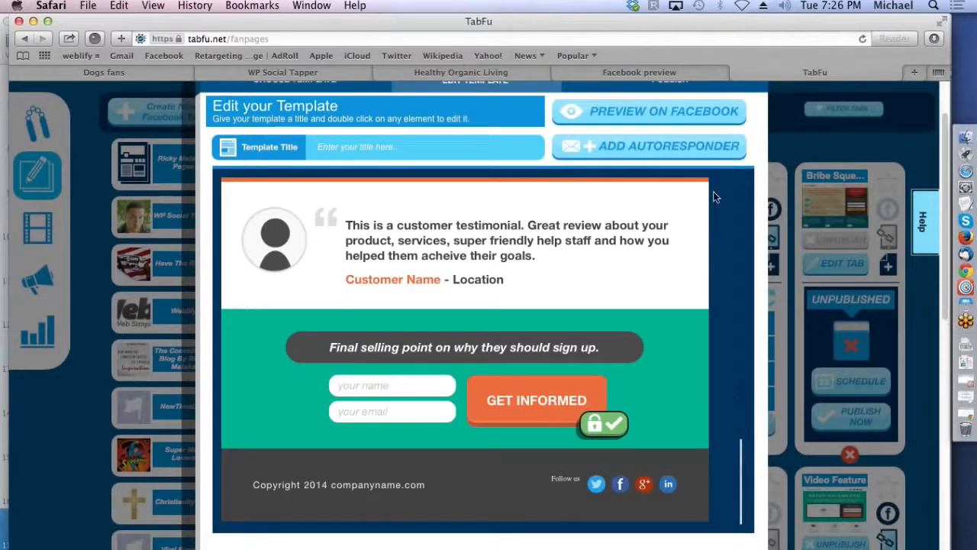
left_click(645, 112)
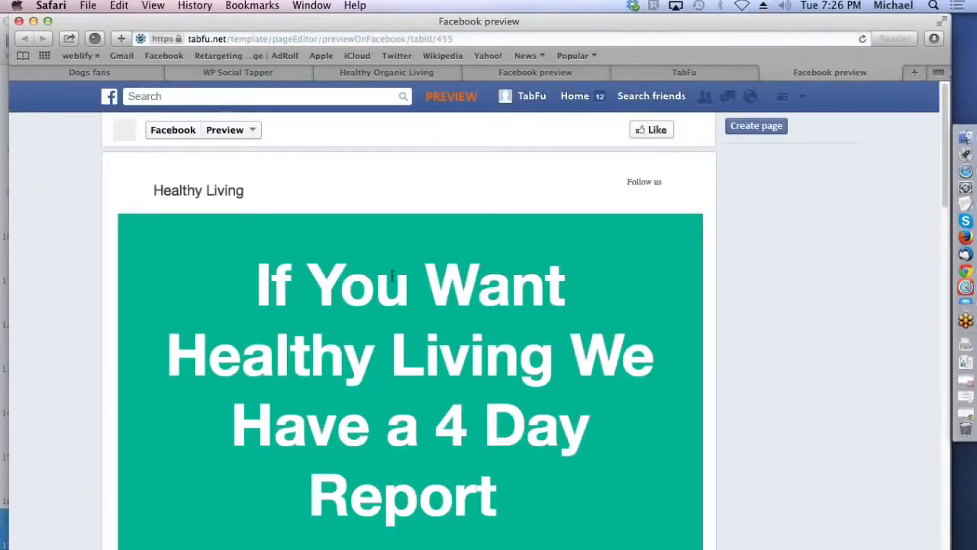
left_click_drag(942, 143, 916, 210)
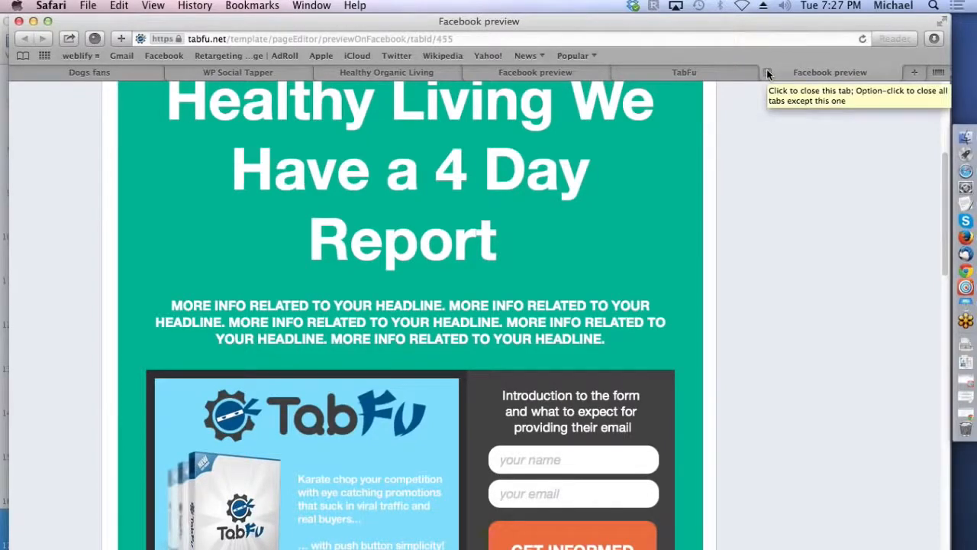
left_click(769, 72)
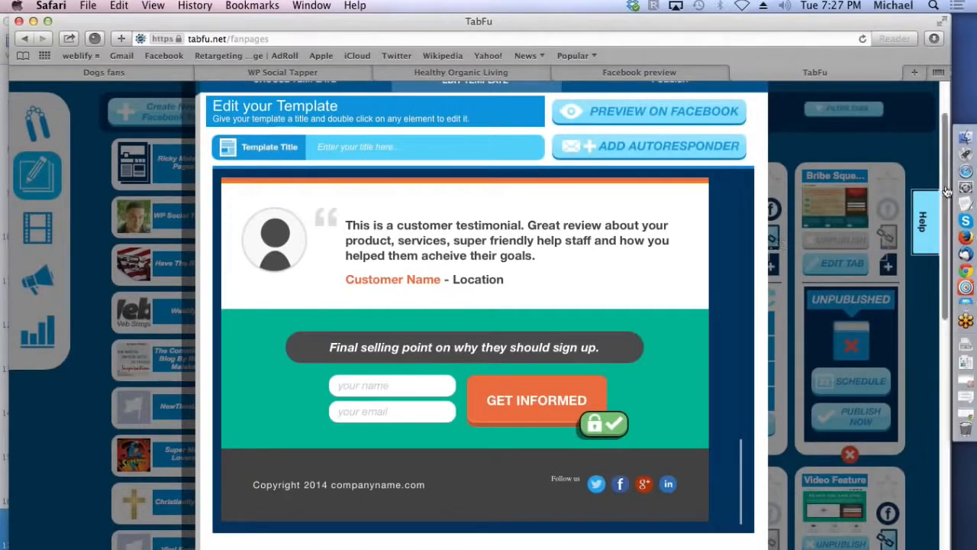
Step: Save the template under the title "sample" and close the template editor
scroll(752, 118, "up", 2)
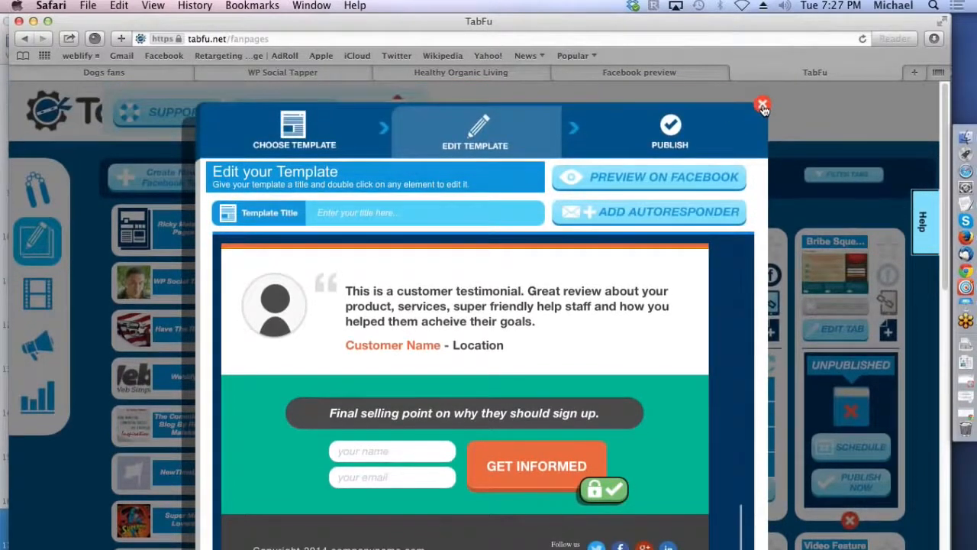
left_click(763, 106)
left_click(589, 134)
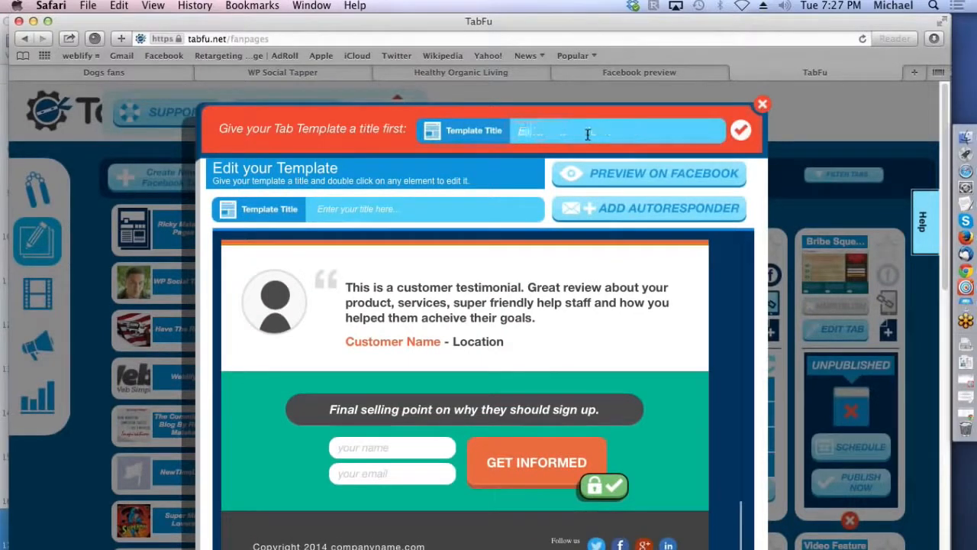
left_click(741, 132)
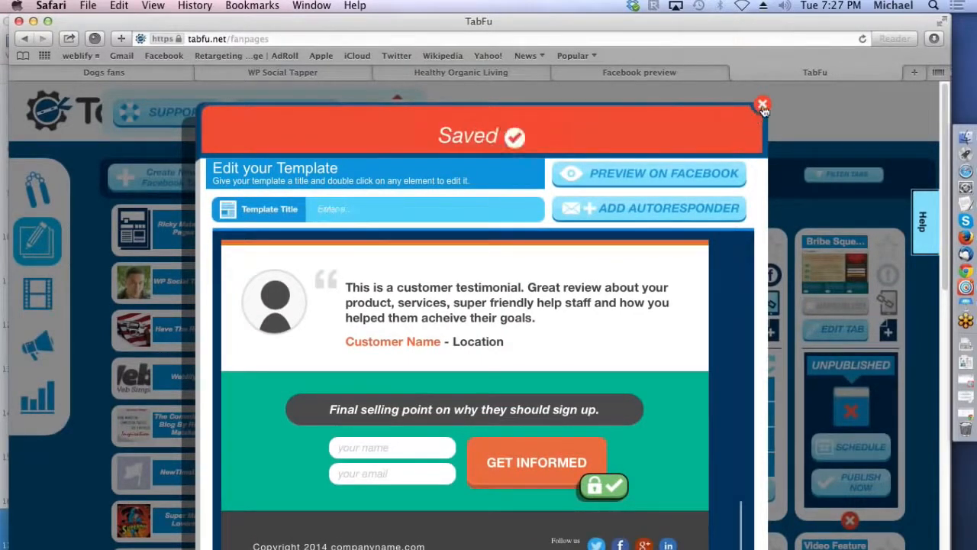
left_click(763, 106)
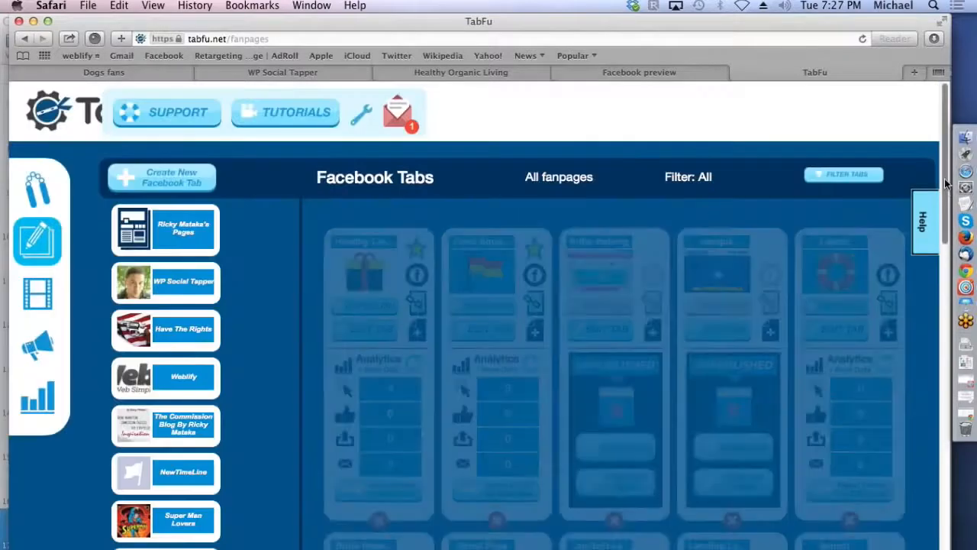
Step: Delete the newly saved, unpublished "sample" tab at the end of the Facebook Tabs list
scroll(947, 246, "down", 5)
left_click_drag(946, 246, 953, 490)
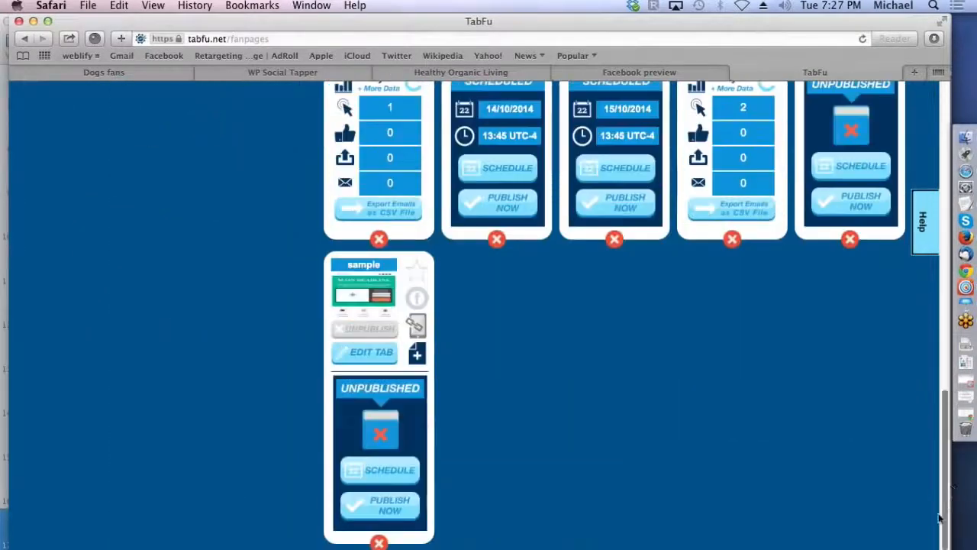
left_click(378, 543)
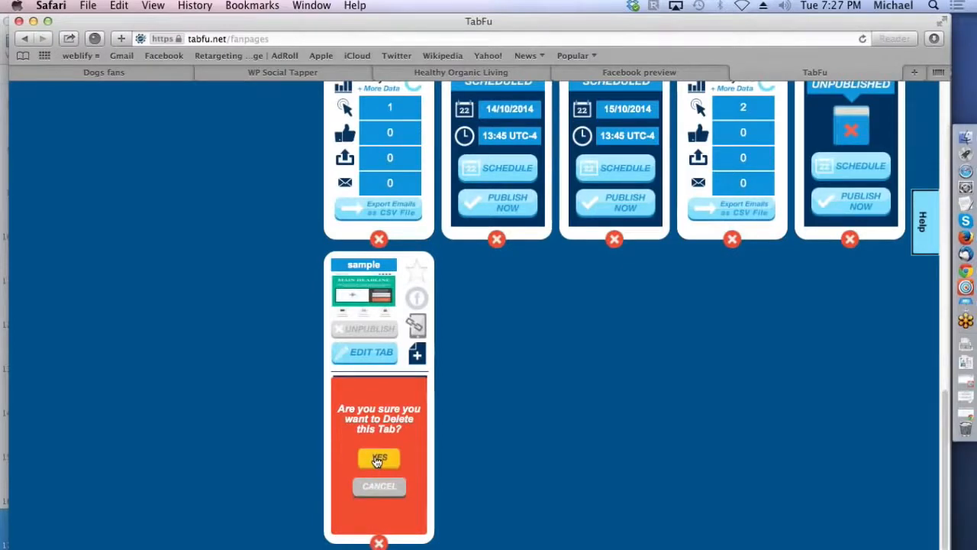
left_click(376, 458)
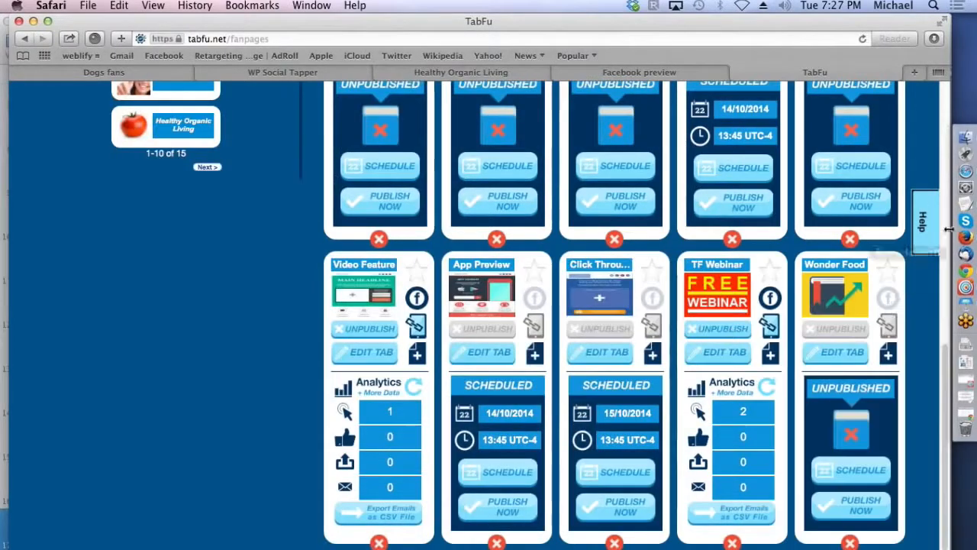
Step: View the published Healthy Living tab on Facebook, open its Get Healthy Today! email opt-in popup, and close the page
left_click_drag(943, 367, 944, 103)
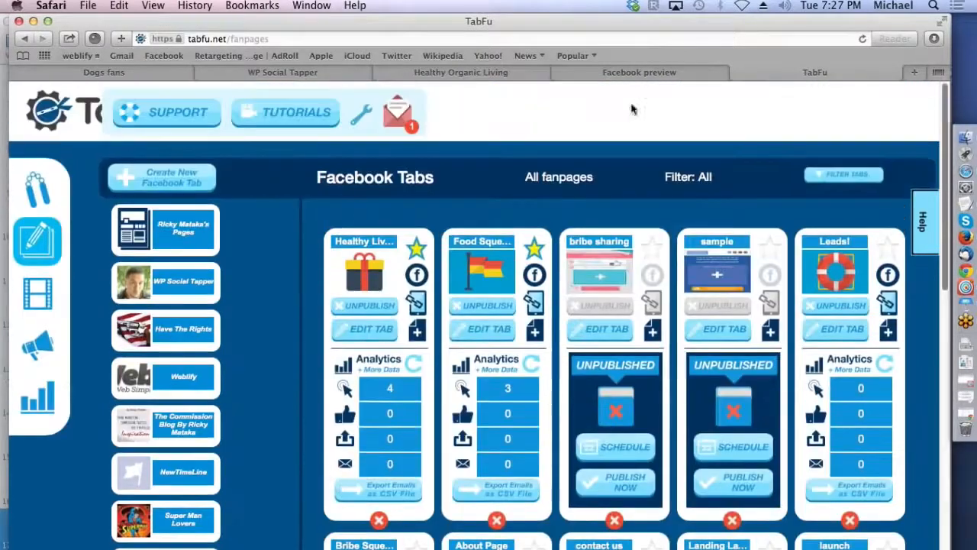
left_click(417, 277)
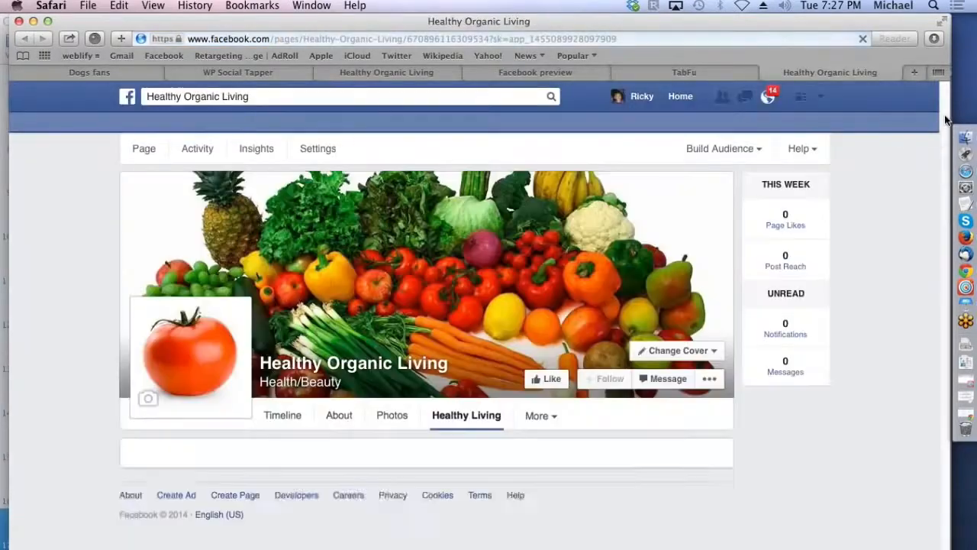
left_click_drag(946, 115, 947, 538)
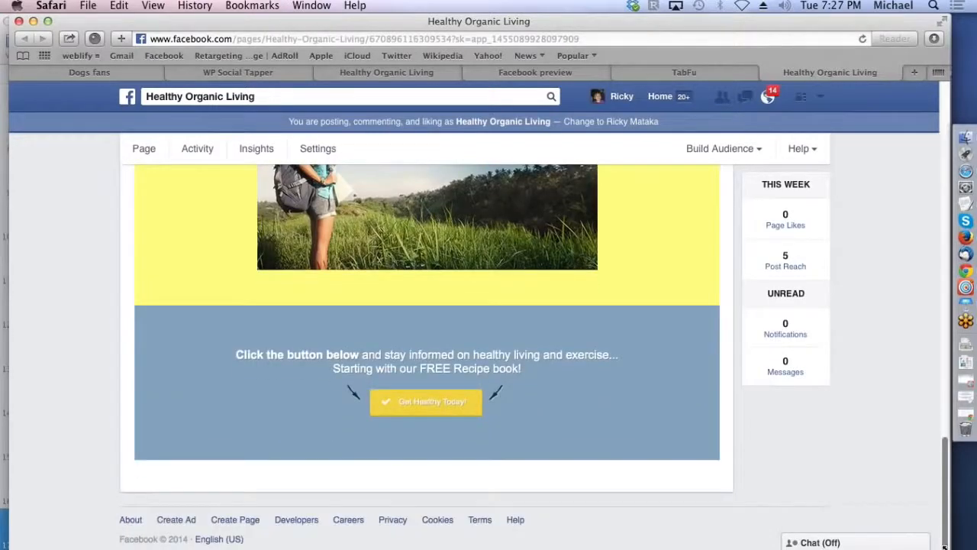
left_click(430, 406)
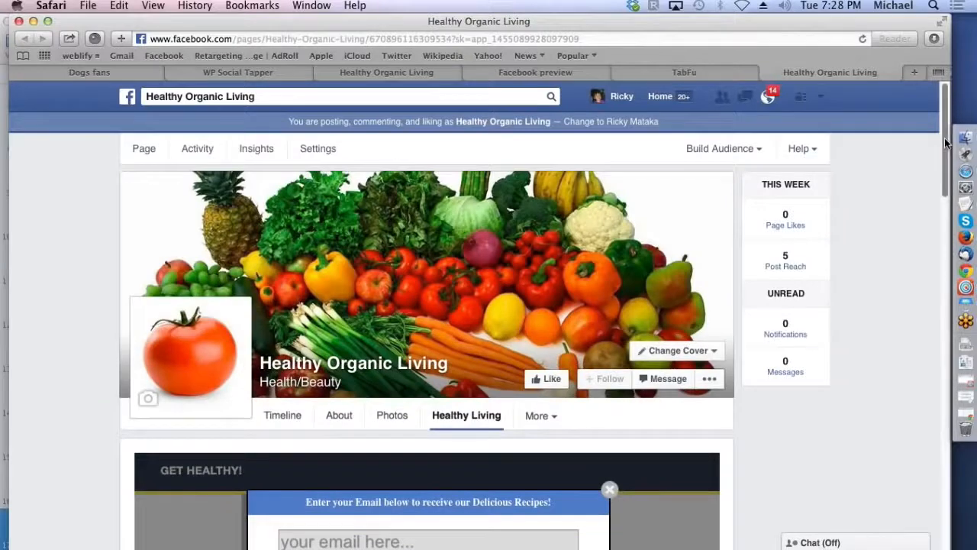
scroll(516, 288, "down", 3)
left_click(344, 355)
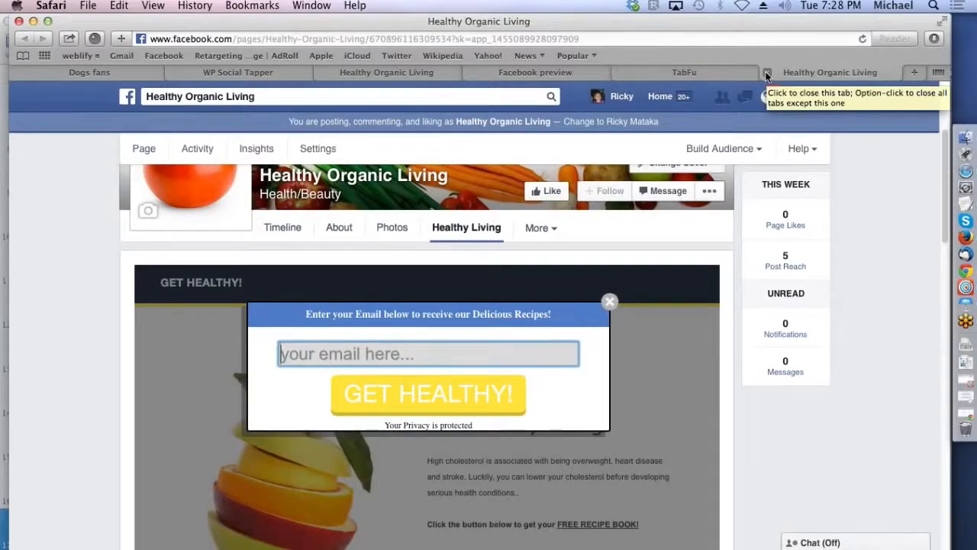
left_click(767, 73)
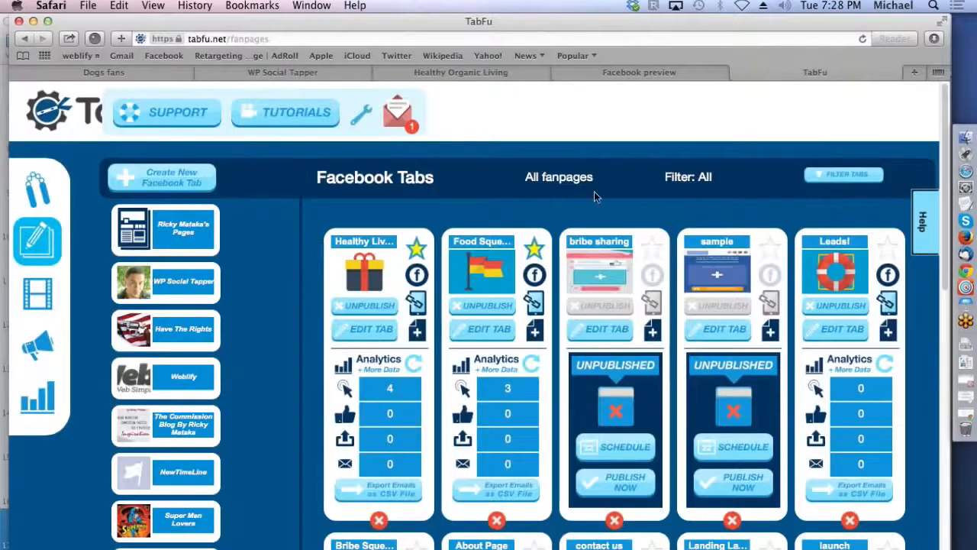
Step: View the published TF Webinar tab on Facebook, check its Claim My Spot Now email popup, and look through the page
scroll(946, 211, "down", 3)
scroll(945, 211, "down", 10)
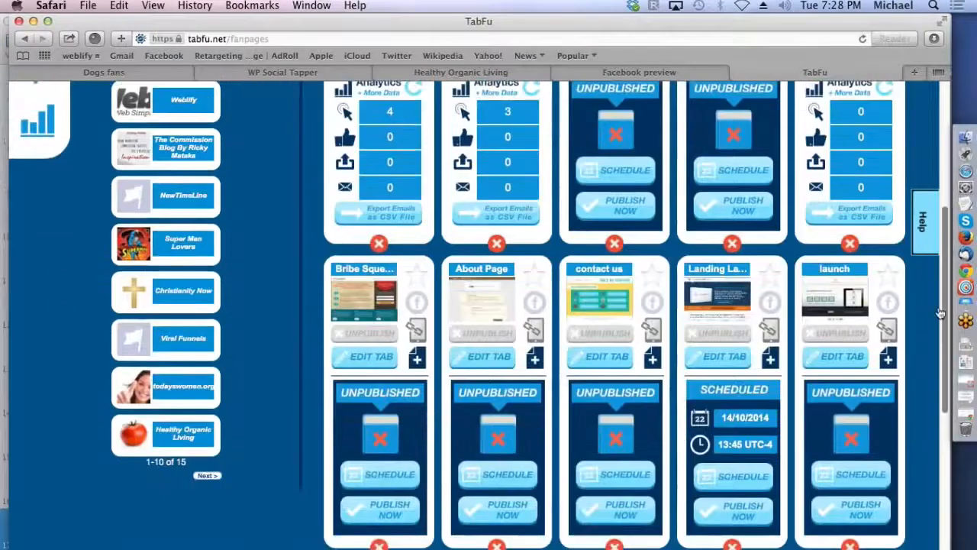
left_click_drag(941, 314, 941, 423)
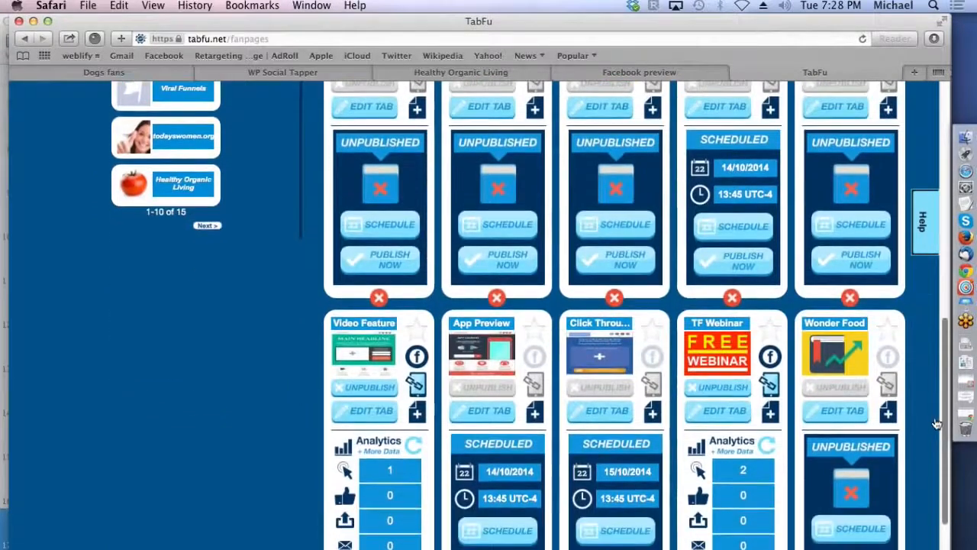
scroll(769, 305, "down", 3)
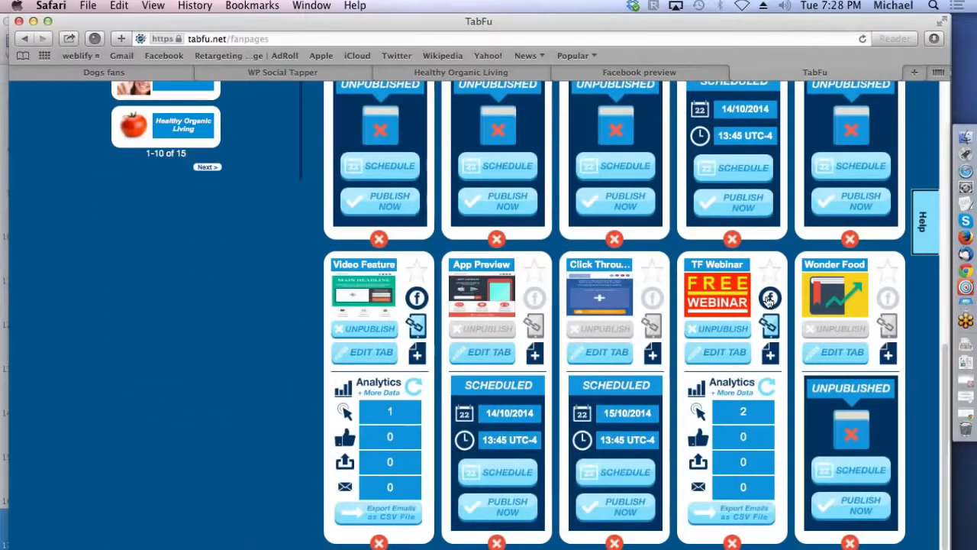
left_click(770, 298)
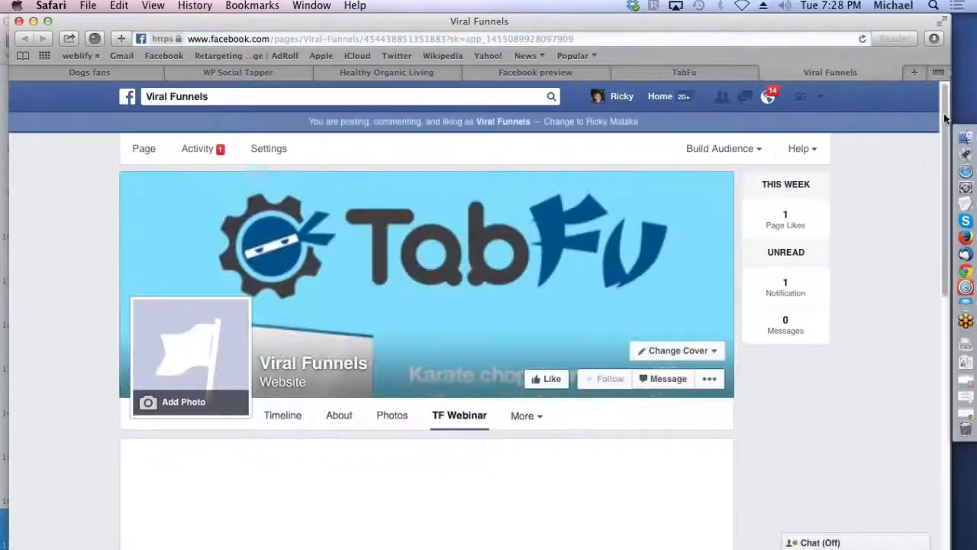
left_click_drag(945, 118, 931, 337)
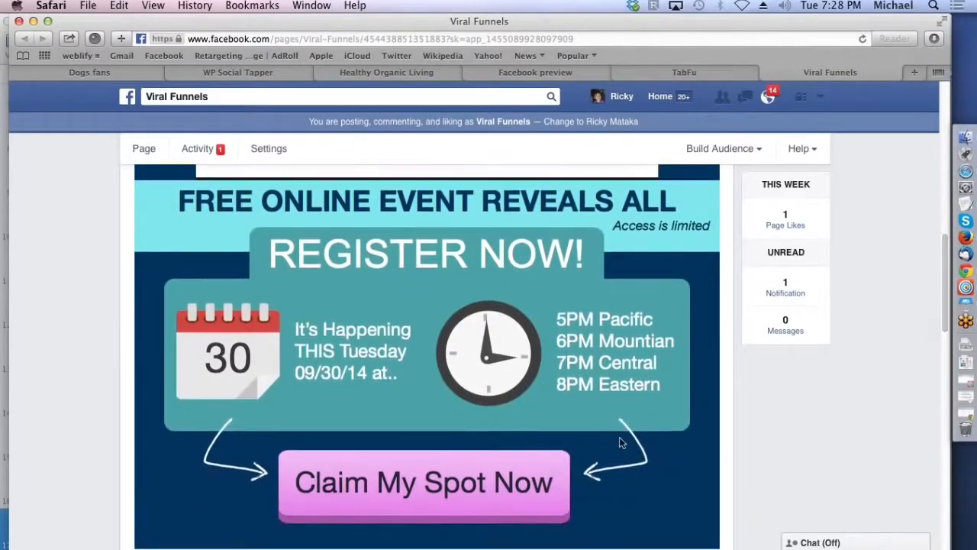
left_click(422, 487)
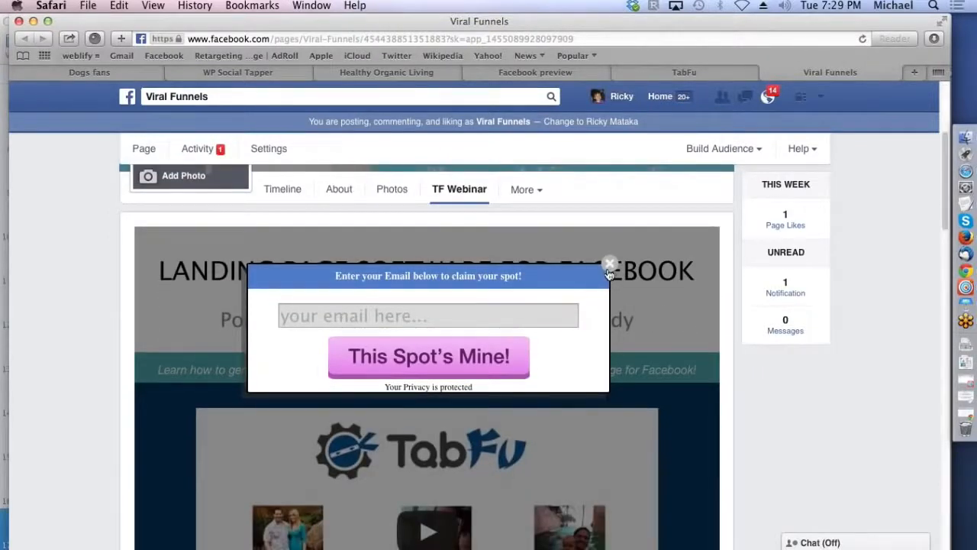
left_click(610, 266)
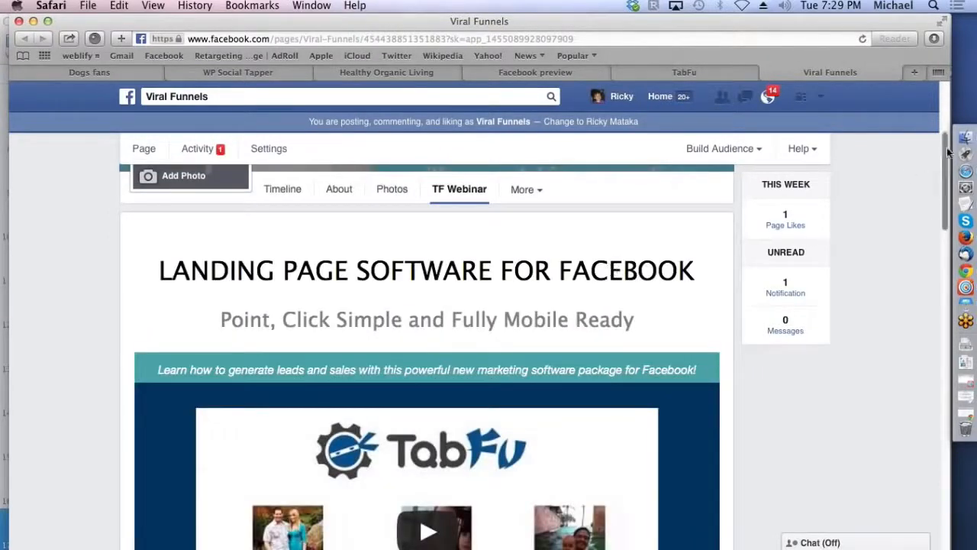
left_click_drag(945, 151, 941, 478)
Step: Back in TabFu, edit the TF Webinar tab and replace its main headline with "Great Webinar On Building Your List"
left_click(677, 73)
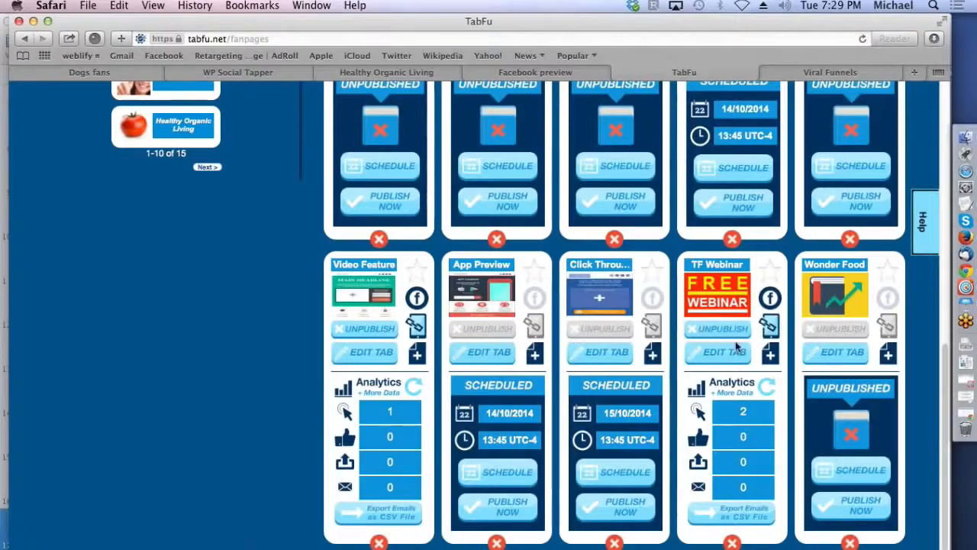
left_click(711, 351)
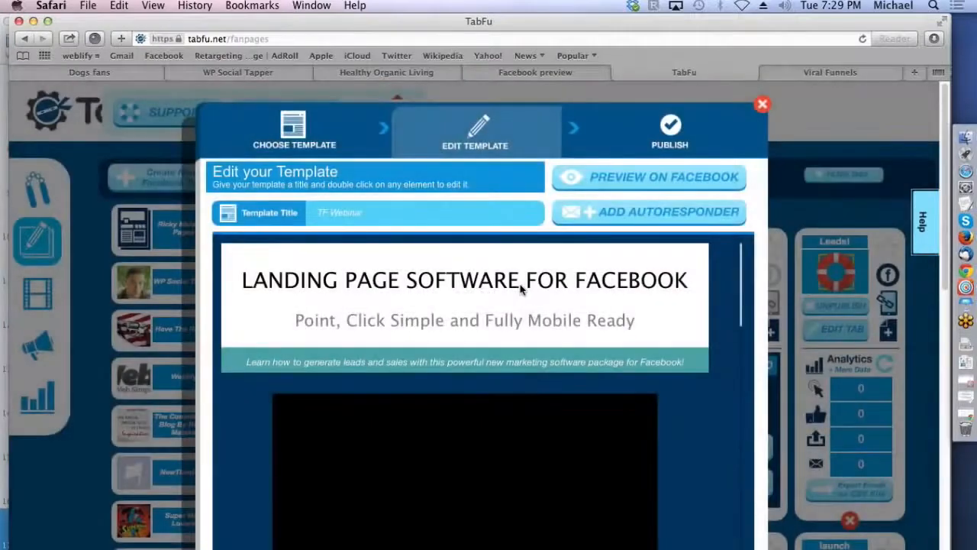
double_click(463, 279)
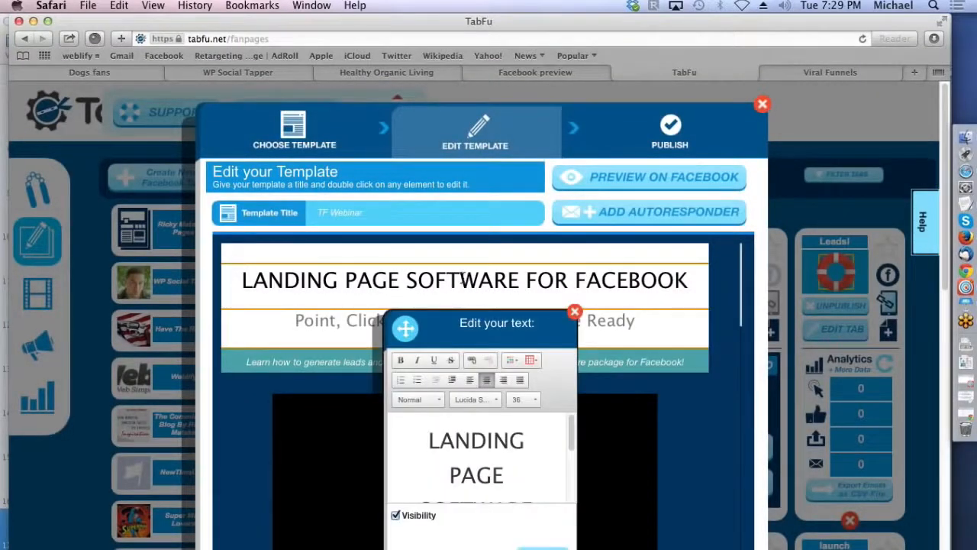
scroll(568, 446, "down", 1)
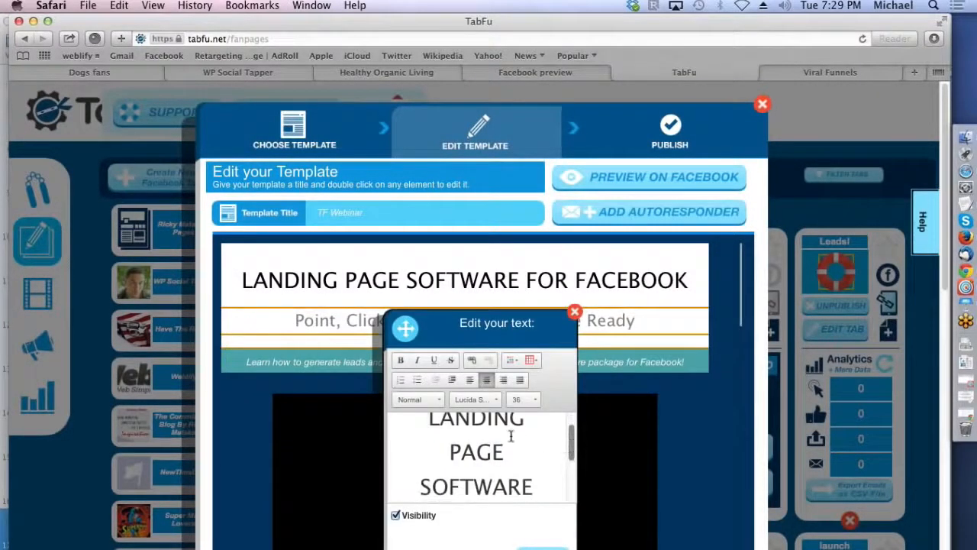
left_click_drag(429, 419, 536, 486)
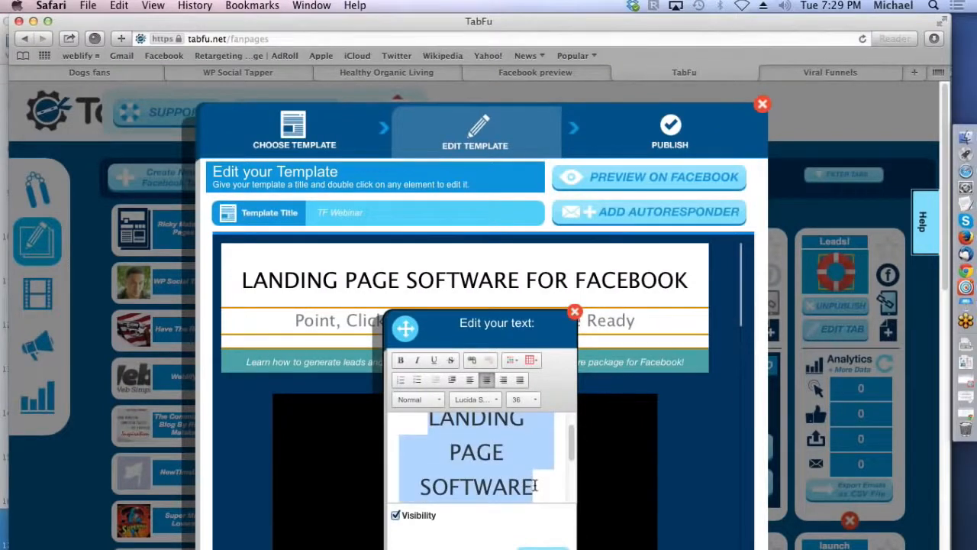
type("Great Webainr")
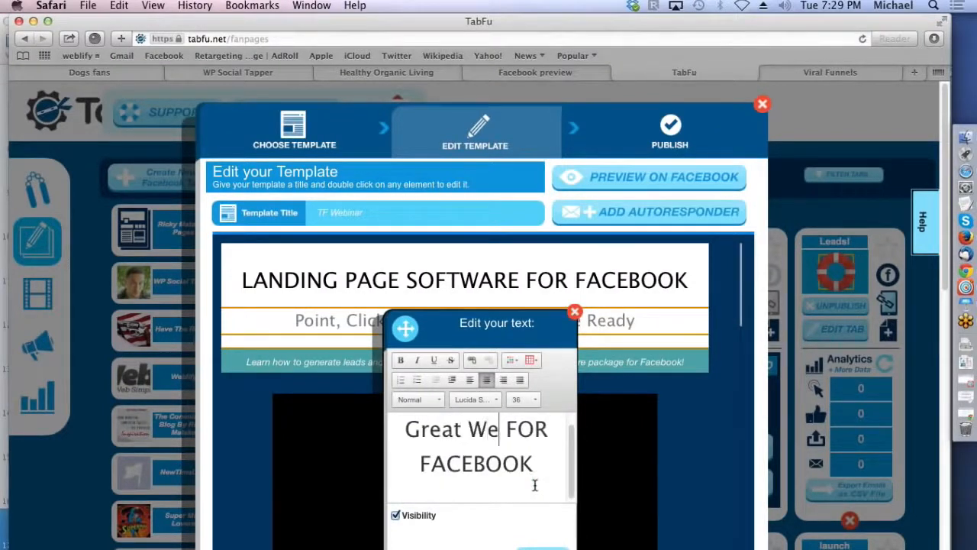
key("BackSpace")
key("BackSpace")
key("BackSpace")
key("BackSpace")
type("inar On Building Your")
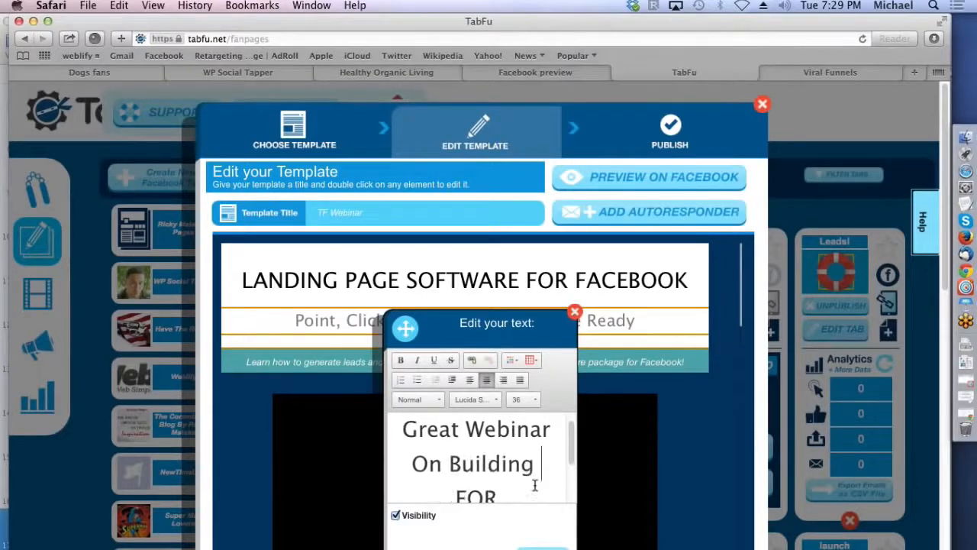
type(" List")
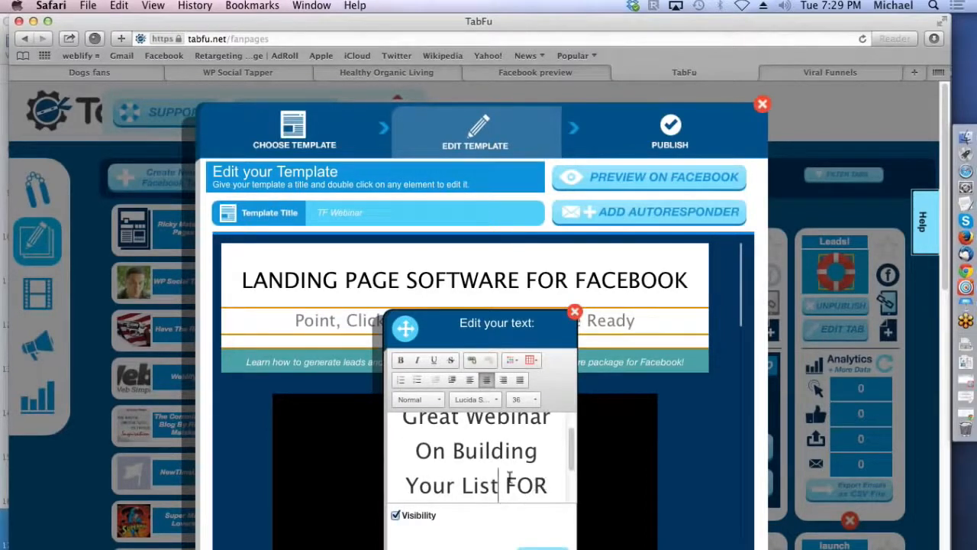
left_click_drag(507, 481, 517, 530)
key("BackSpace")
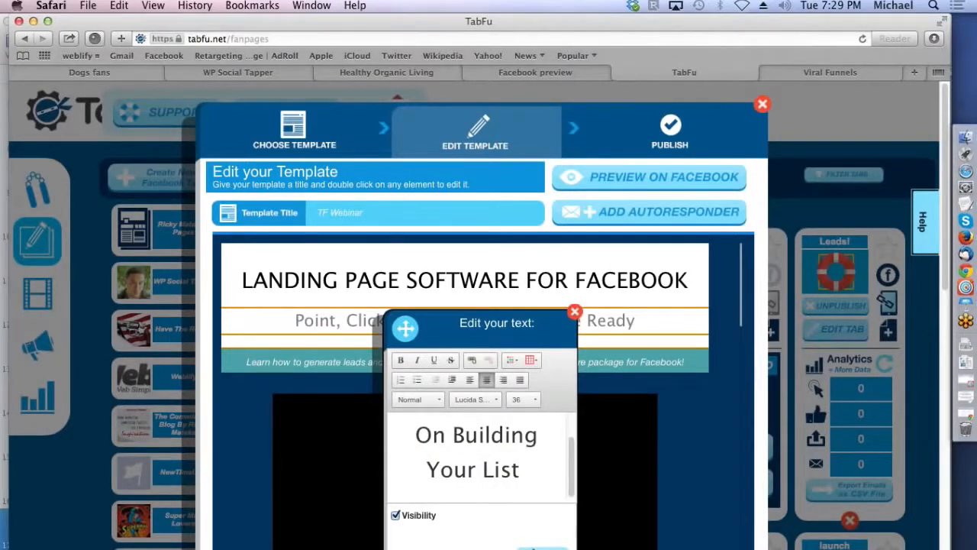
left_click(534, 548)
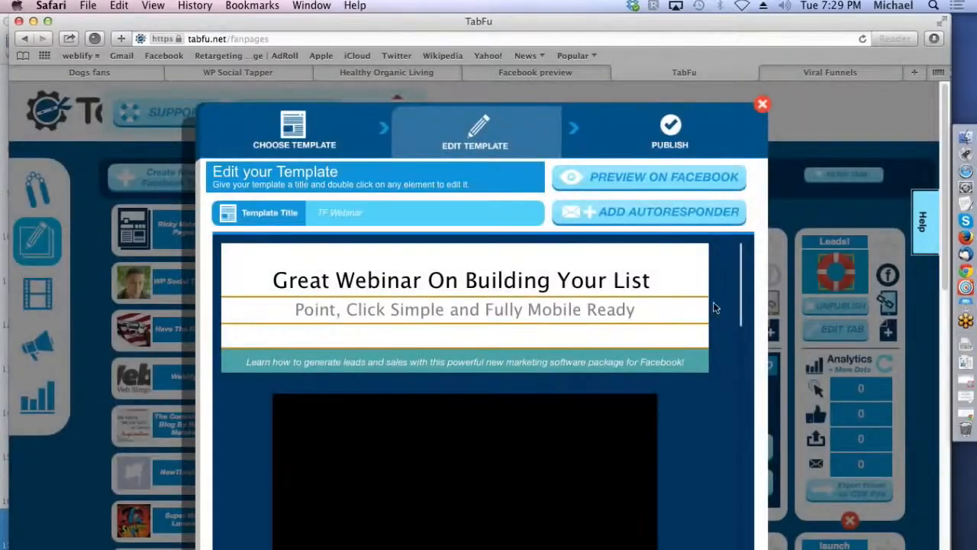
Step: Open the event date text beside the calendar graphic for editing, and close it without making changes
left_click_drag(742, 279, 736, 359)
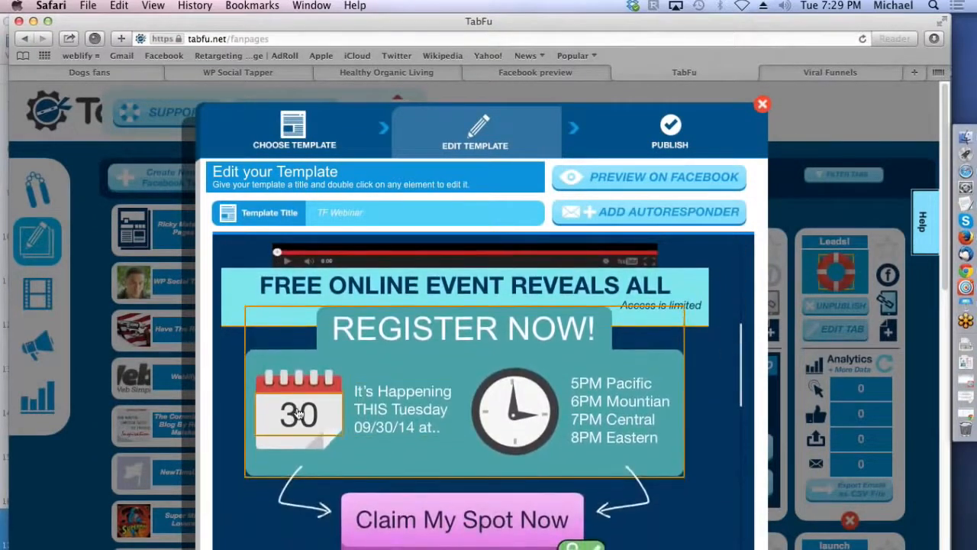
double_click(391, 426)
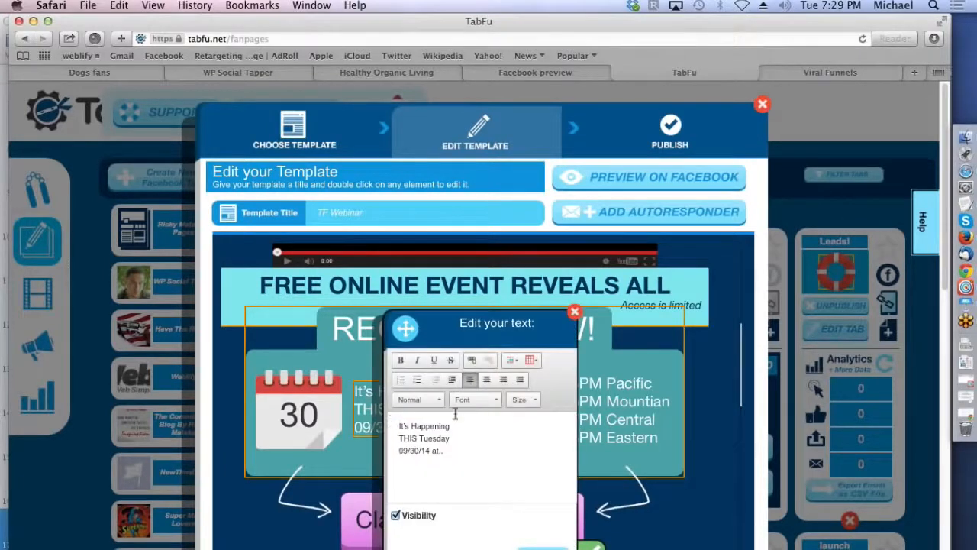
left_click(575, 313)
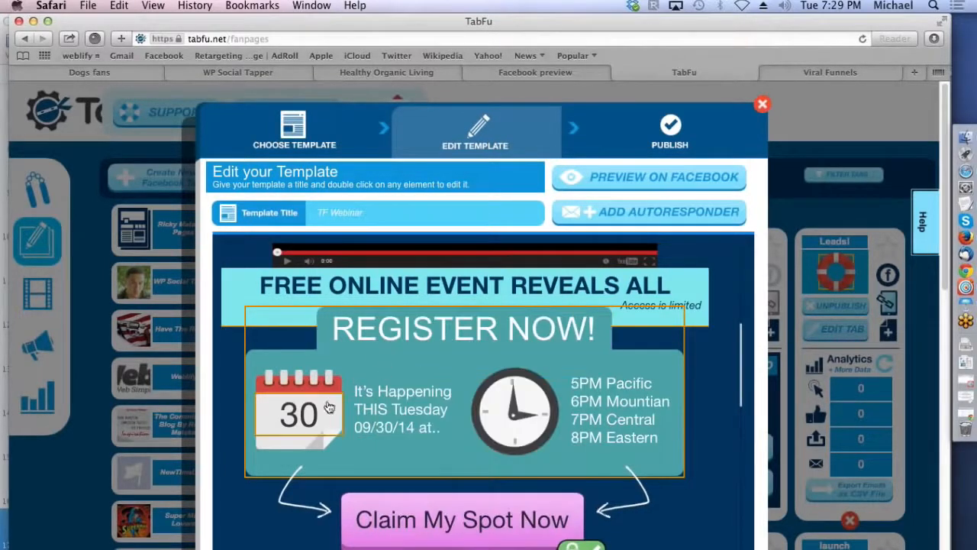
Step: Open the calendar graphic's day number for editing, close it without changes, and close the TF Webinar template editor
double_click(301, 420)
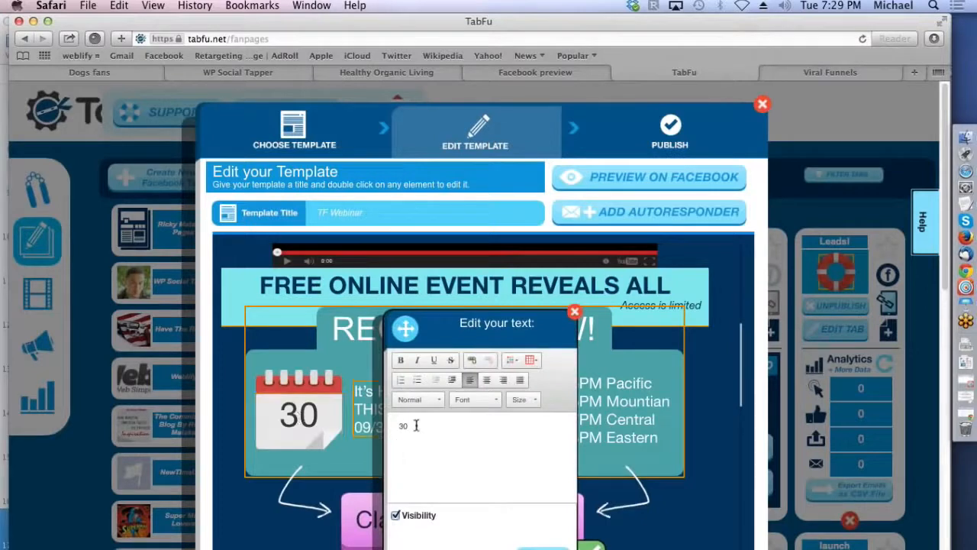
left_click(575, 313)
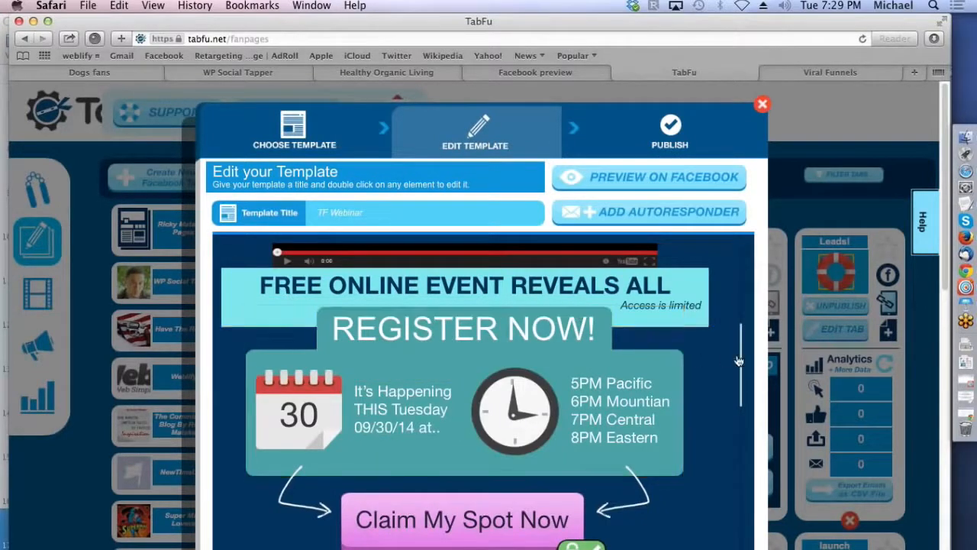
left_click_drag(742, 351, 740, 253)
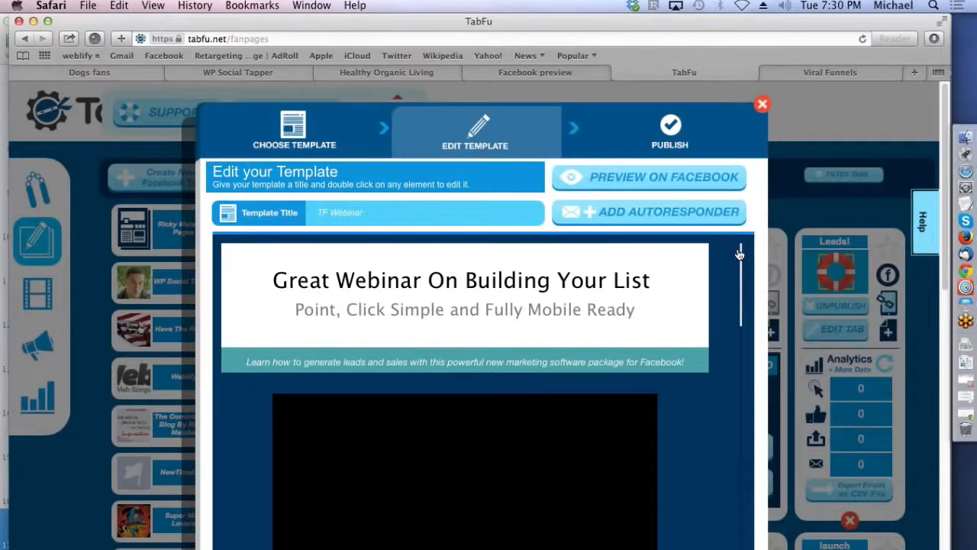
left_click(764, 106)
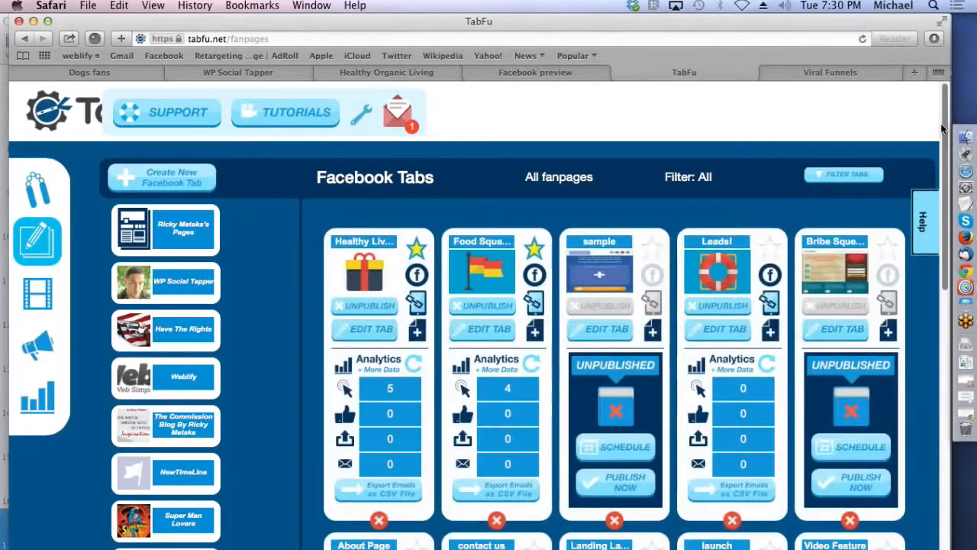
Step: Open the Landing Launch page tab for editing and replace its header logo with TF-black-logo.png
scroll(938, 145, "down", 3)
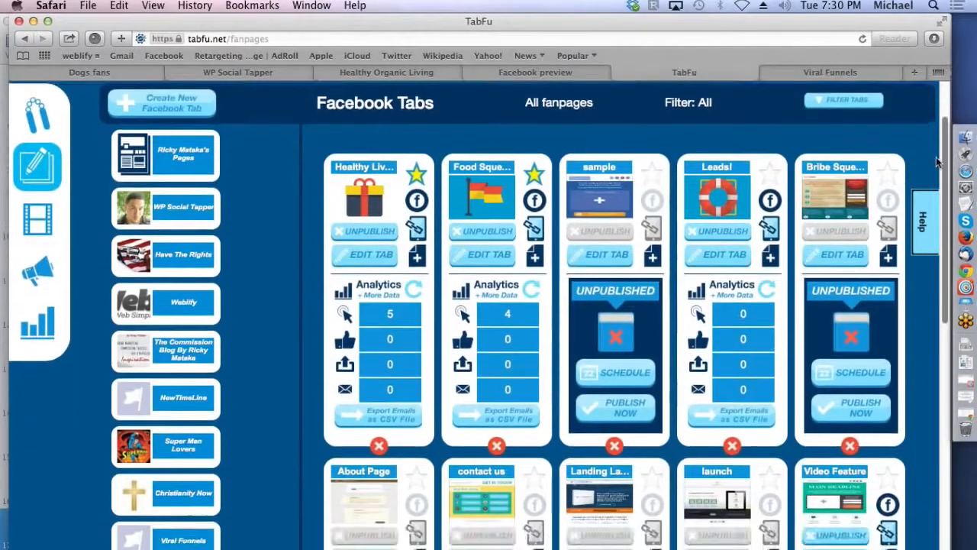
scroll(937, 158, "down", 2)
scroll(611, 290, "down", 5)
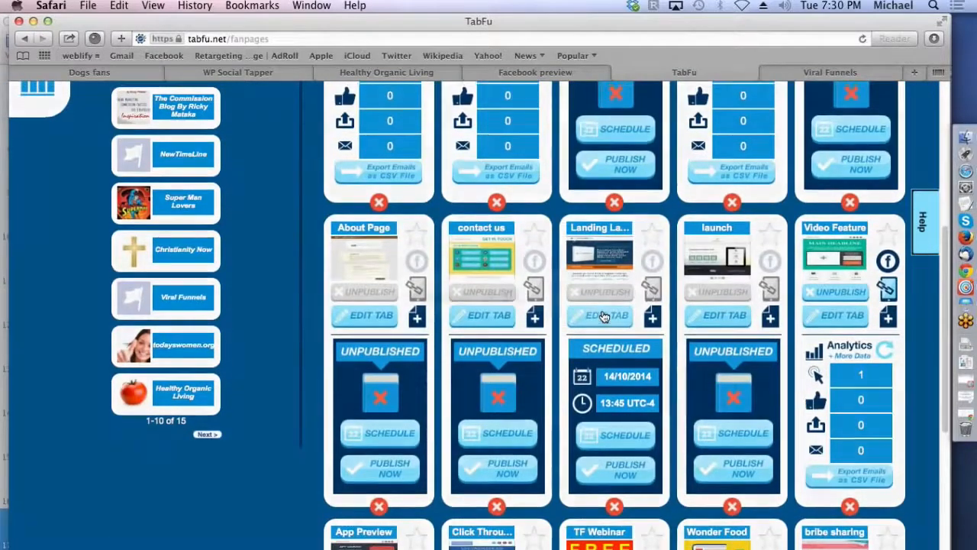
left_click(603, 314)
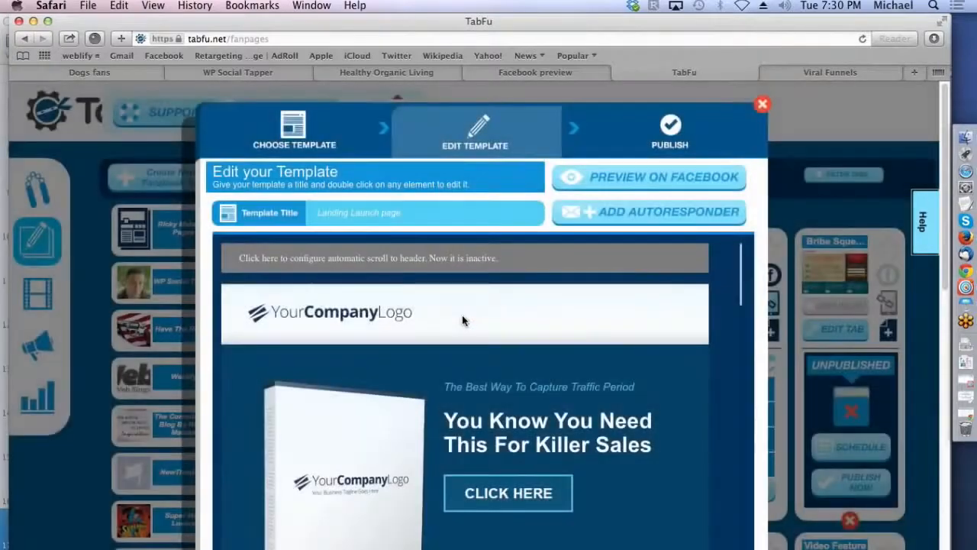
left_click_drag(742, 263, 741, 271)
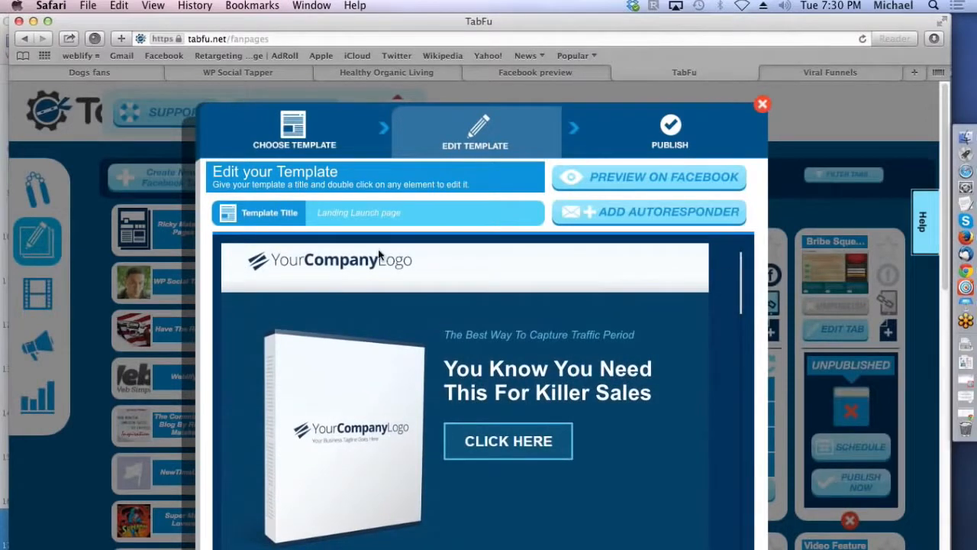
double_click(362, 262)
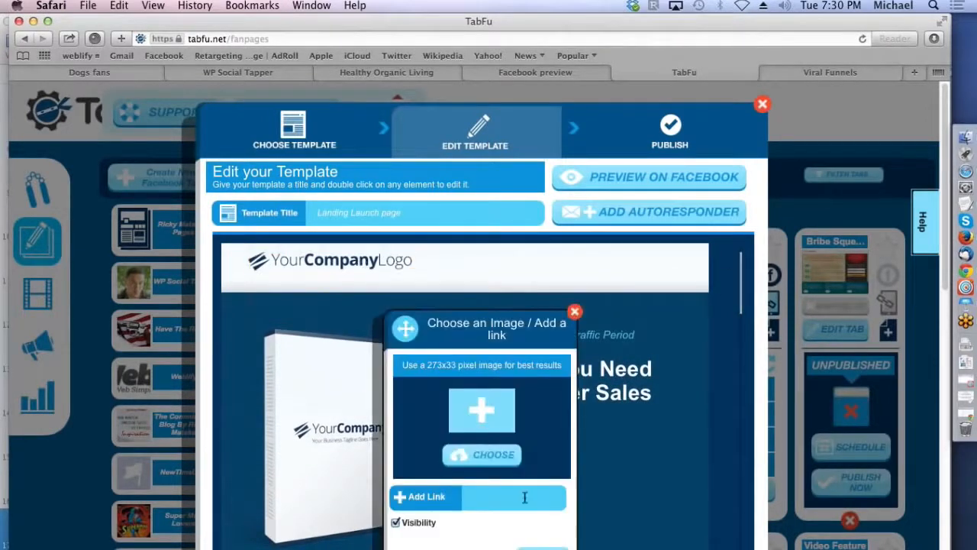
left_click(487, 457)
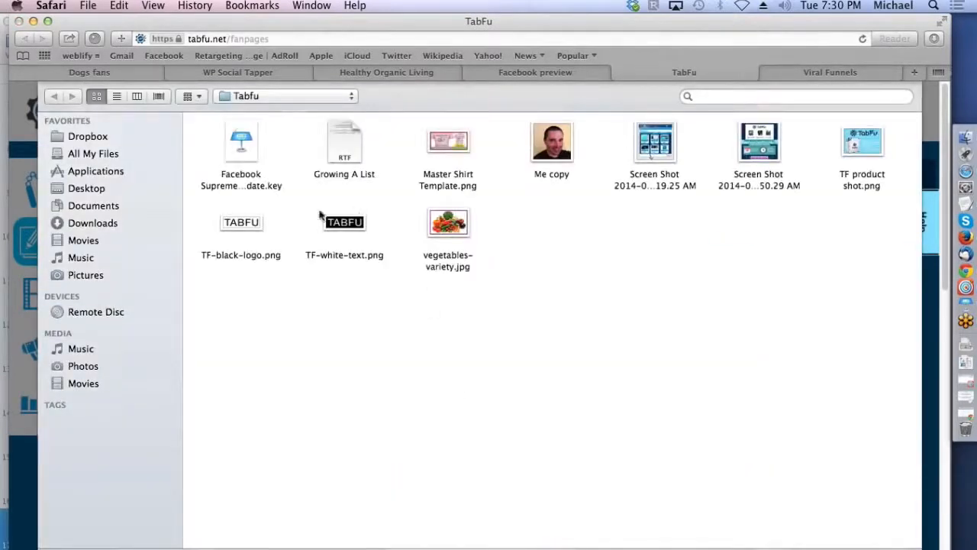
double_click(247, 220)
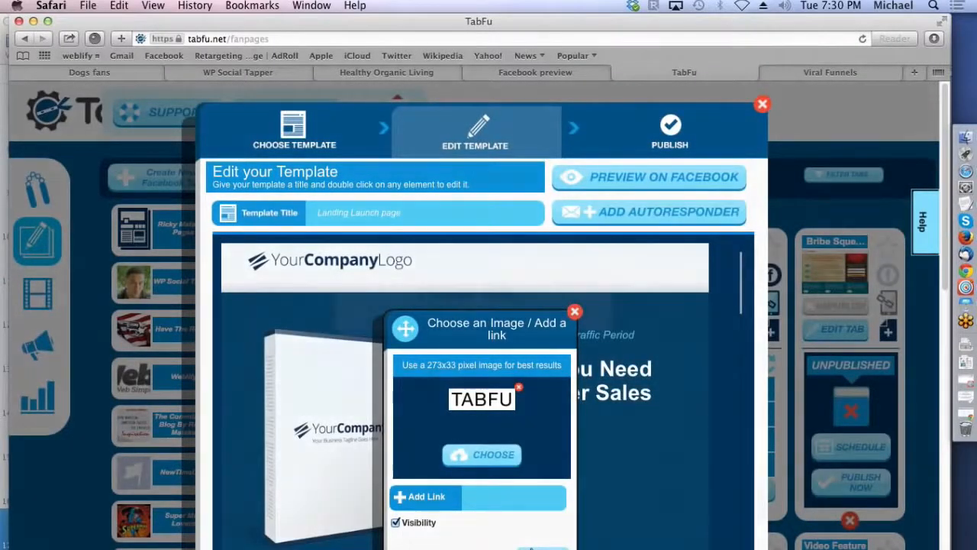
left_click(533, 549)
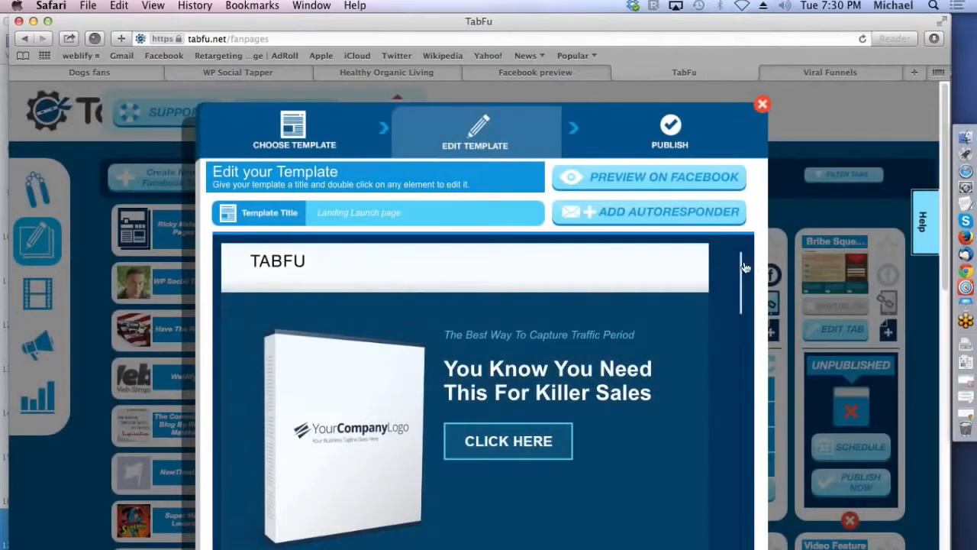
Step: Open the product box image and the "You Know You Need This For Killer Sales" headline for editing, closing each without changes
left_click_drag(744, 268, 745, 287)
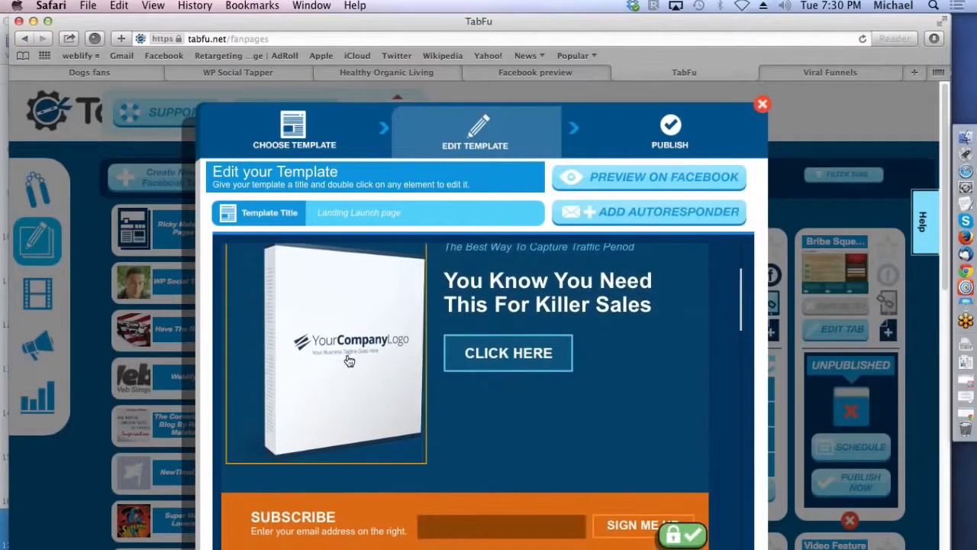
double_click(349, 359)
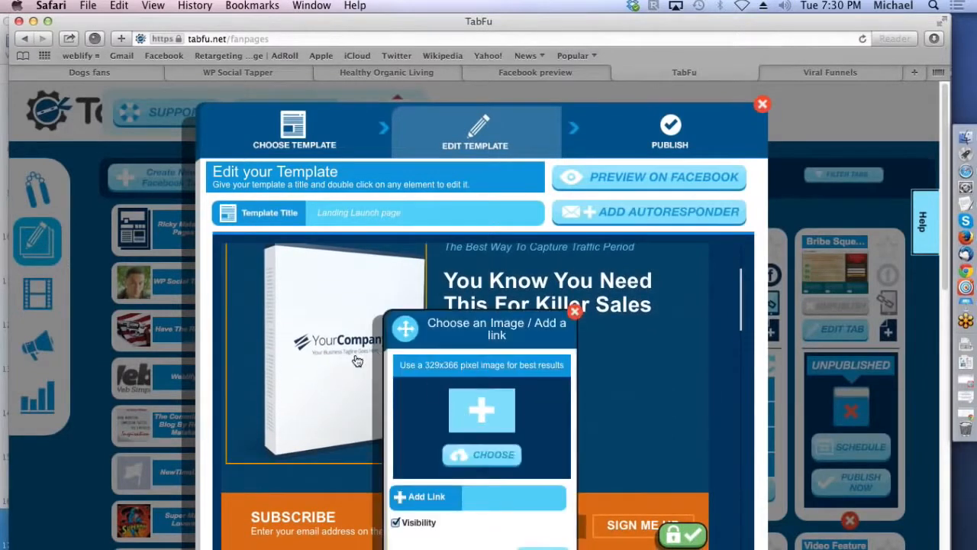
left_click(575, 311)
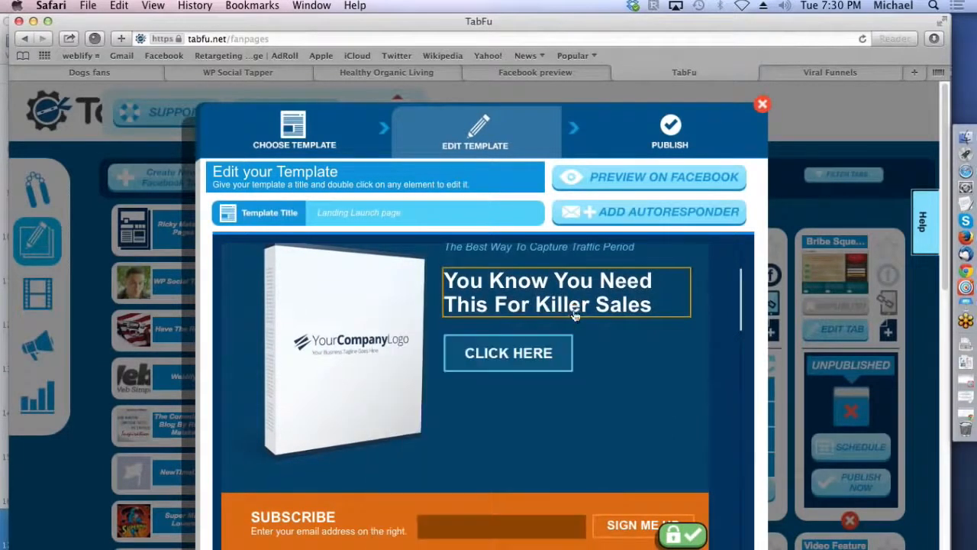
double_click(562, 303)
left_click_drag(542, 449, 452, 444)
left_click(452, 446)
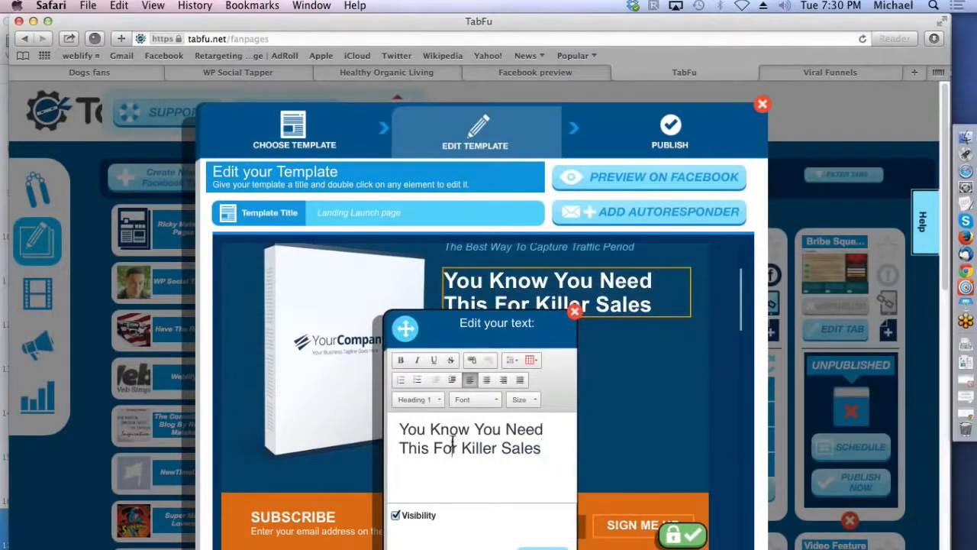
left_click(575, 311)
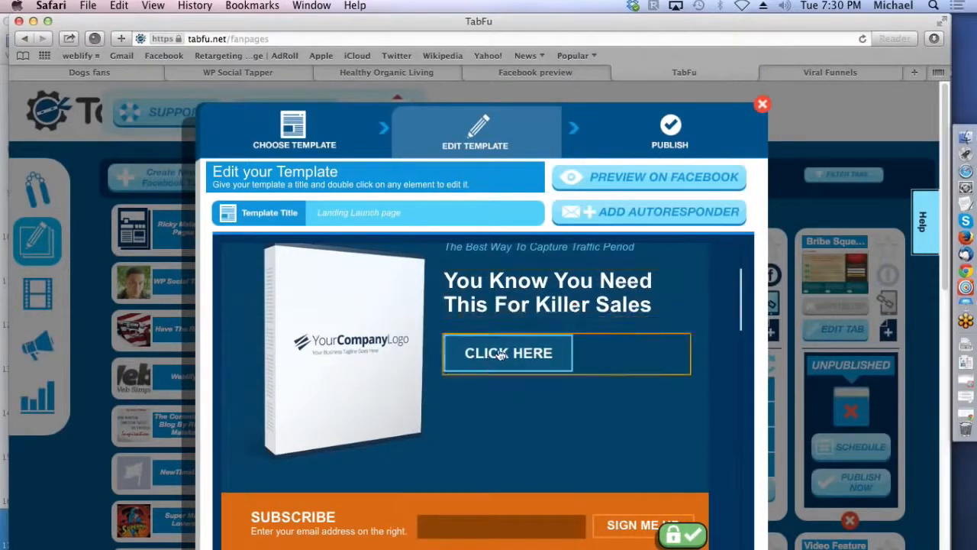
Step: Check the color setting of the orange Subscribe band, then look through the rest of the template and close the editor
left_click_drag(741, 293, 738, 330)
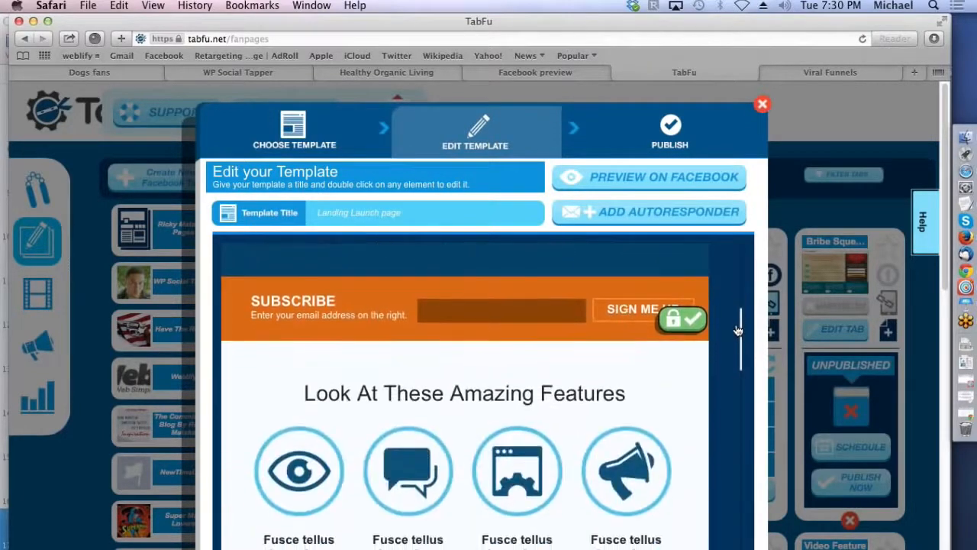
double_click(539, 339)
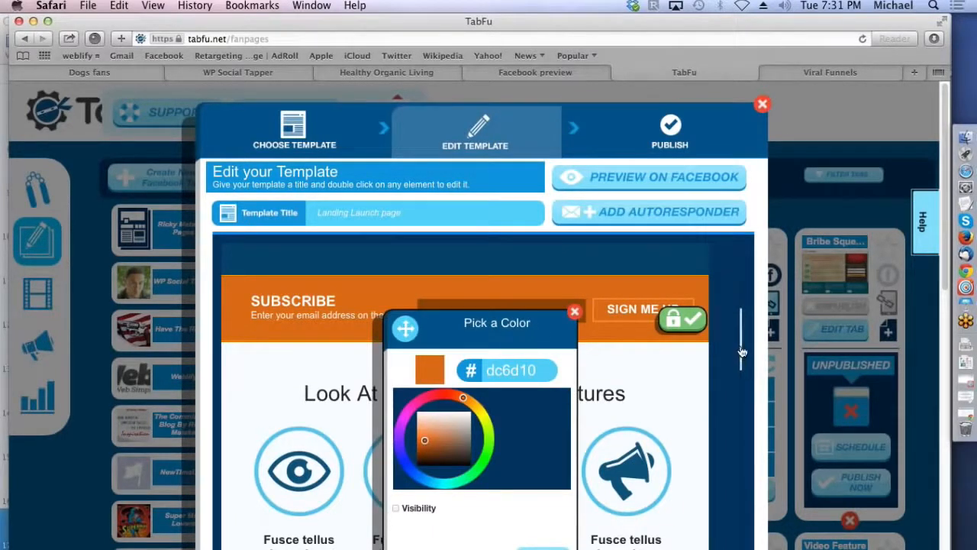
scroll(742, 352, "down", 3)
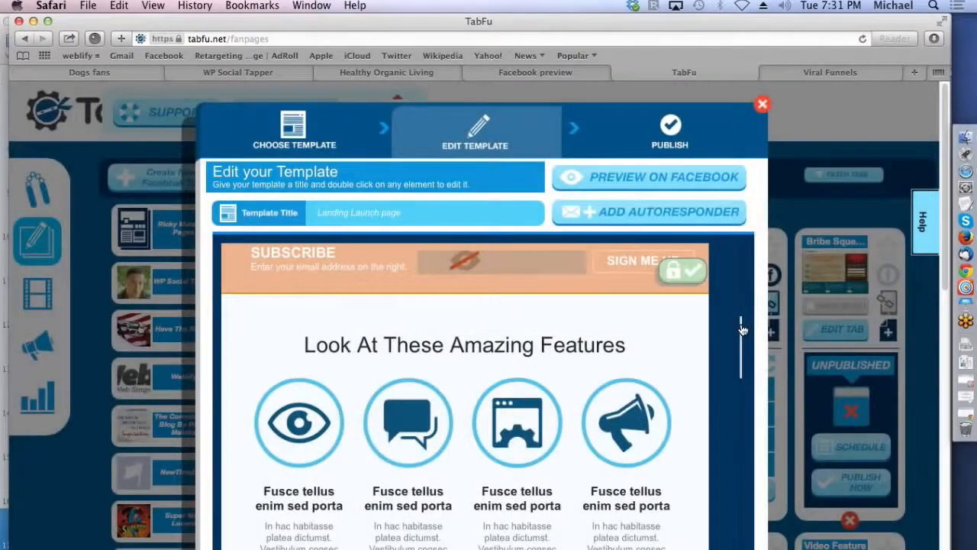
left_click_drag(742, 330, 734, 514)
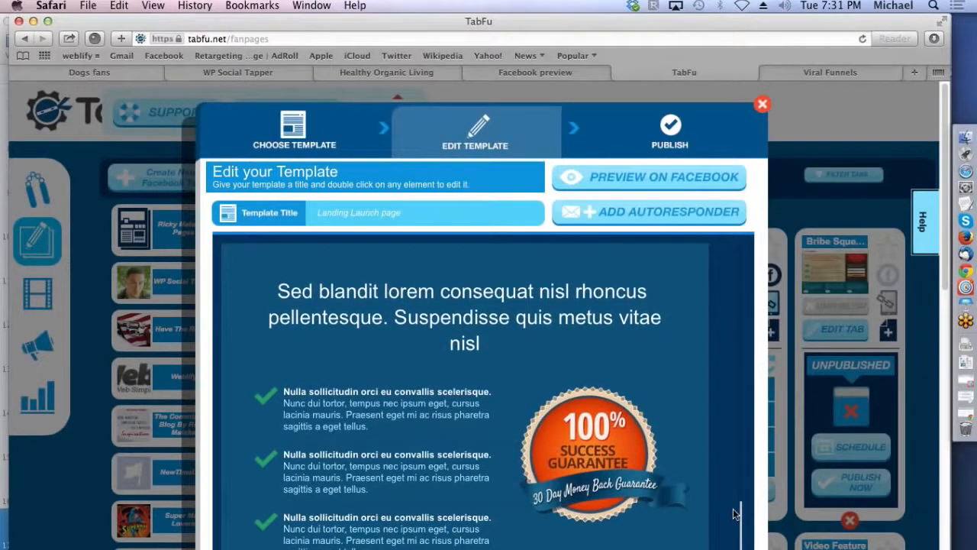
left_click_drag(741, 513, 740, 524)
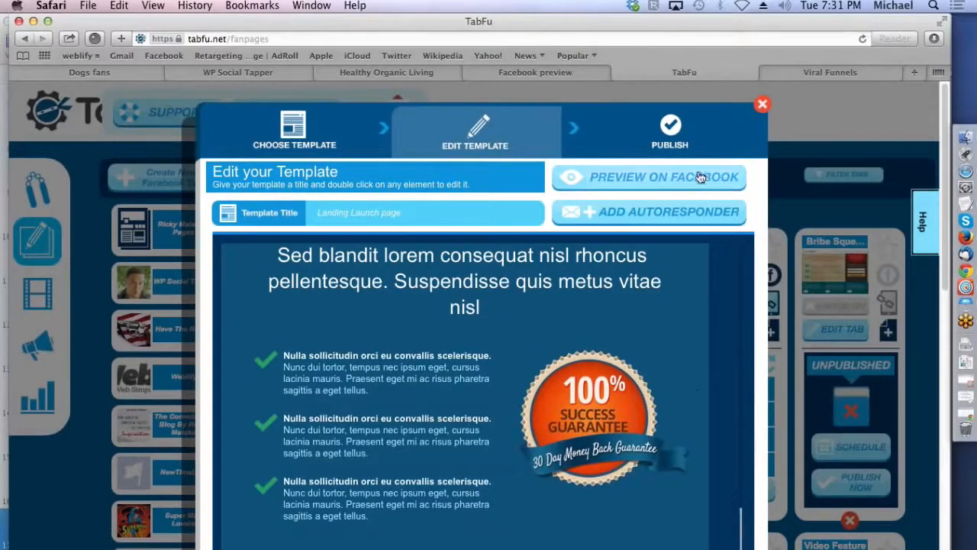
left_click(762, 105)
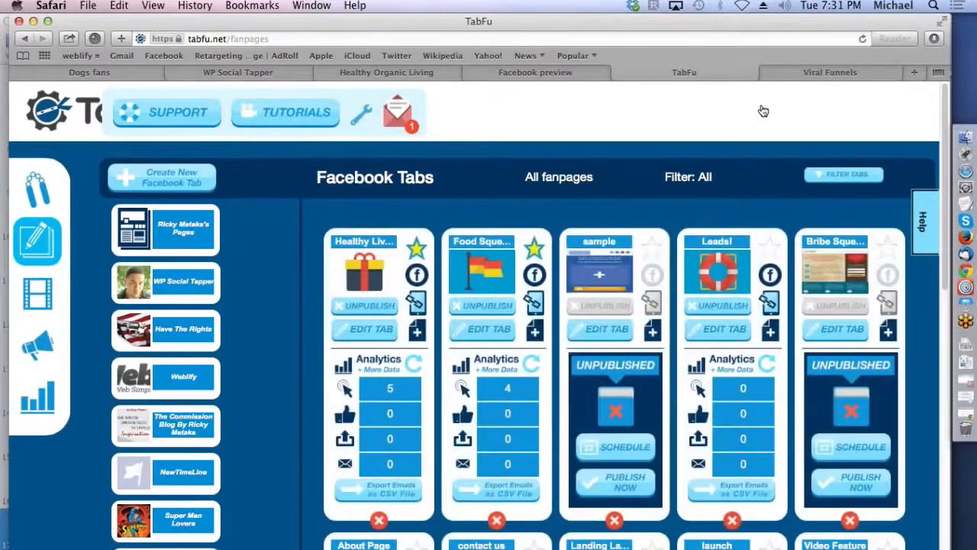
Step: Start a new Facebook tab and browse the App, Webinar and Video template categories
left_click(181, 186)
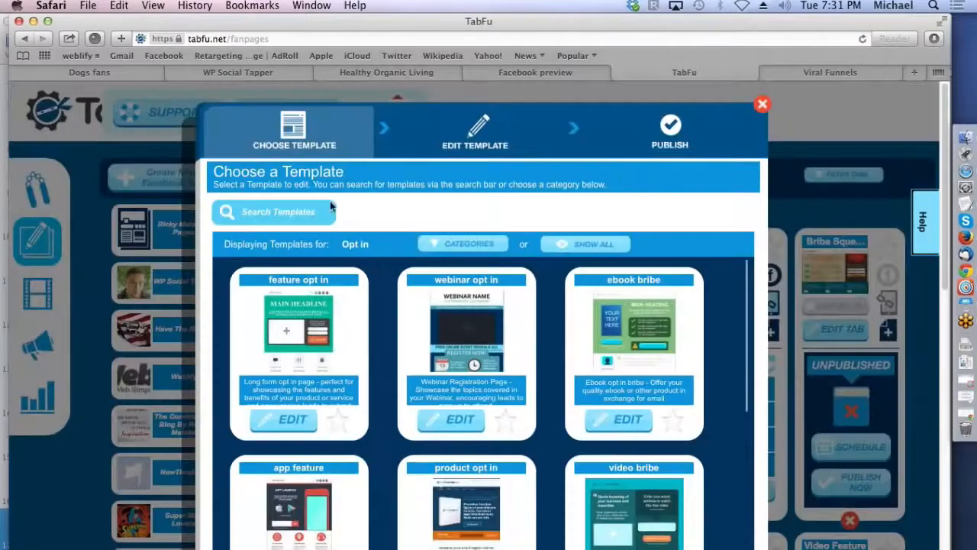
left_click(442, 244)
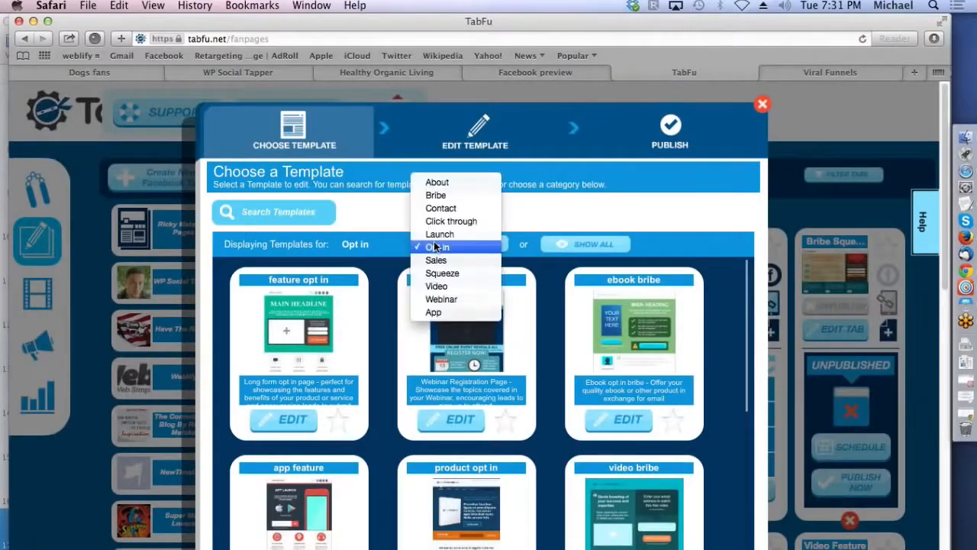
left_click(451, 313)
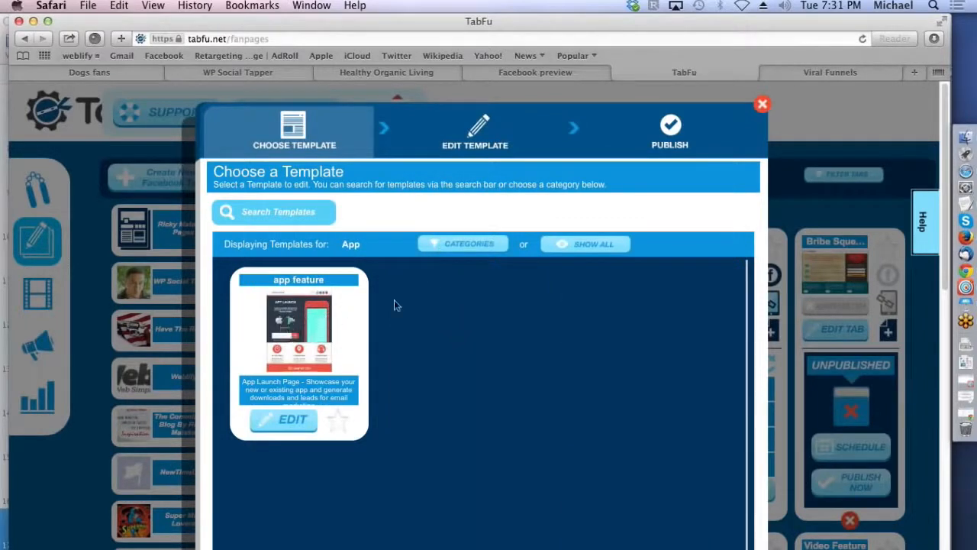
left_click(433, 245)
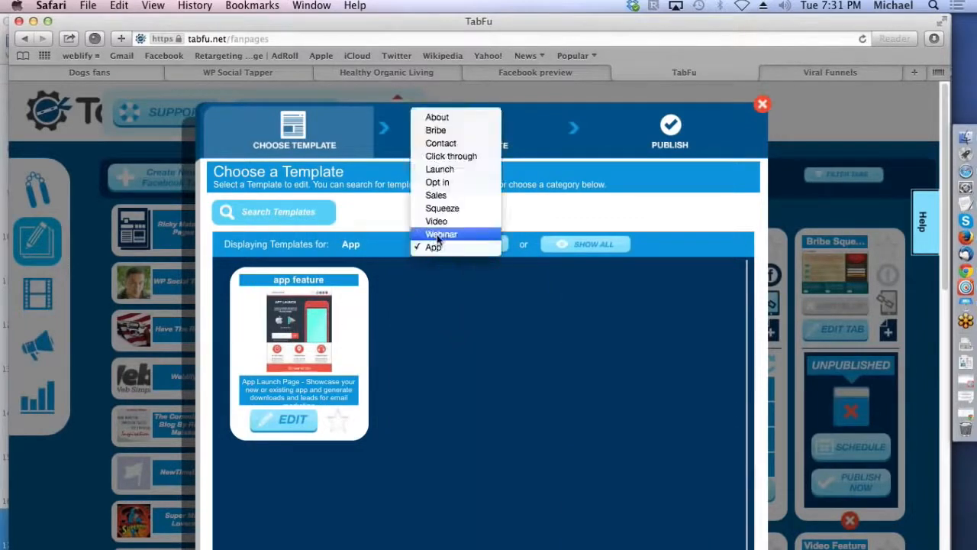
left_click(436, 229)
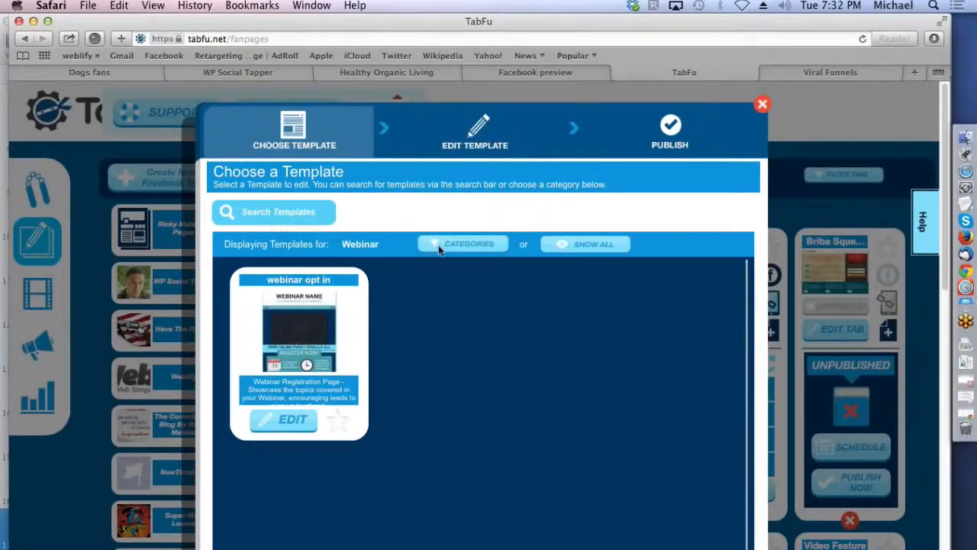
left_click(441, 245)
left_click(437, 234)
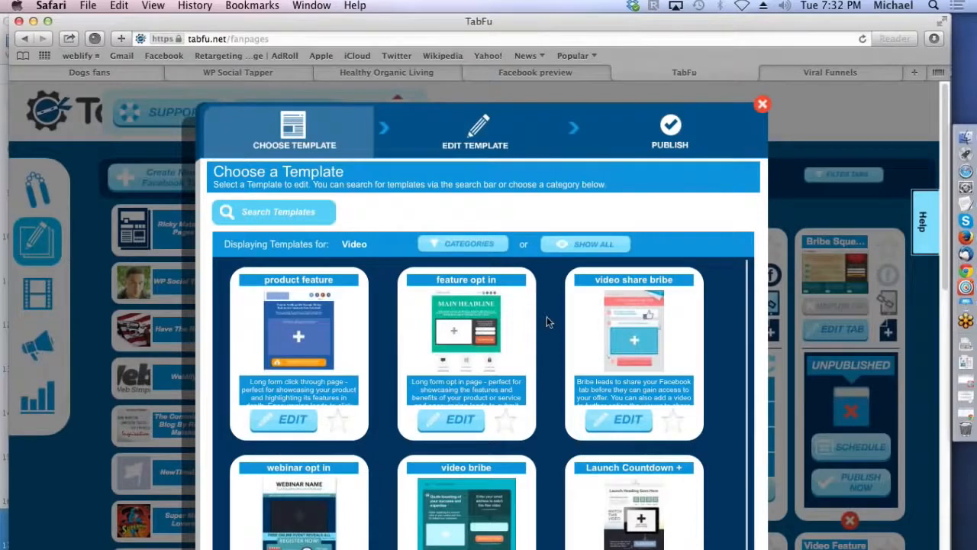
Step: Browse the Squeeze, Sales, Opt in and Launch template categories
left_click(434, 245)
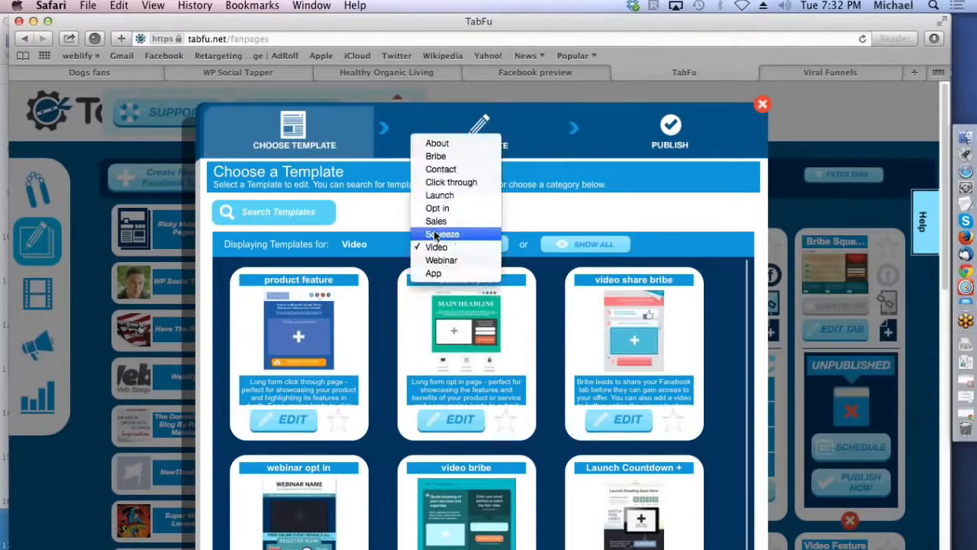
left_click(434, 235)
left_click(435, 242)
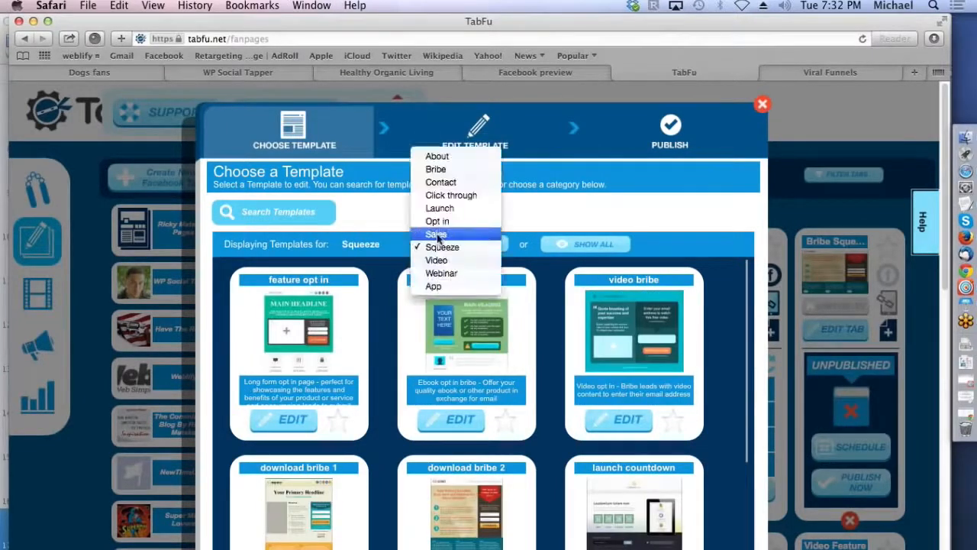
left_click(434, 234)
left_click(433, 247)
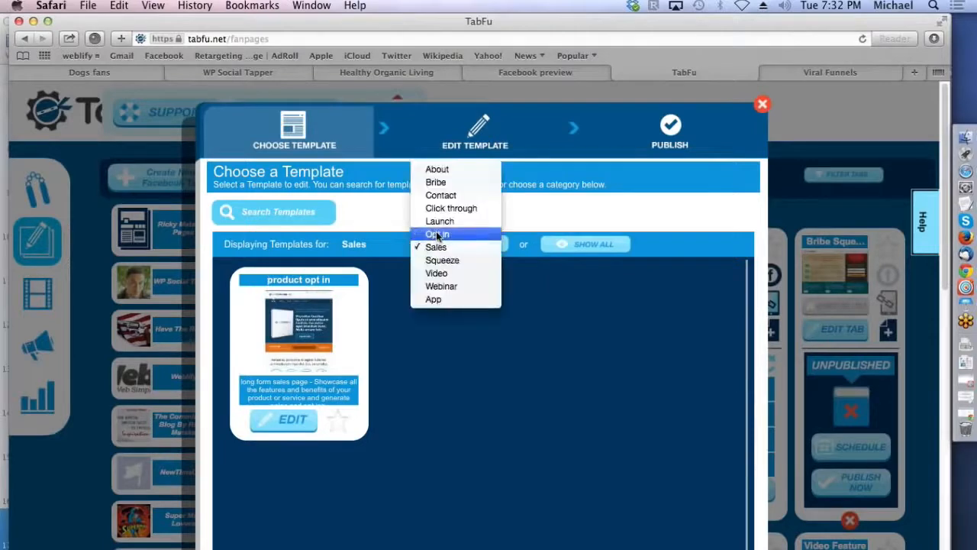
left_click(435, 233)
left_click(434, 238)
left_click(433, 234)
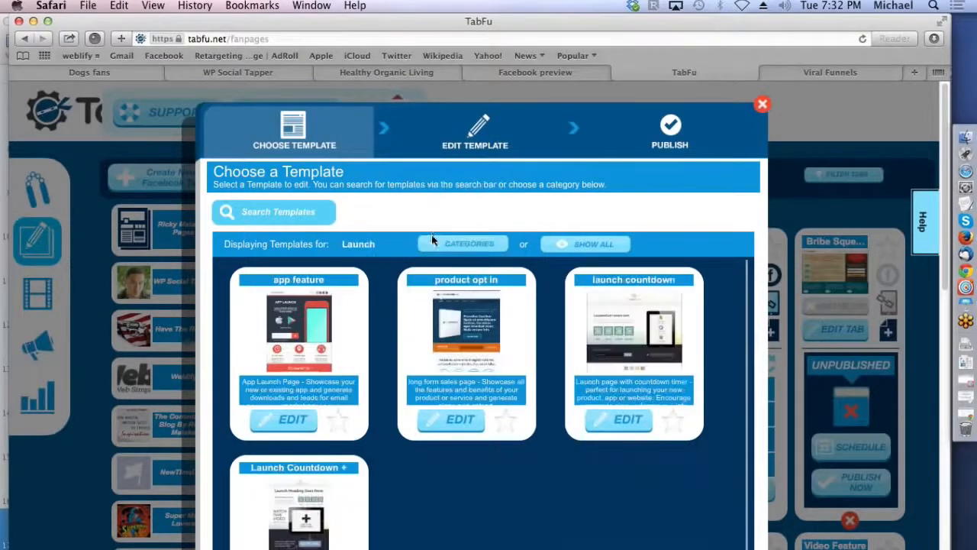
Step: Show the Click through templates and open the demo opt in template for editing
left_click(435, 243)
left_click(439, 234)
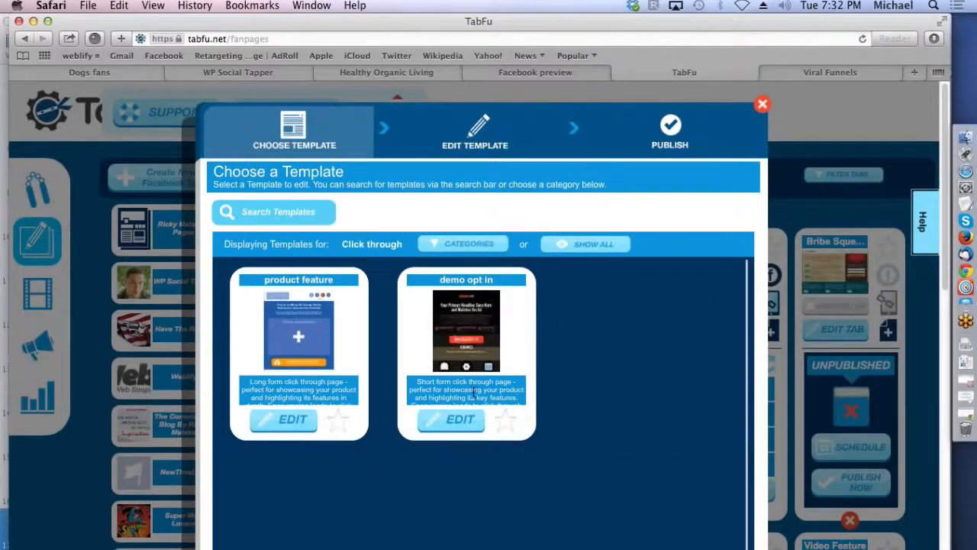
left_click(458, 420)
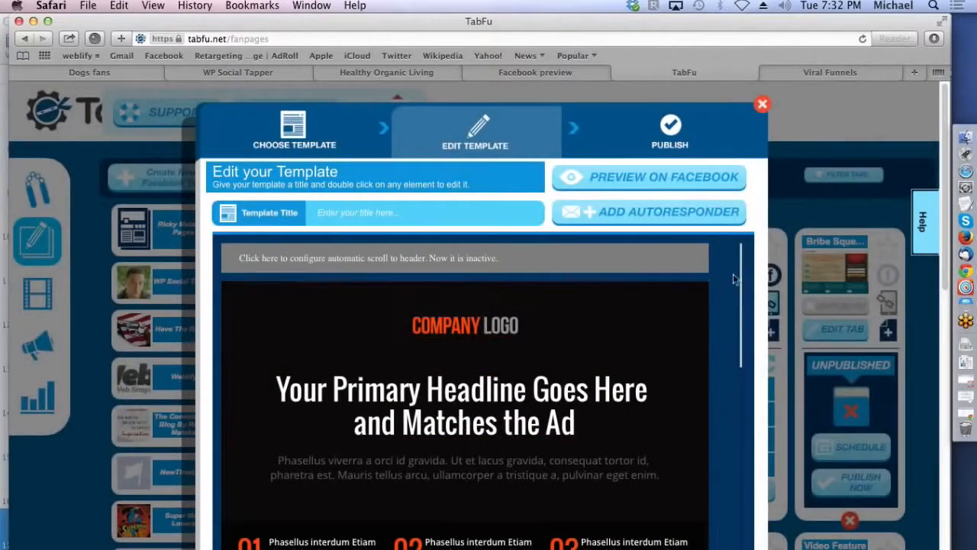
Step: Preview the opt in template on Facebook, then close the preview and return to the template editor
left_click_drag(742, 262, 733, 235)
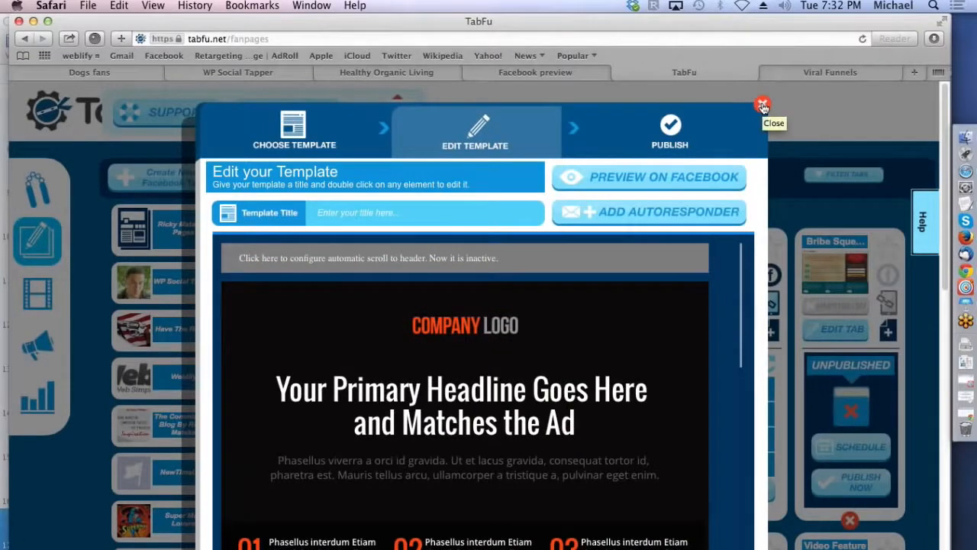
left_click(667, 183)
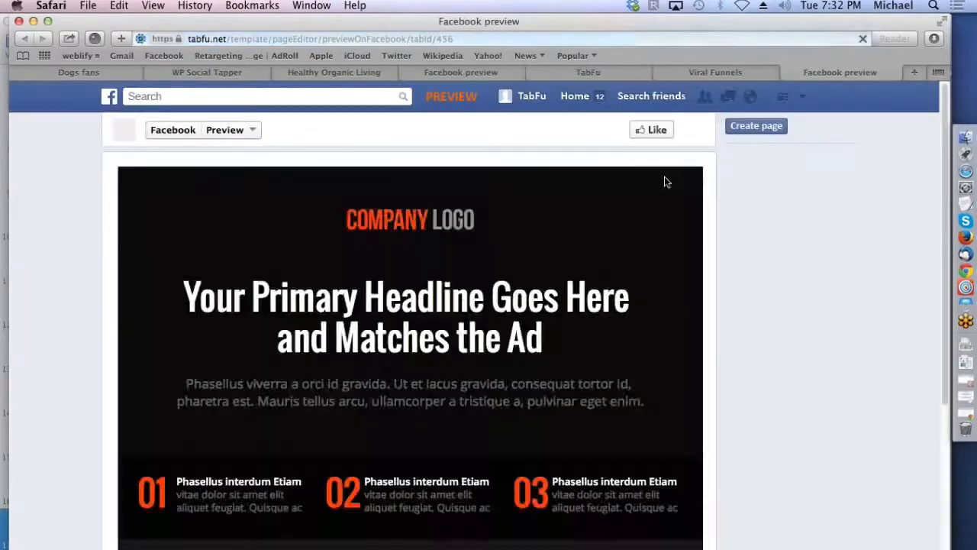
mouse_move(946, 125)
left_mouse_down()
mouse_move(941, 371)
mouse_move(935, 115)
left_mouse_up()
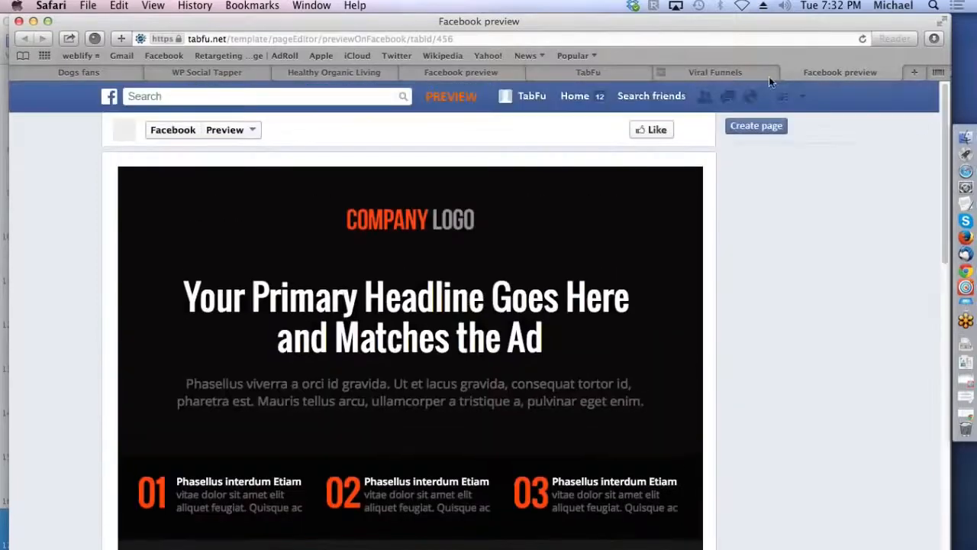
left_click(788, 73)
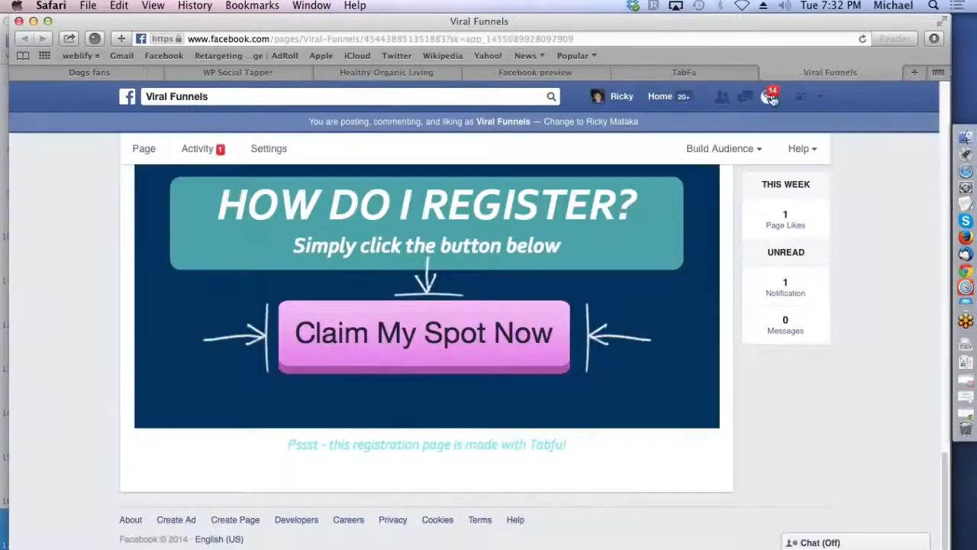
left_click(659, 75)
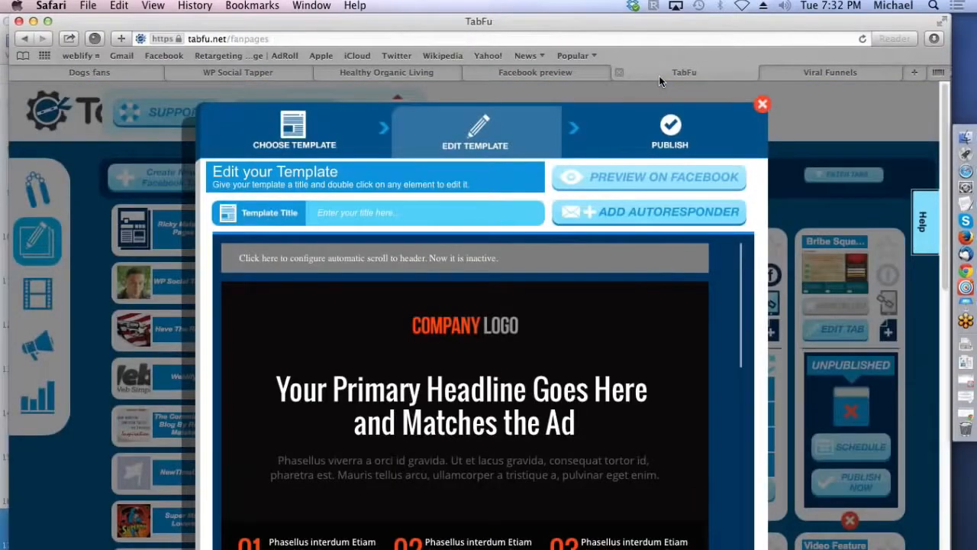
Step: Title the template "sample", save it and close the template editor
left_click(763, 106)
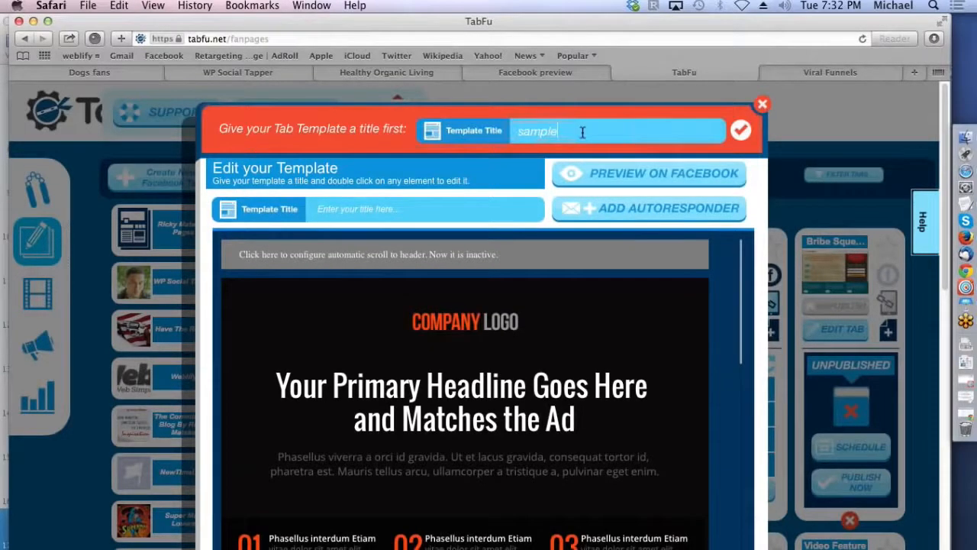
left_click(744, 138)
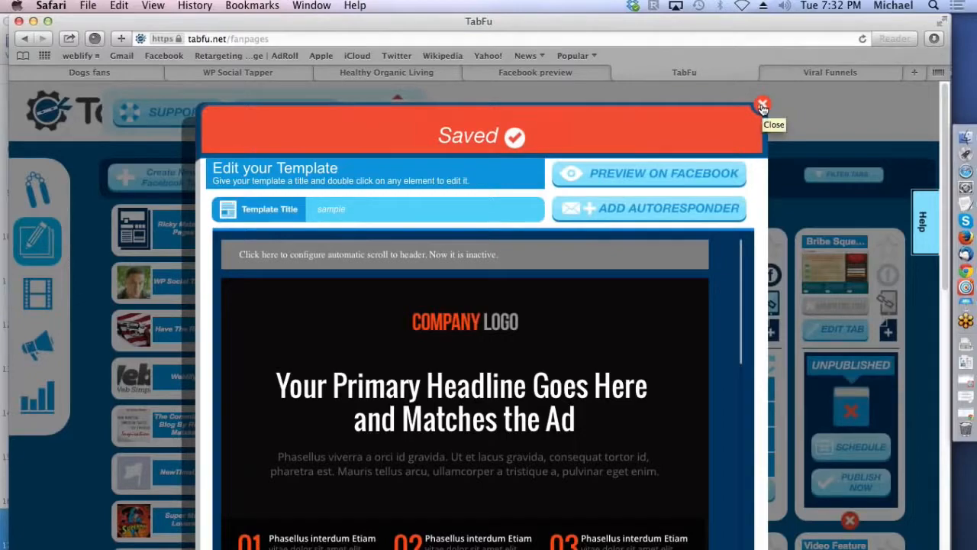
left_click(762, 105)
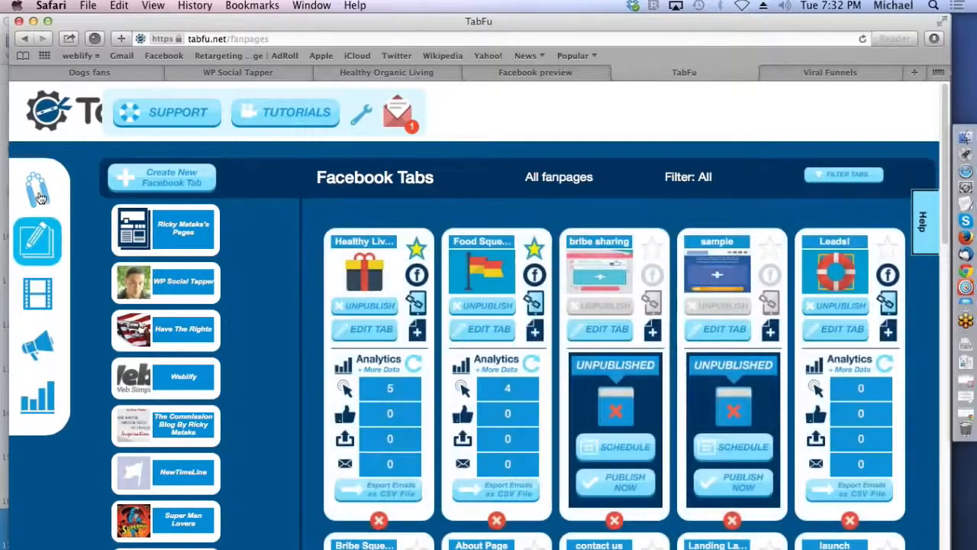
Step: Go to Motion Posts from The Dojo, view the first published post on Facebook, play its animation and close the post page
left_click(37, 197)
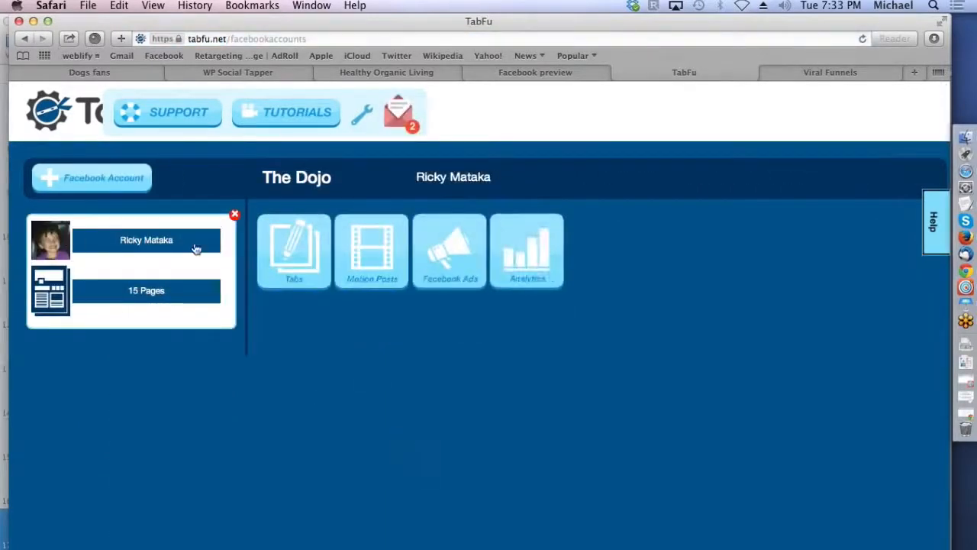
left_click(382, 261)
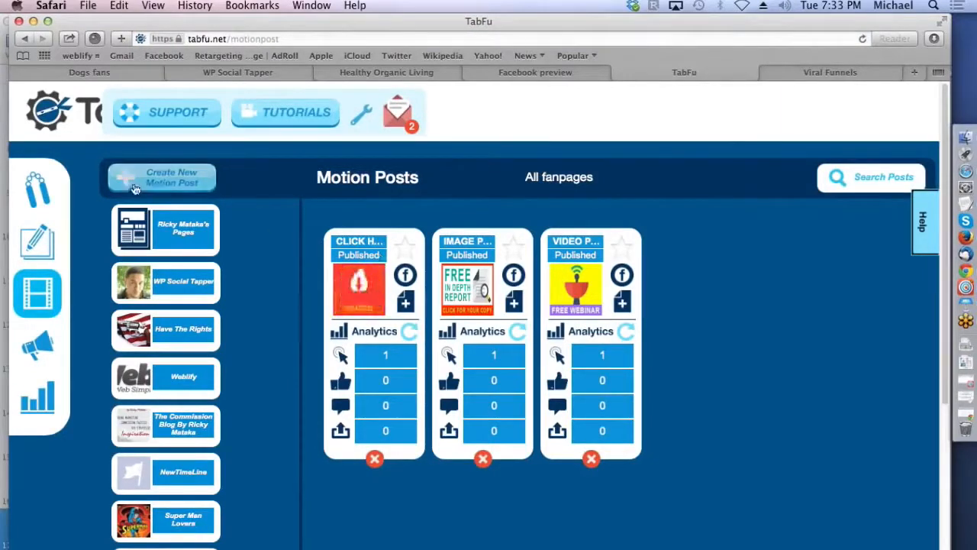
left_click(406, 277)
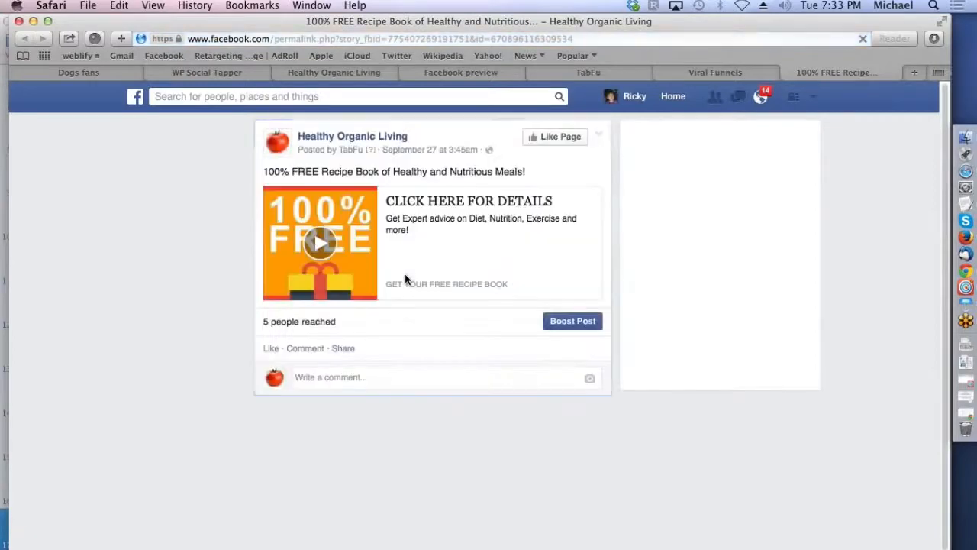
left_click(321, 244)
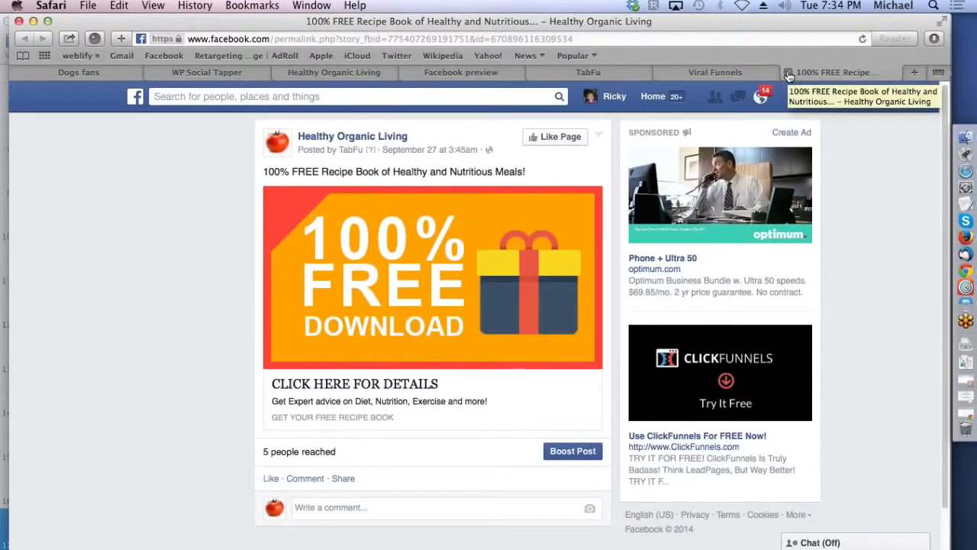
left_click(787, 72)
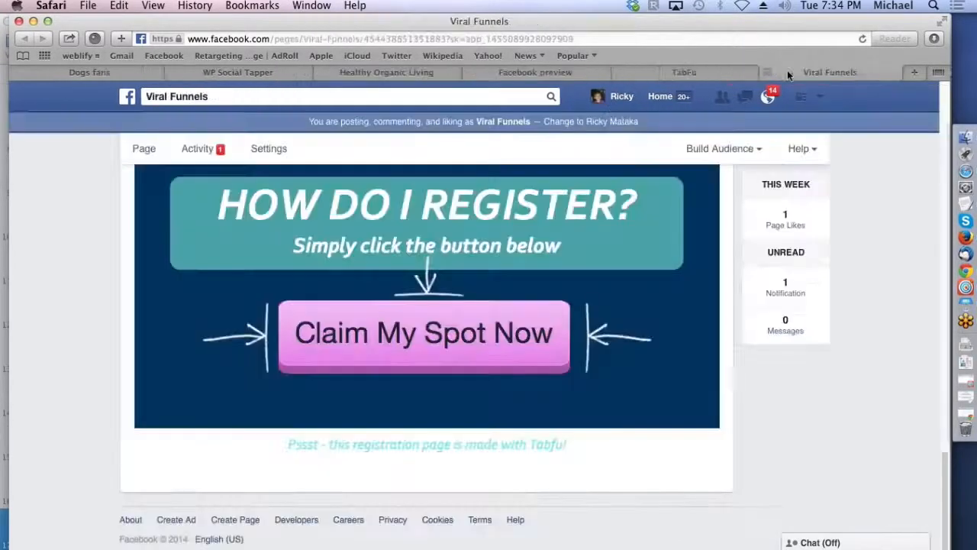
Step: Return to the TabFu page and move its browser tab behind the Viral Funnels tab
left_click(546, 74)
left_click(662, 72)
left_click_drag(663, 72, 850, 72)
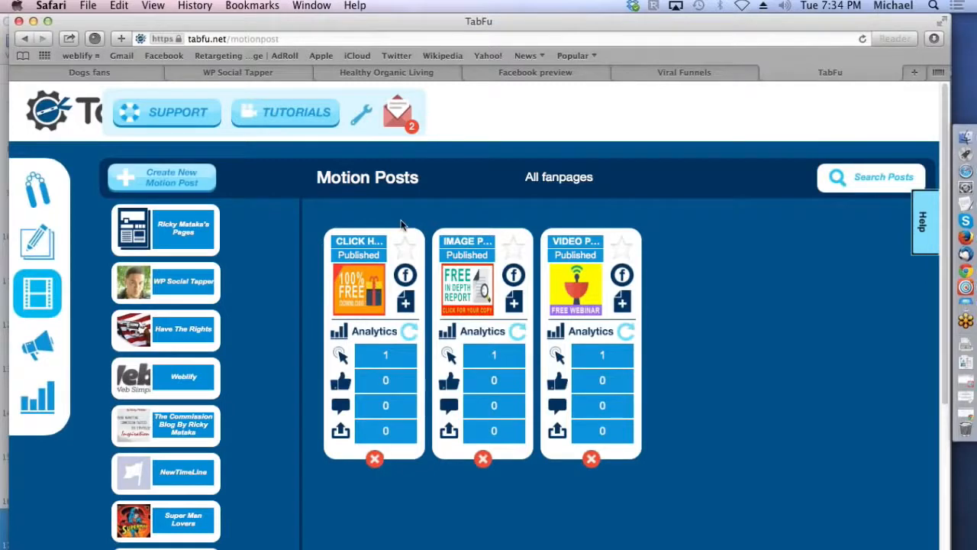
Step: Create a new motion post promoting the Healthy Living tab, continue to its media and check the custom image upload option
left_click(185, 183)
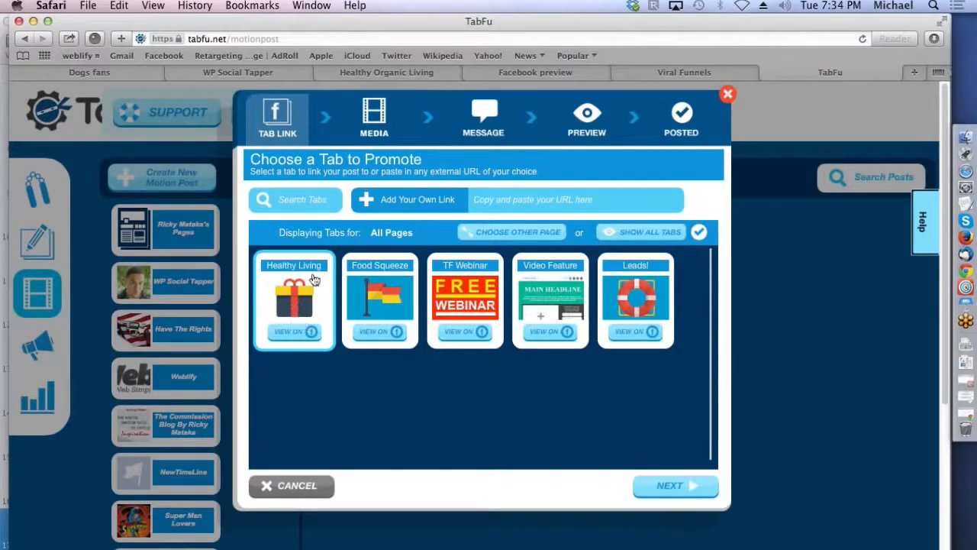
left_click(374, 120)
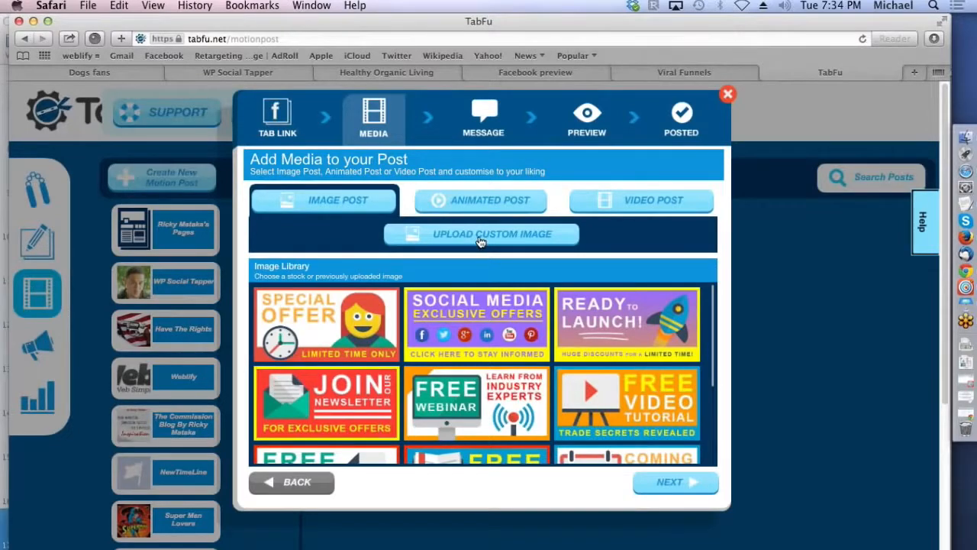
left_click(481, 242)
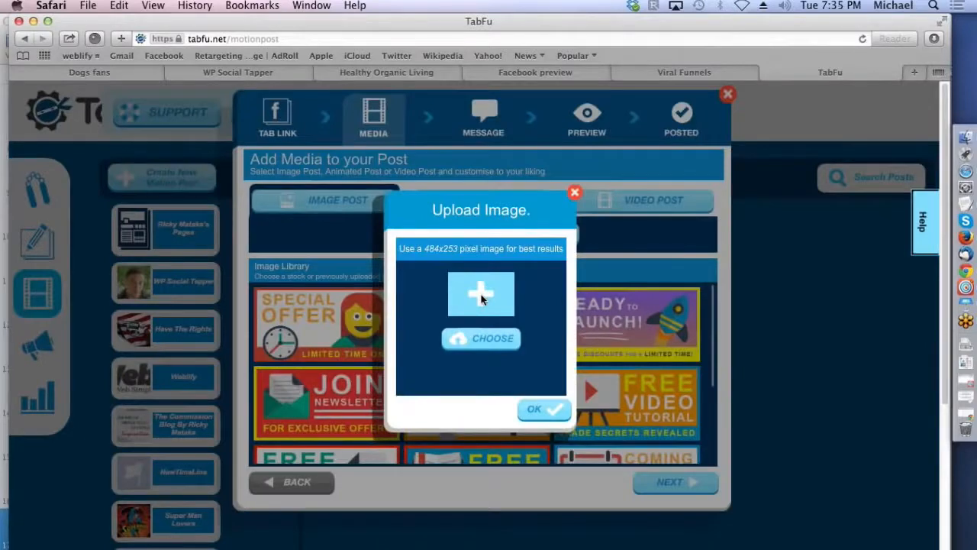
left_click(575, 194)
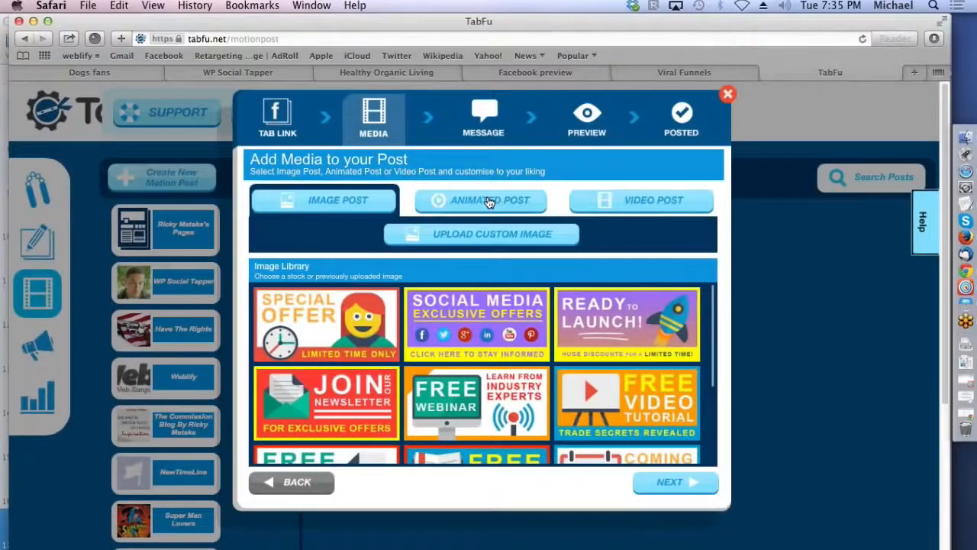
Step: Look through the animated GIF library, then paste a YouTube link as the media for a video post
left_click(489, 202)
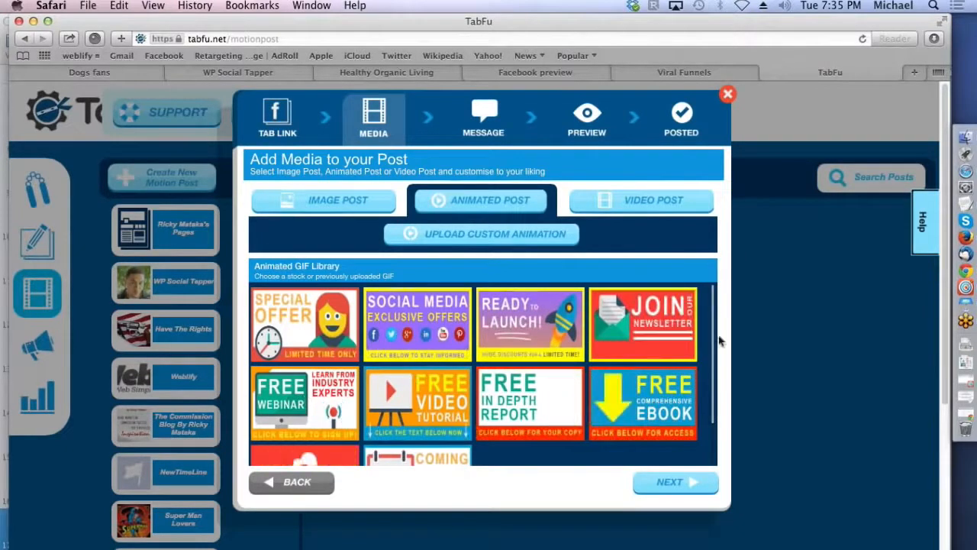
left_click_drag(715, 348, 709, 455)
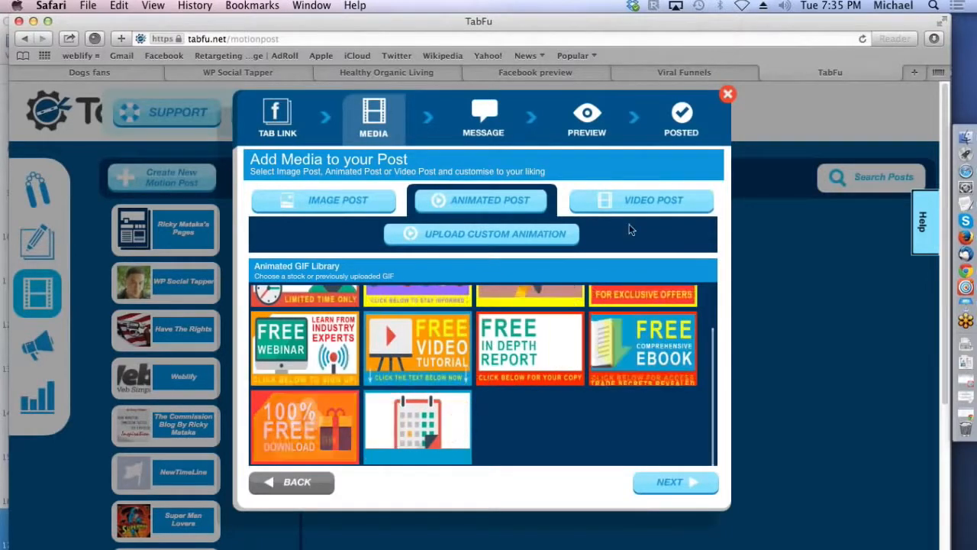
left_click(659, 201)
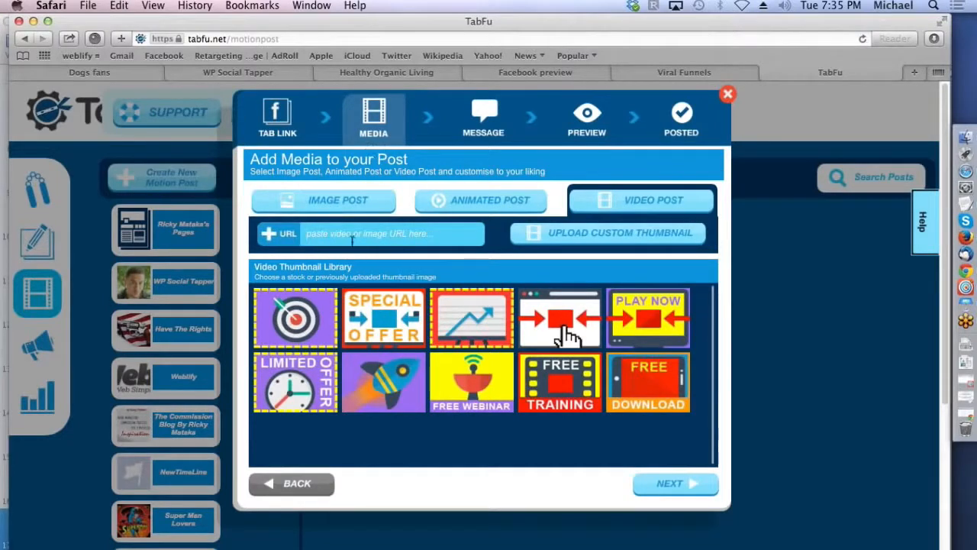
key("super+v")
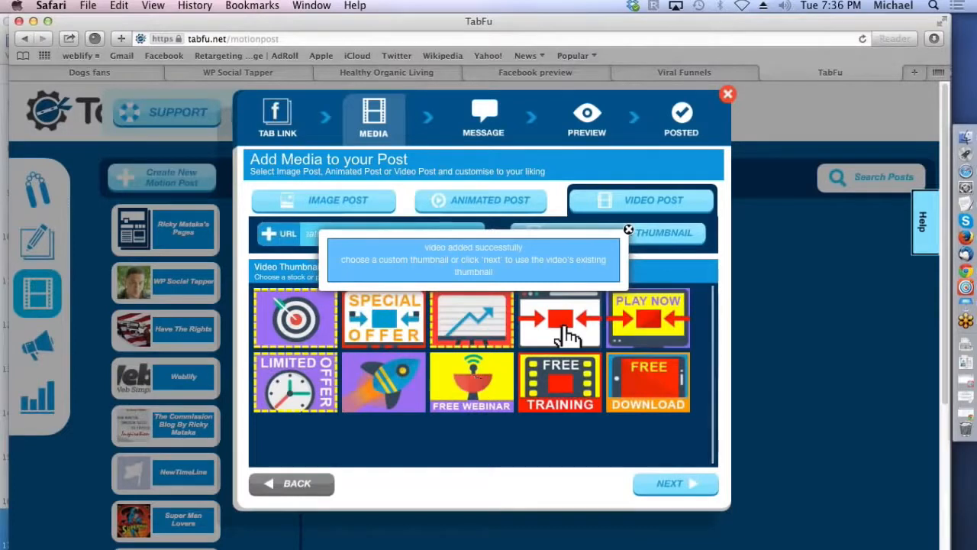
left_click(482, 204)
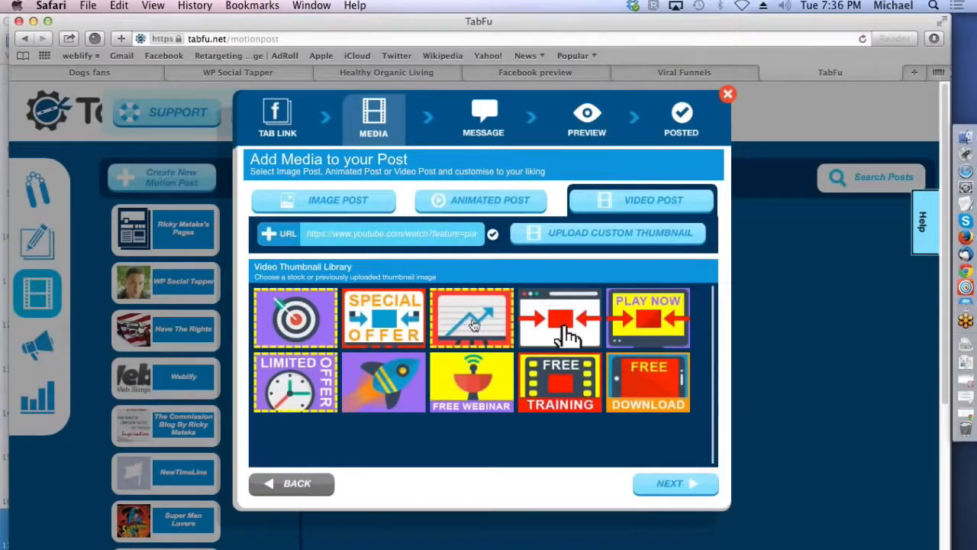
Step: Use the "Free In Depth Report" animation for the post and enter the message "Great Free Report On Weight Loss & Health"
left_click(492, 205)
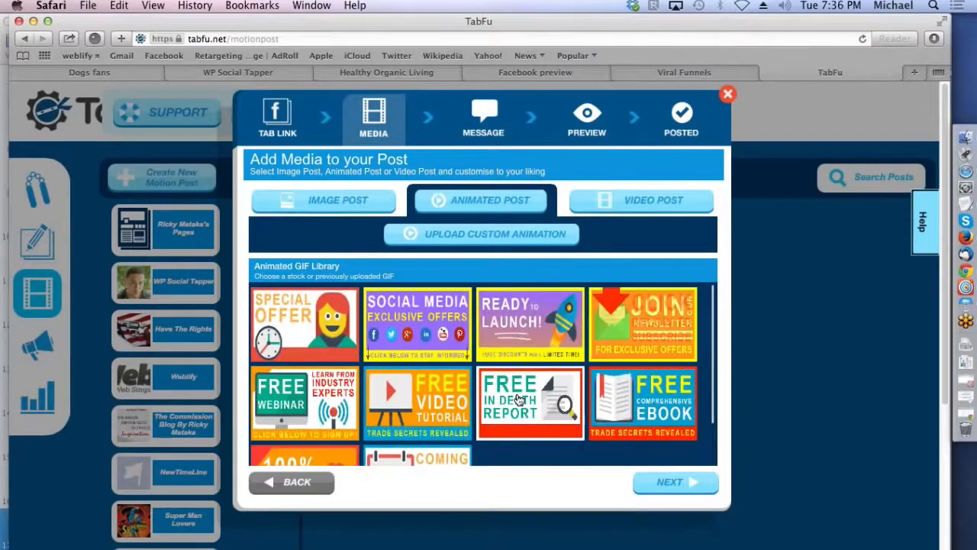
left_click(658, 481)
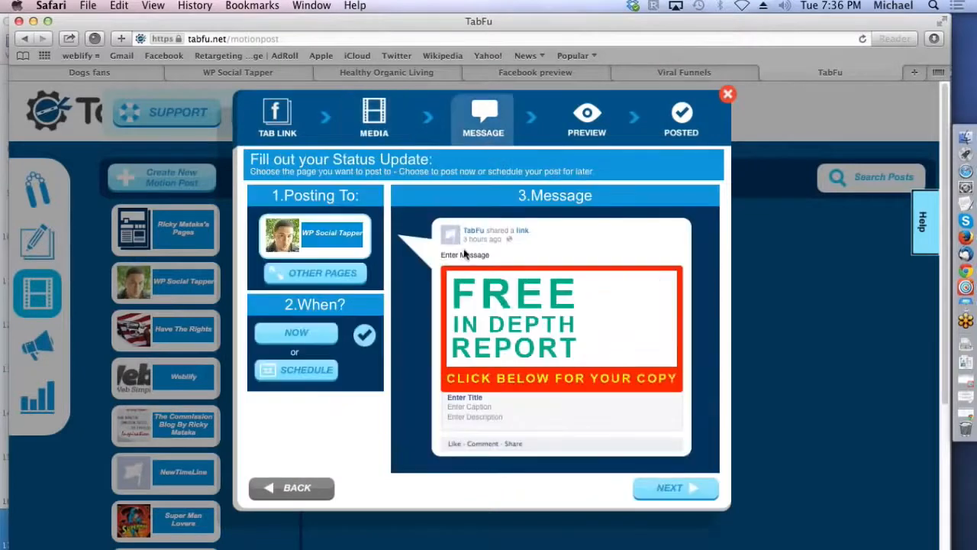
left_click(466, 258)
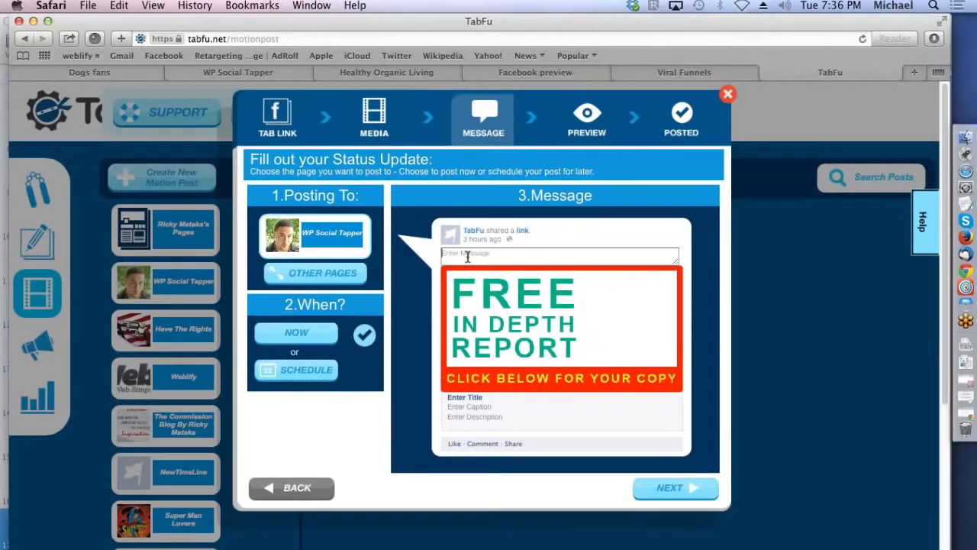
left_click(468, 257)
type("Great")
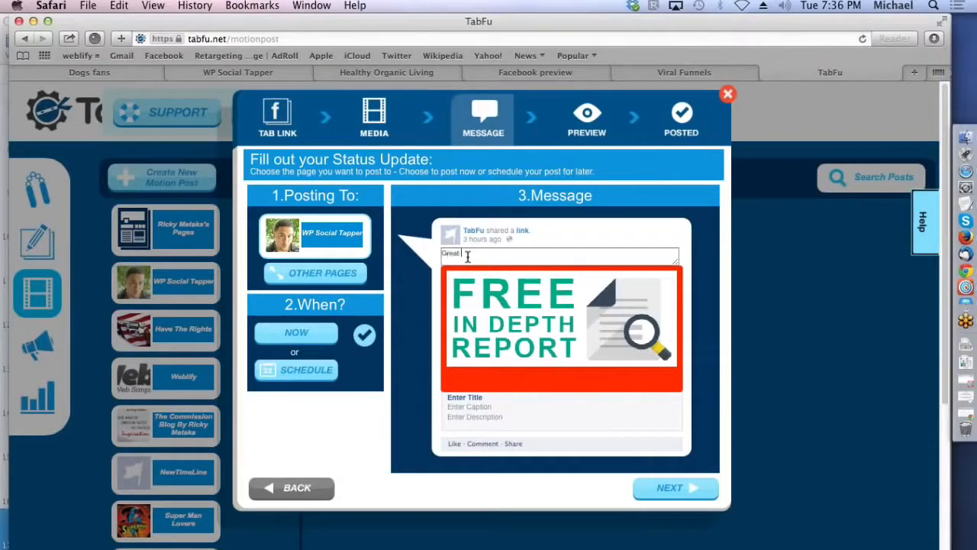
type(" Free Report On Weig")
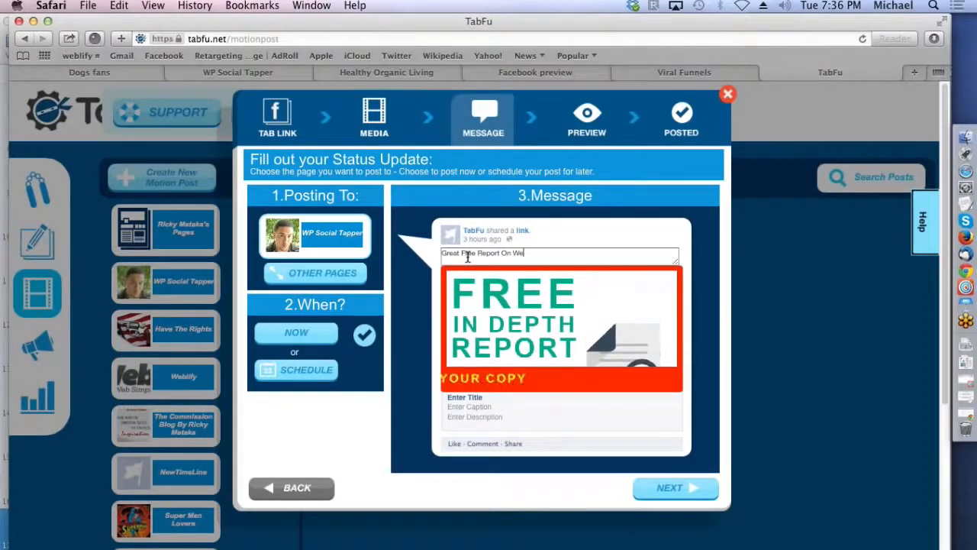
type("ht Loss")
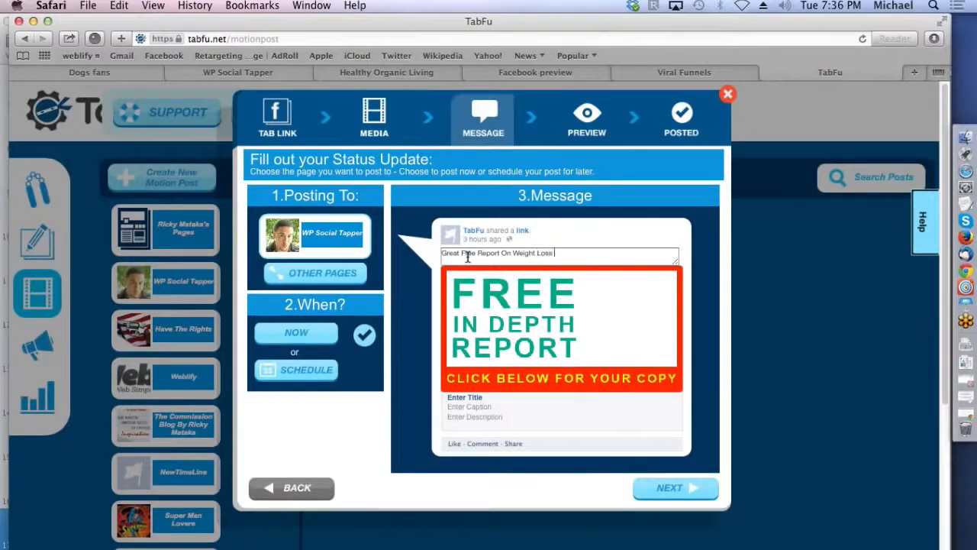
type(" & Health")
Step: Fill in the post's link details with "Title" as title, "caption" as caption and "description" as description
left_click(475, 400)
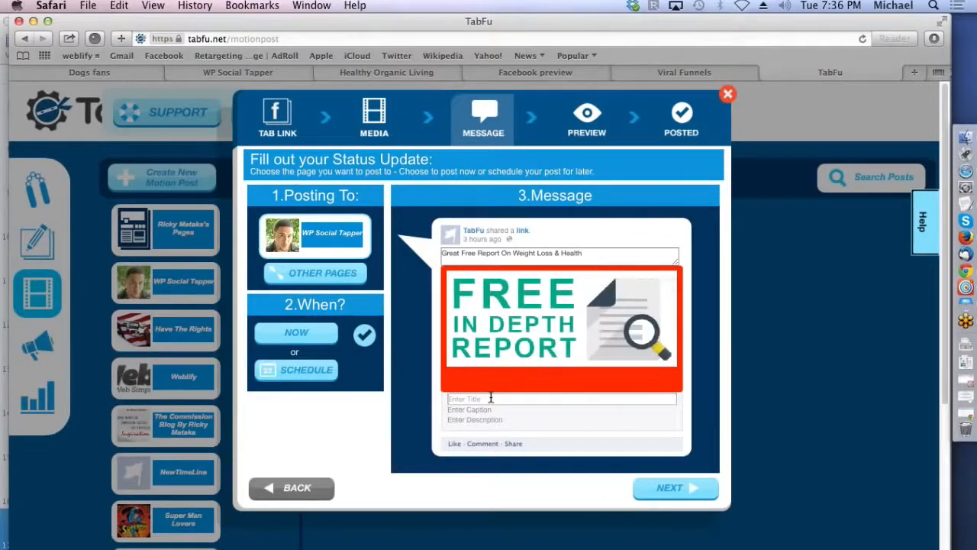
type("Title")
left_click(490, 411)
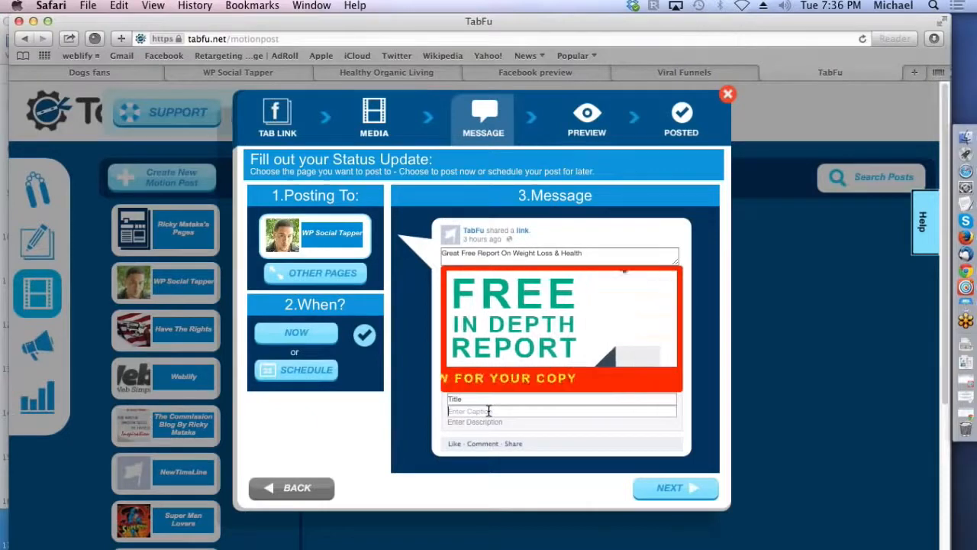
left_click(490, 423)
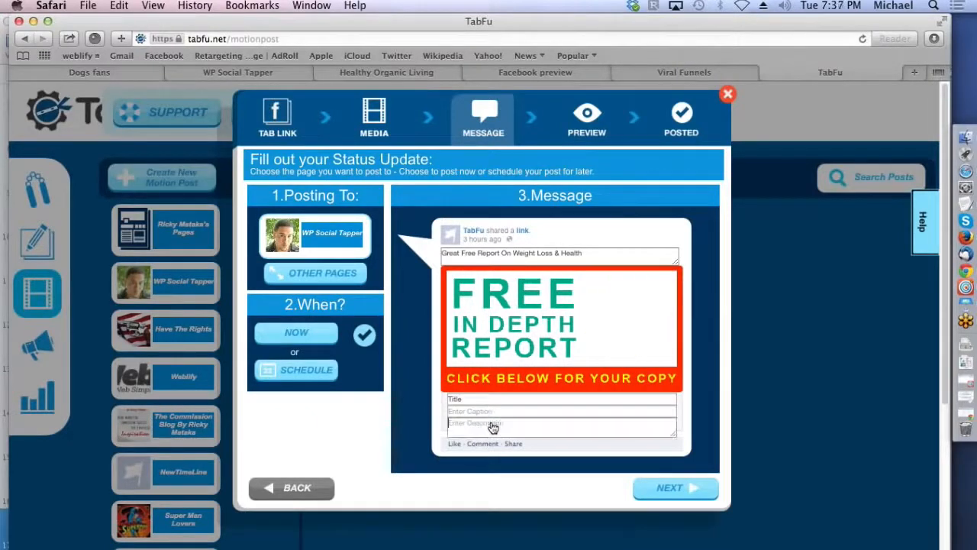
left_click(680, 489)
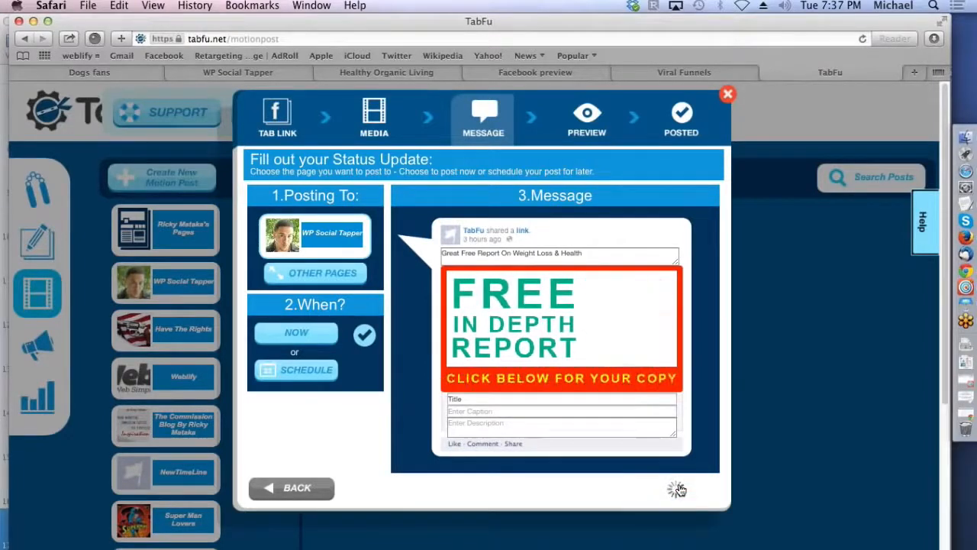
left_click(471, 408)
type("caption")
left_click(473, 426)
type("des")
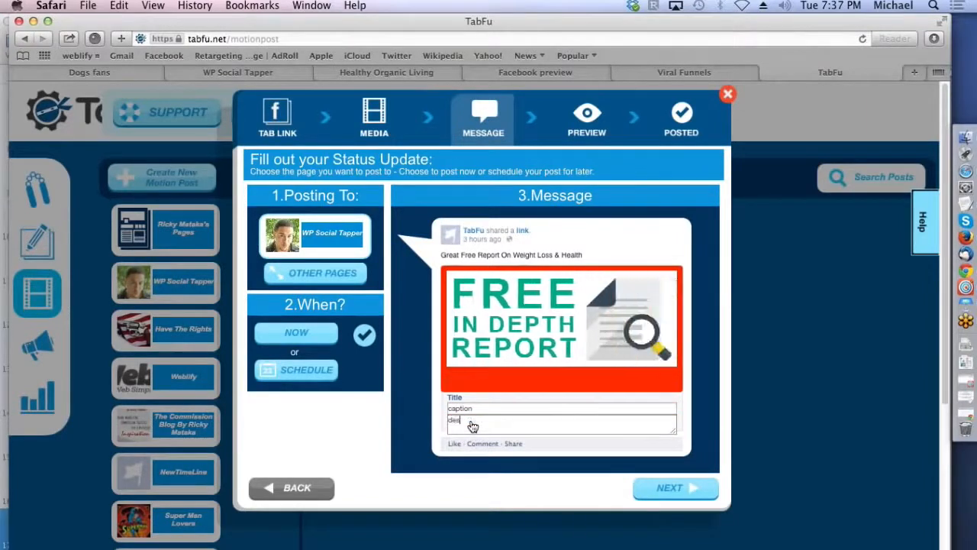
type("cription")
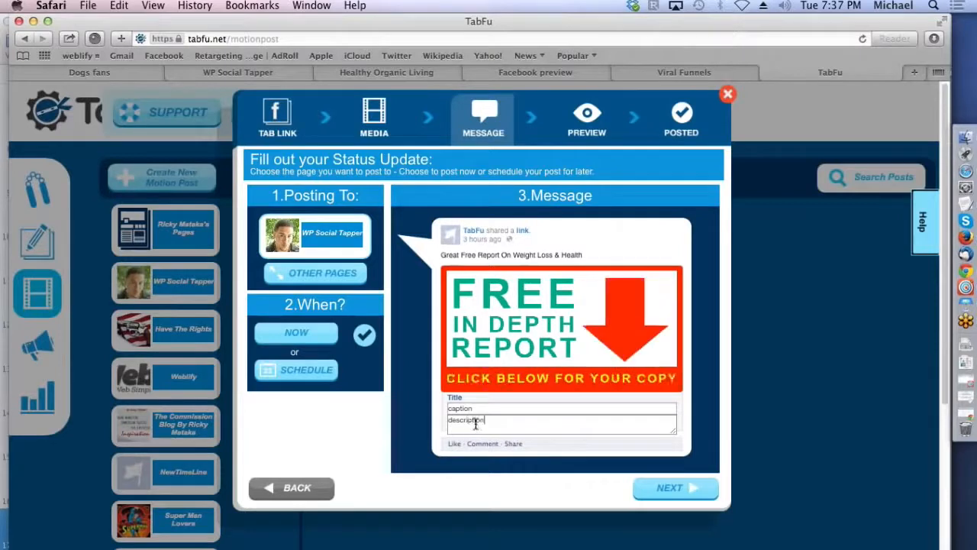
Step: Preview the motion post, then return to its message settings
left_click(651, 487)
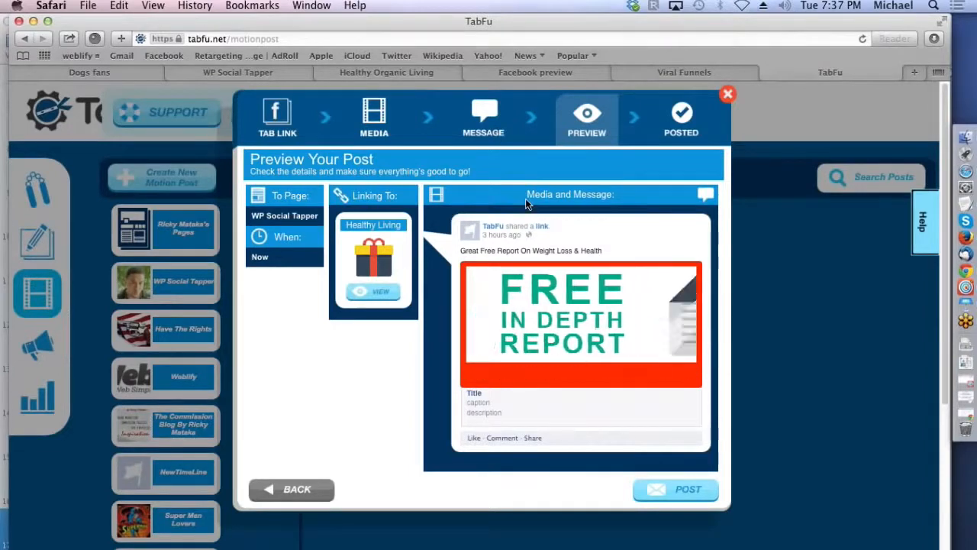
left_click(489, 126)
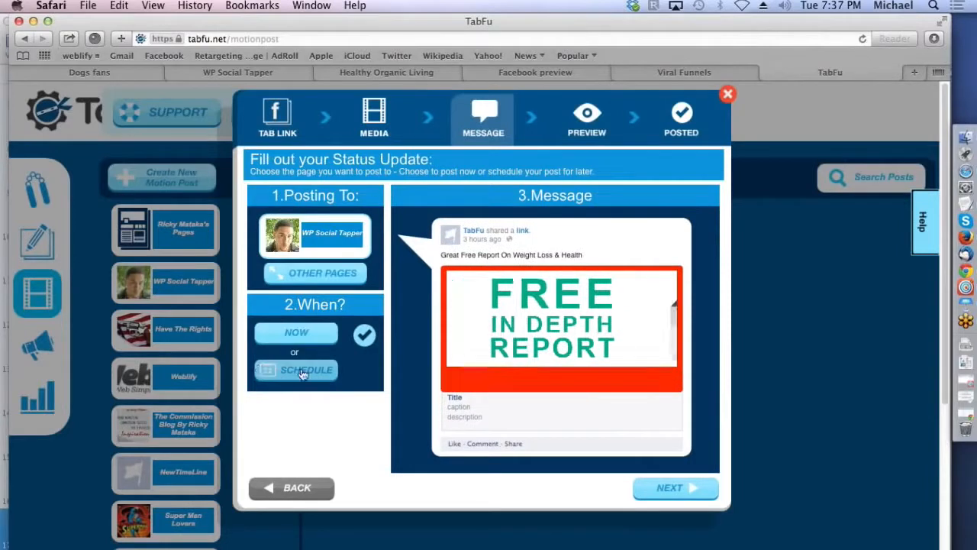
Step: Schedule the motion post for October 2, 2014 at 6:30 instead of posting it immediately
left_click(303, 372)
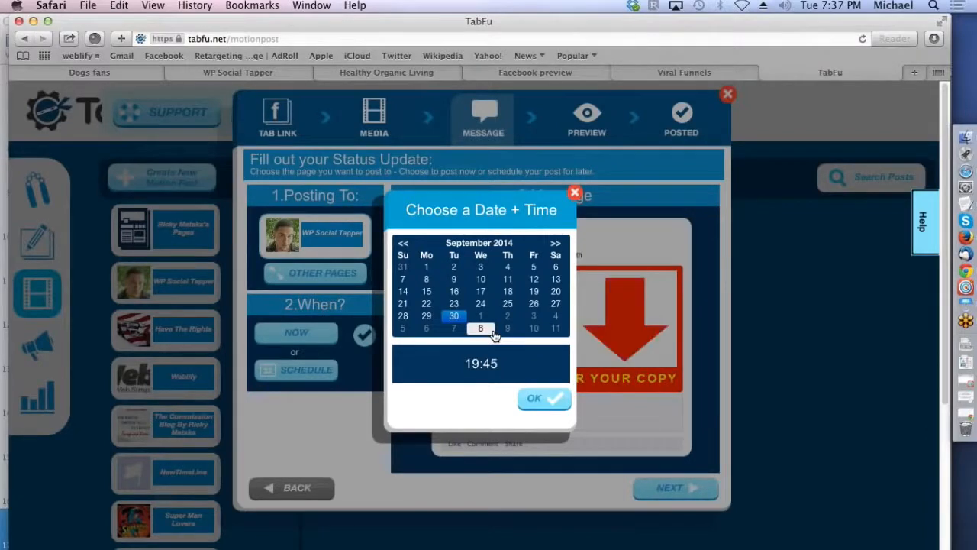
left_click(555, 245)
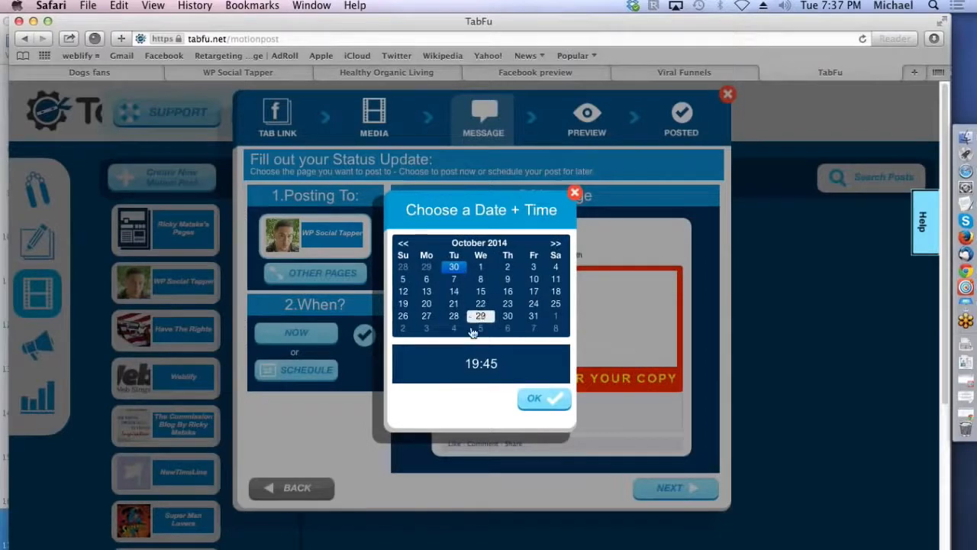
left_click(480, 364)
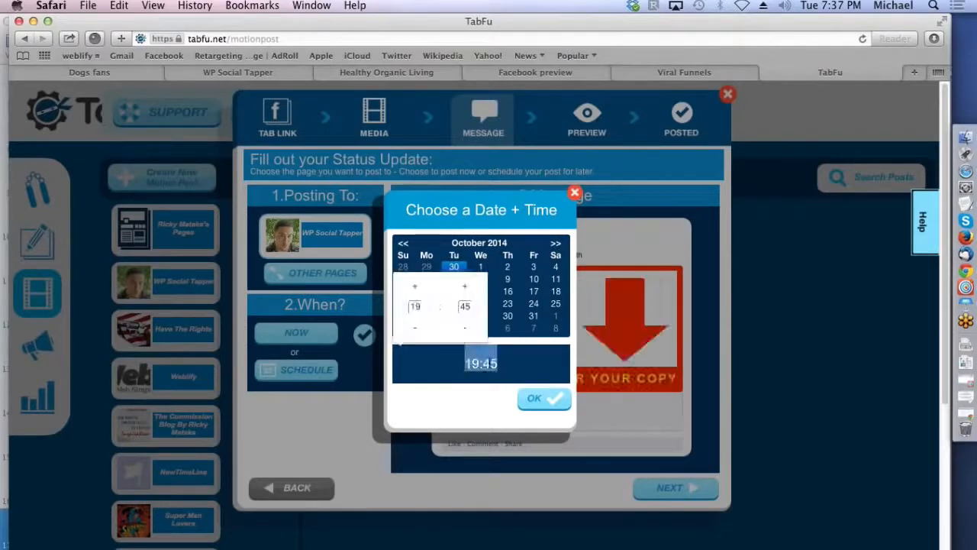
left_click(419, 306)
double_click(413, 306)
type("6")
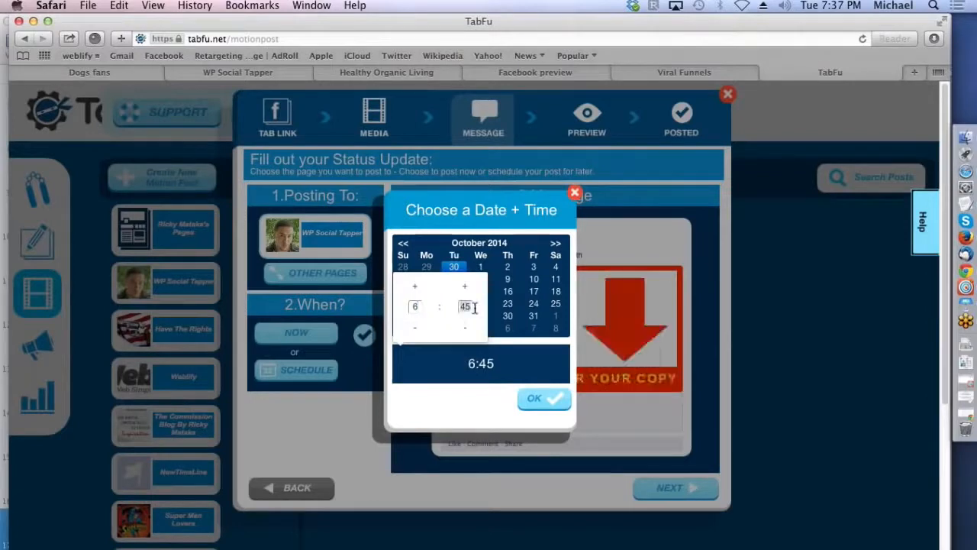
type("30")
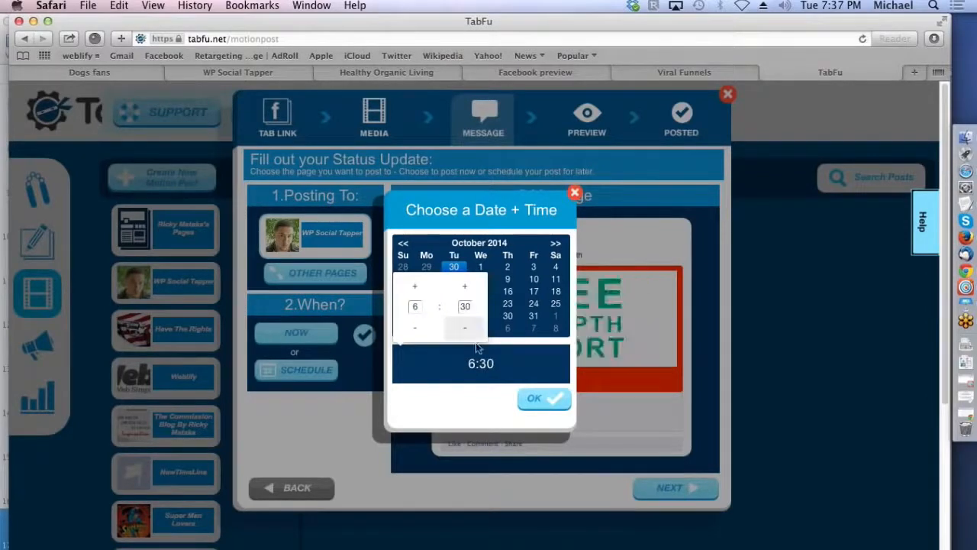
left_click(539, 401)
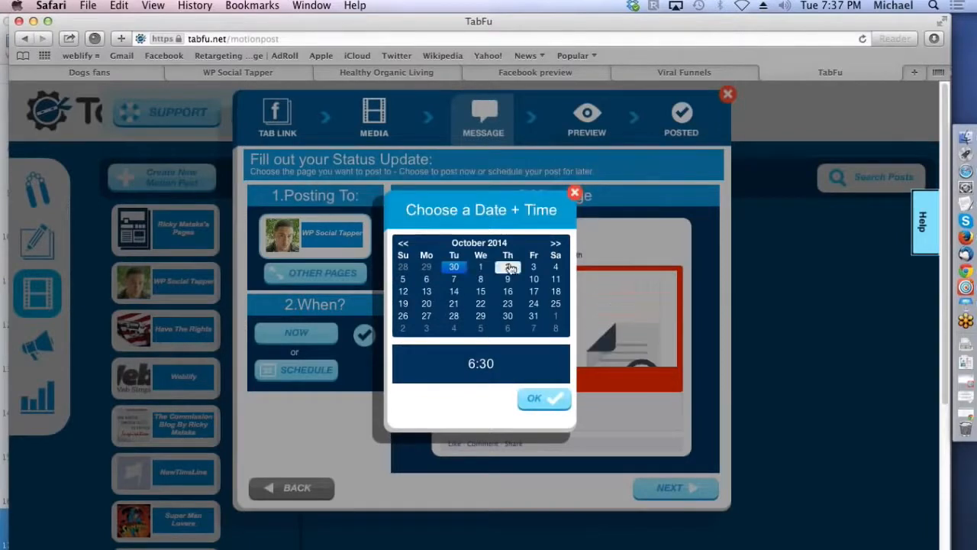
left_click(508, 266)
left_click(529, 397)
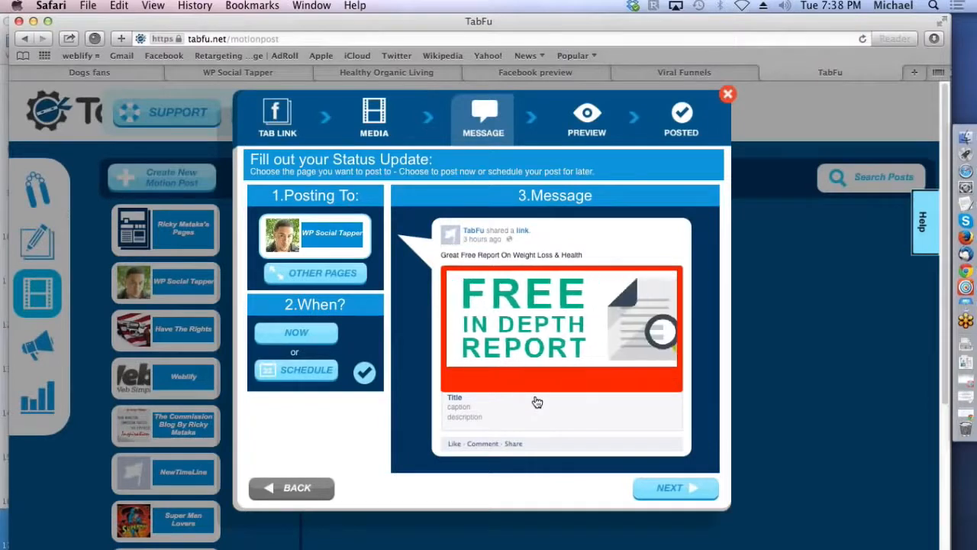
Step: Submit the scheduled motion post and close the post wizard
left_click(657, 493)
left_click(670, 492)
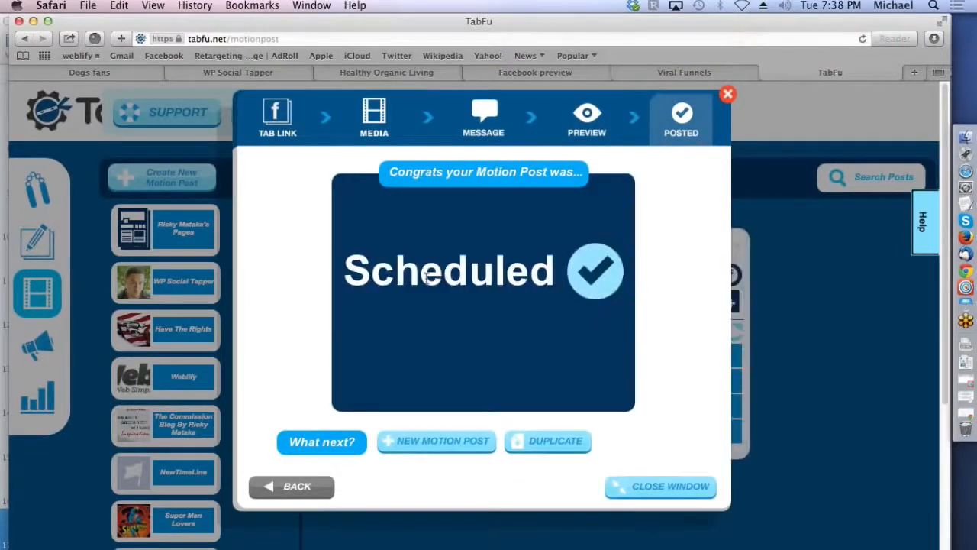
left_click(728, 95)
left_click(728, 97)
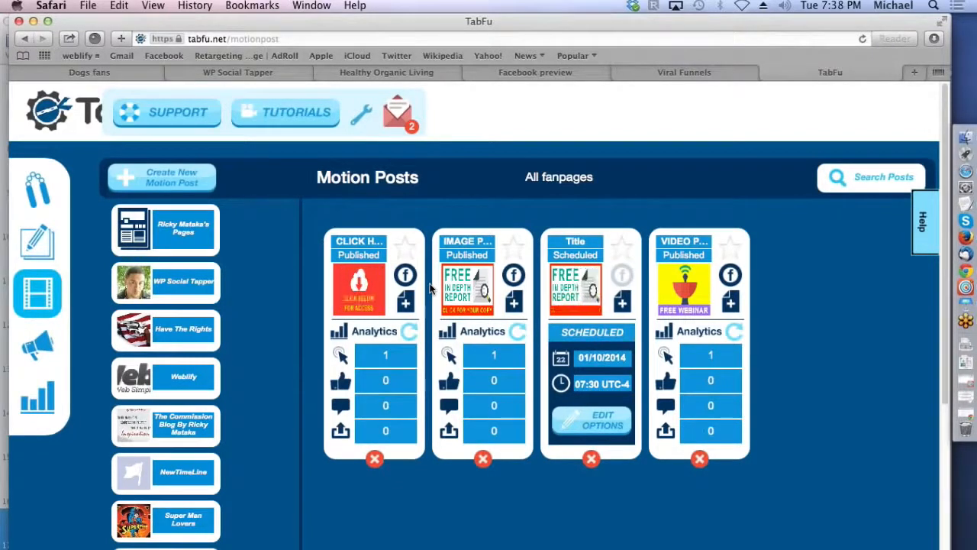
Step: Create a new Facebook ad and open the "Link Ad 1" template for editing
left_click(40, 350)
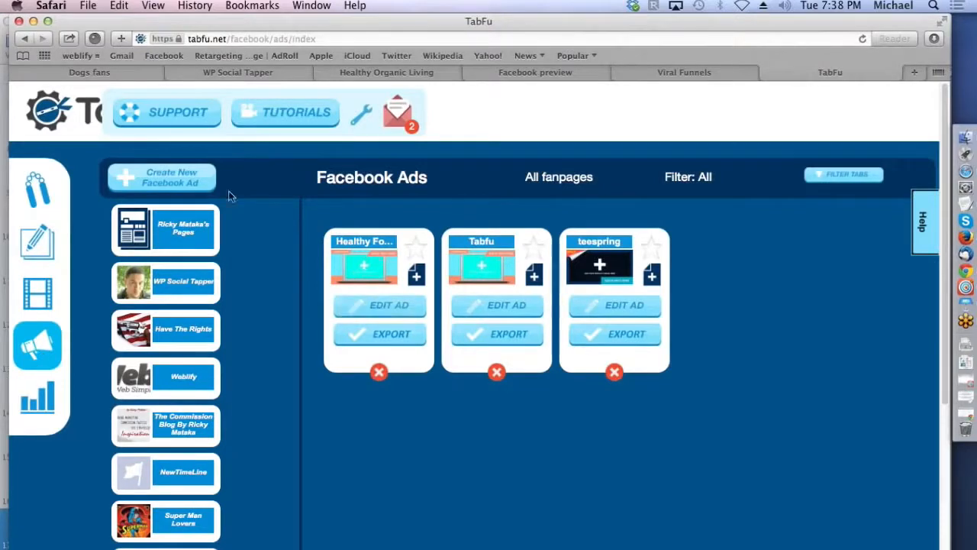
left_click(187, 184)
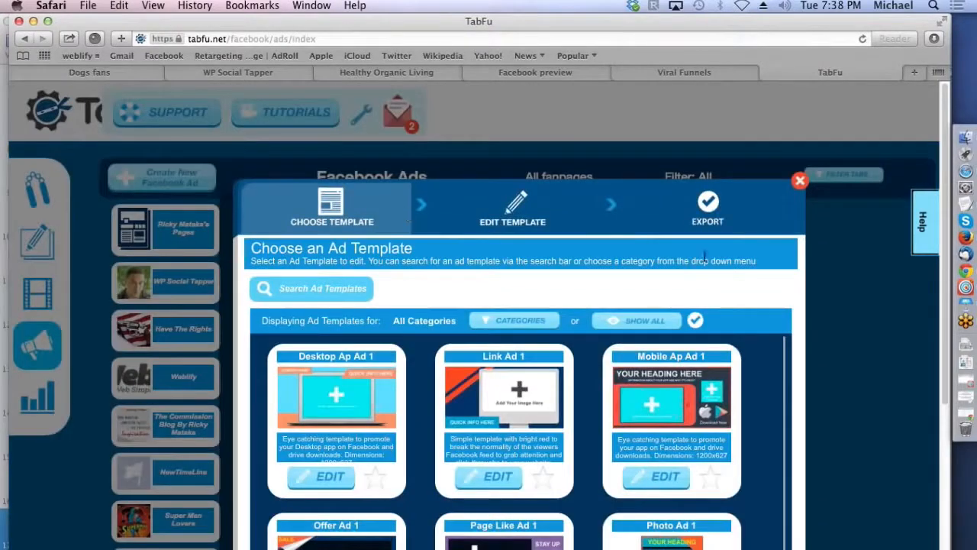
left_click_drag(945, 213, 942, 326)
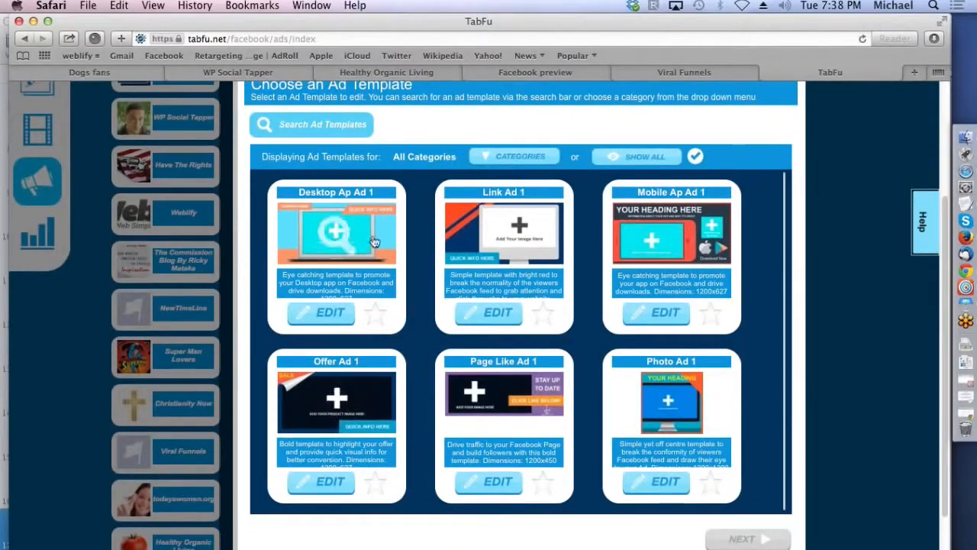
left_click(513, 240)
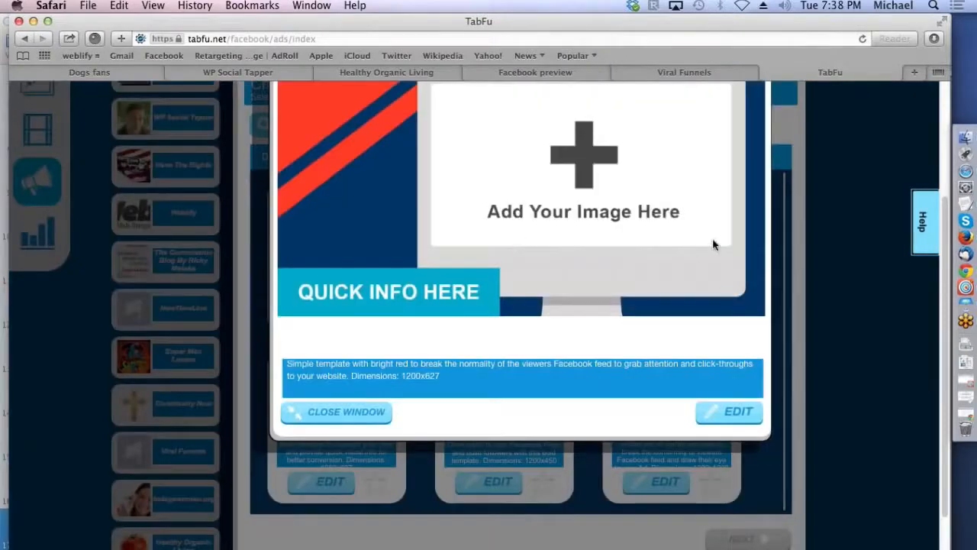
scroll(686, 242, "up", 3)
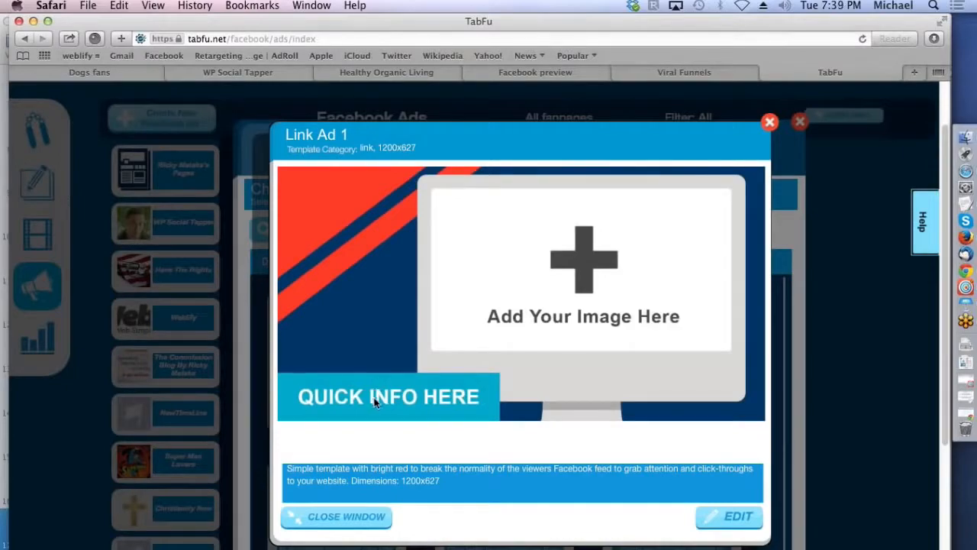
left_click(739, 518)
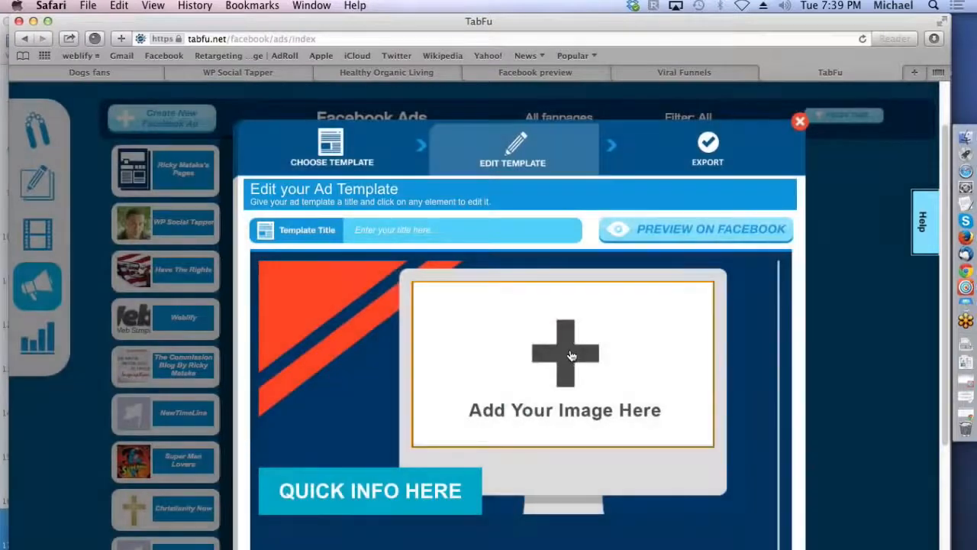
Step: Fill the ad's monitor image placeholder with "TF product shot.png"
left_click(570, 361)
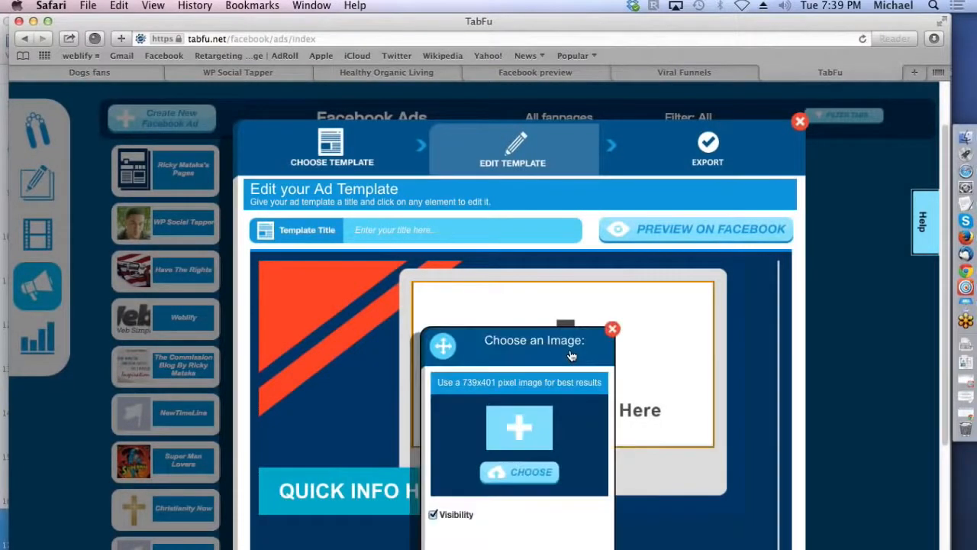
left_click(529, 472)
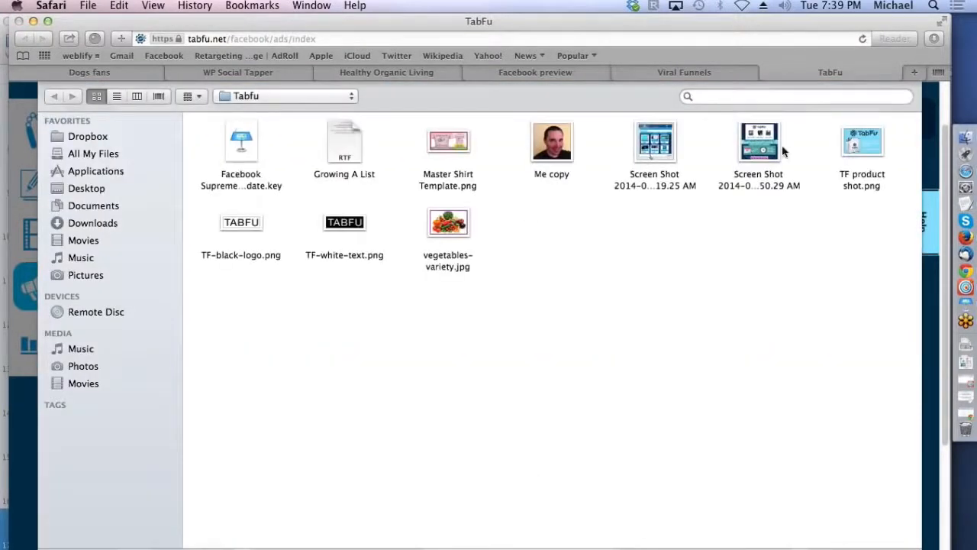
double_click(857, 145)
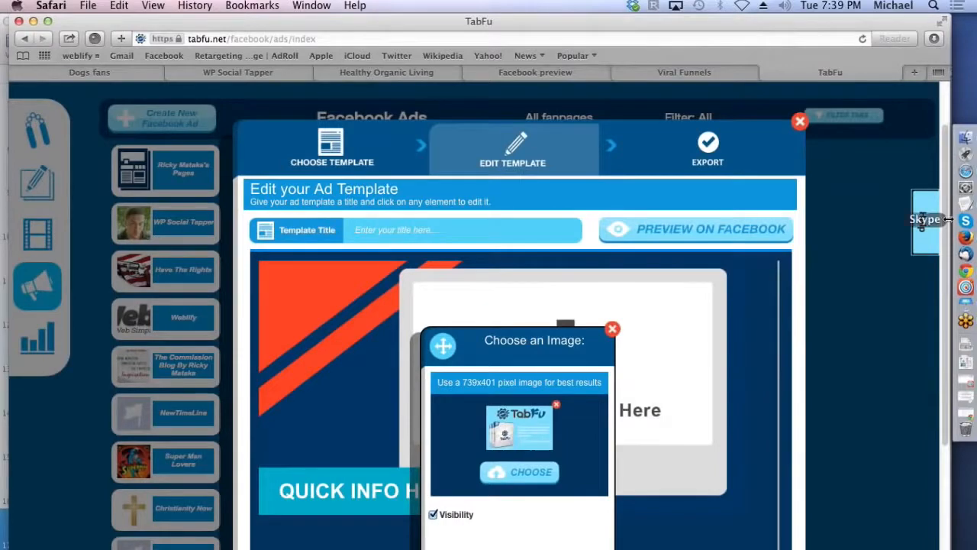
scroll(687, 397, "down", 3)
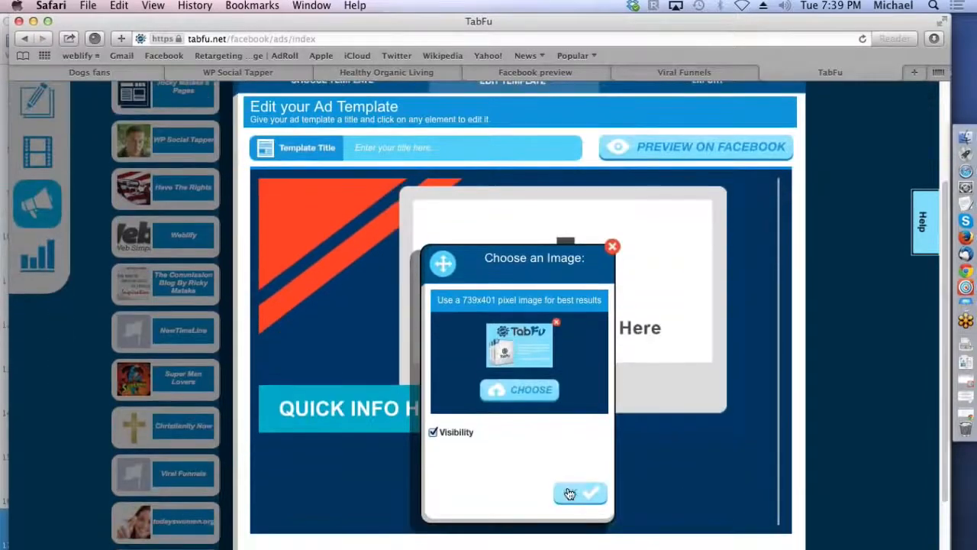
left_click(569, 491)
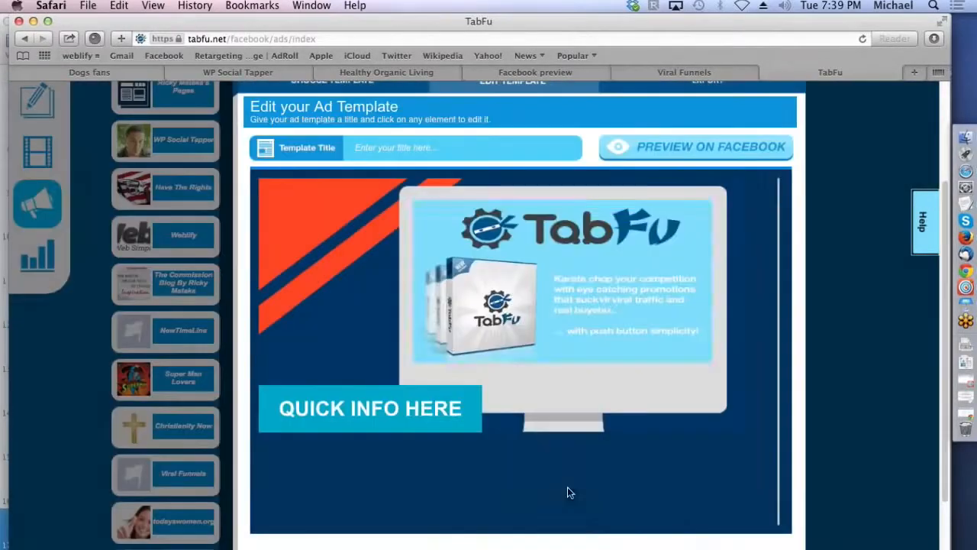
Step: Replace the ad's "QUICK INFO HERE" label text with "Special"
left_click(378, 421)
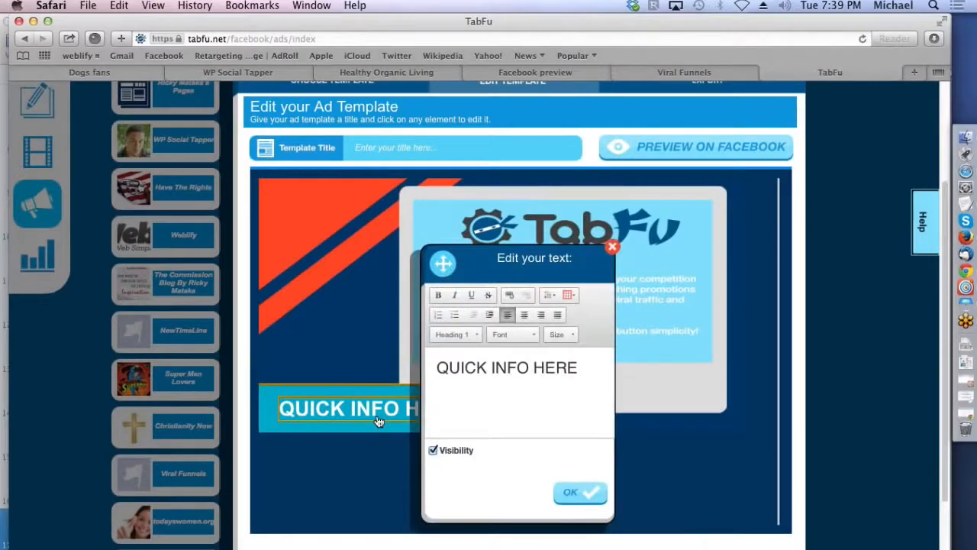
left_click_drag(584, 367, 398, 366)
type("Specia")
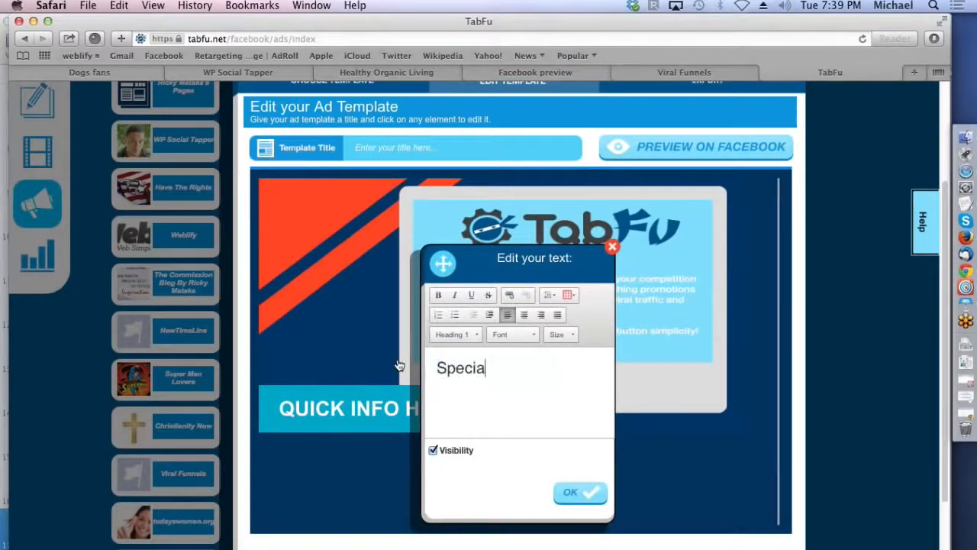
type("l")
left_click(574, 493)
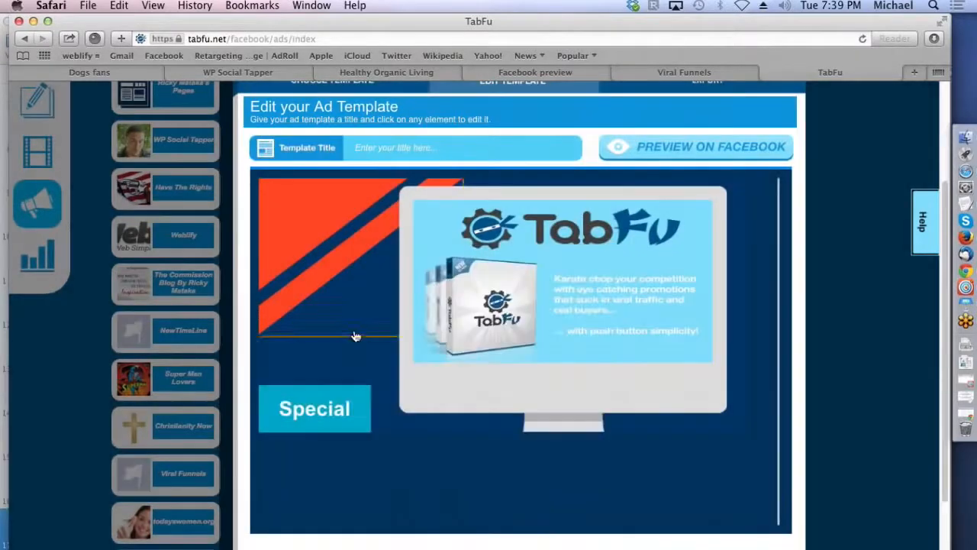
Step: Change the ad's background color to dark green
left_click(339, 365)
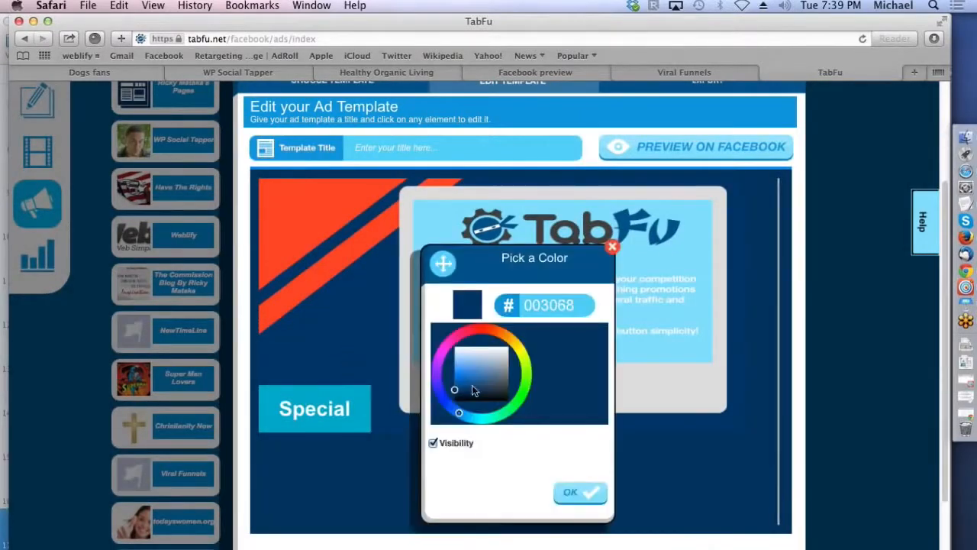
mouse_move(458, 414)
left_mouse_down()
mouse_move(516, 406)
mouse_move(525, 388)
mouse_move(508, 385)
left_mouse_up()
left_click(575, 495)
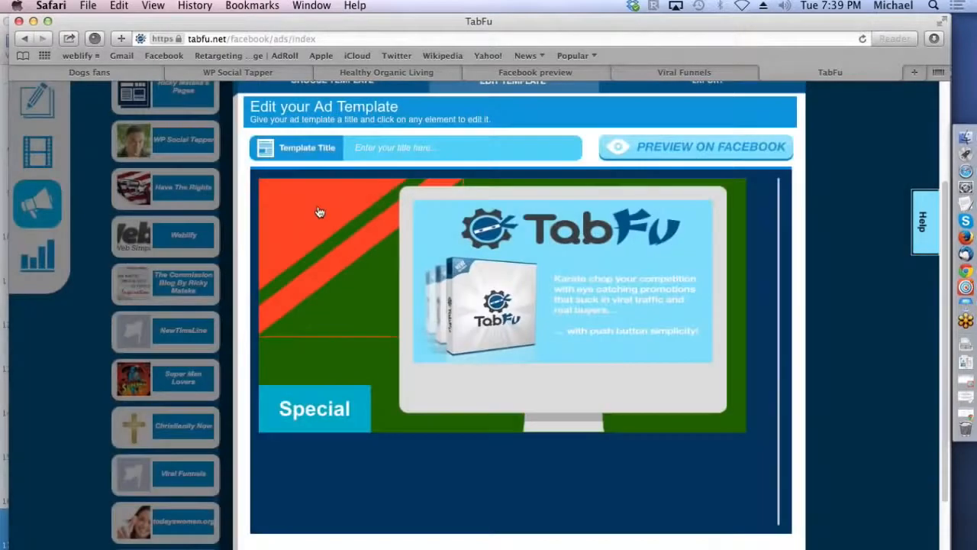
left_click(317, 207)
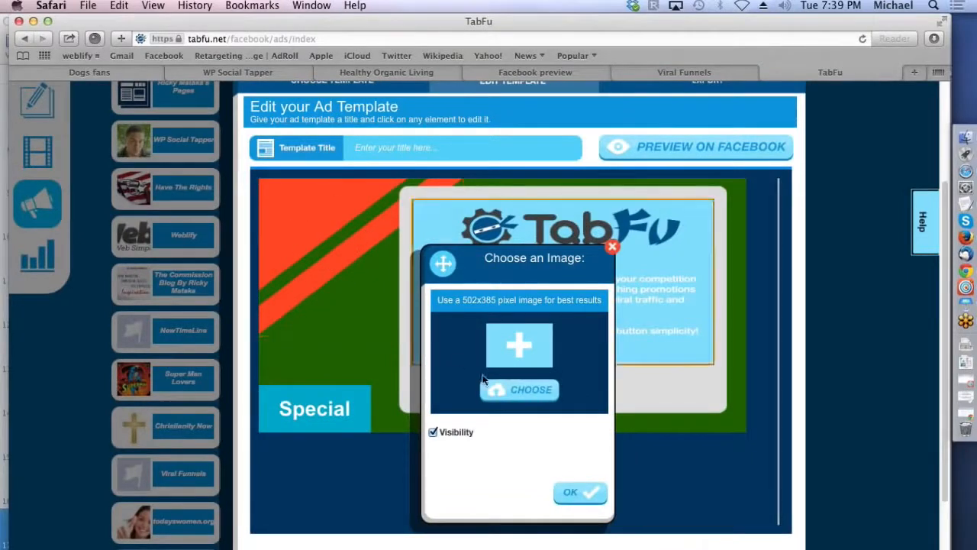
left_click(524, 391)
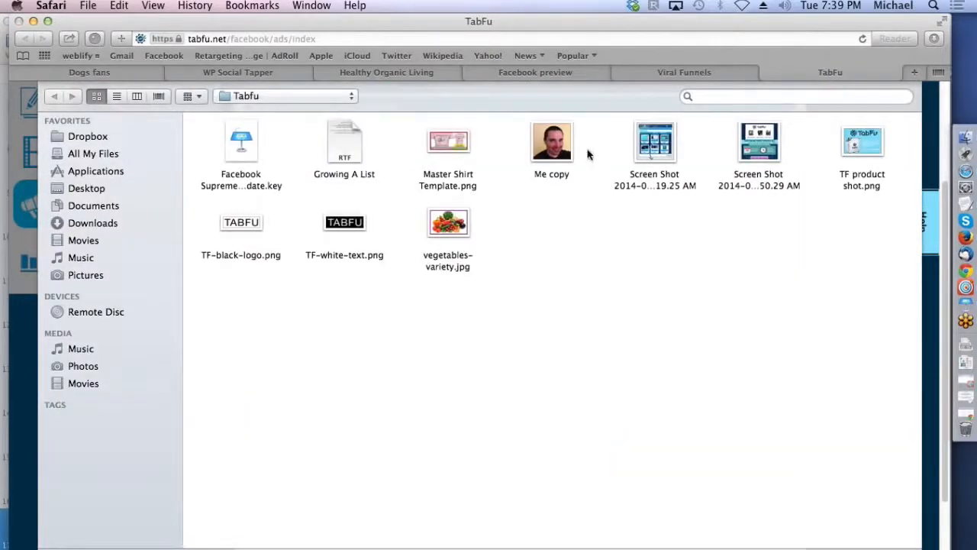
double_click(238, 222)
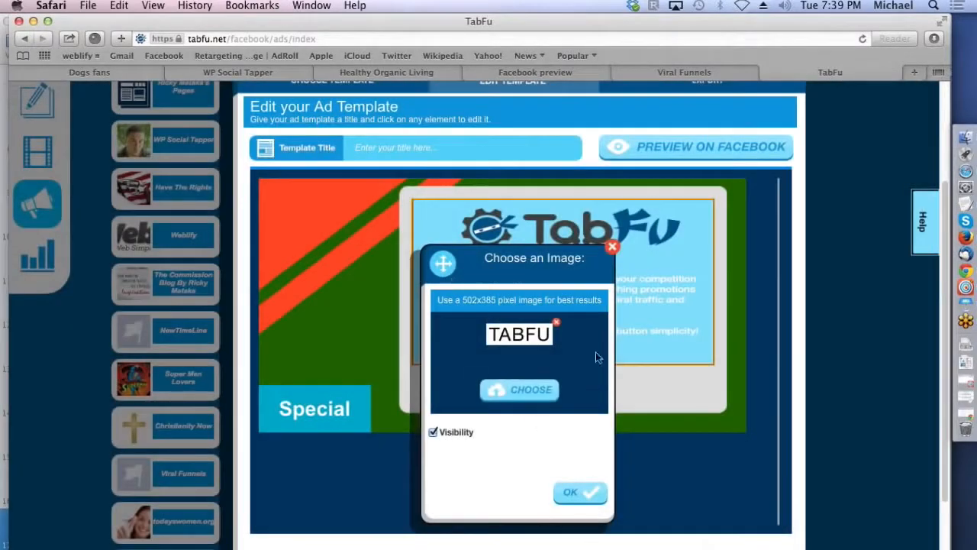
left_click(613, 248)
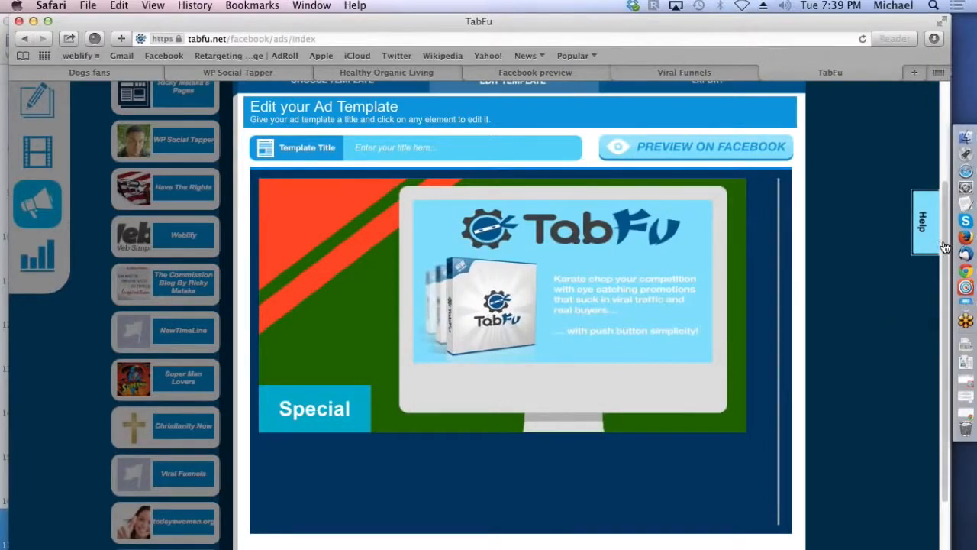
Step: Leave the ad editor and save the ad template with the title "sample"
scroll(917, 229, "up", 3)
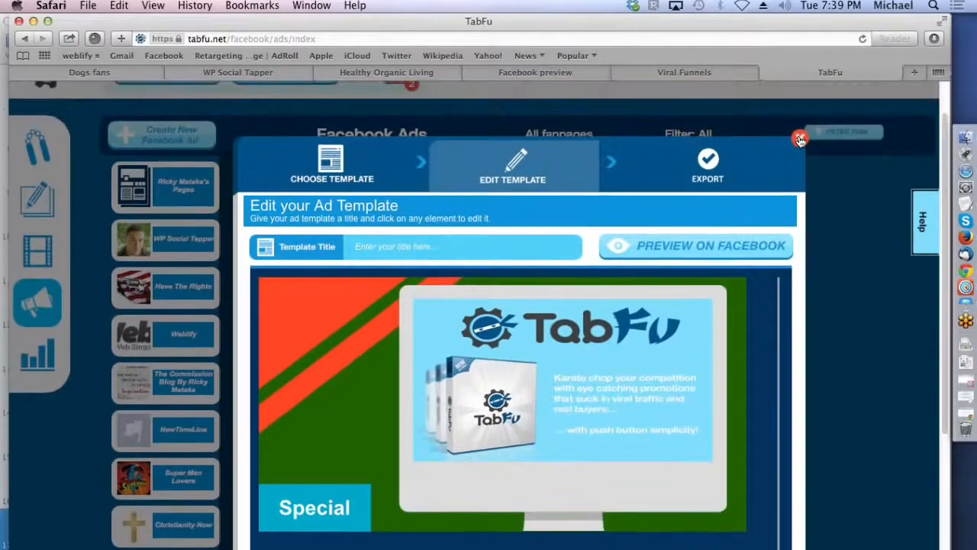
left_click(800, 139)
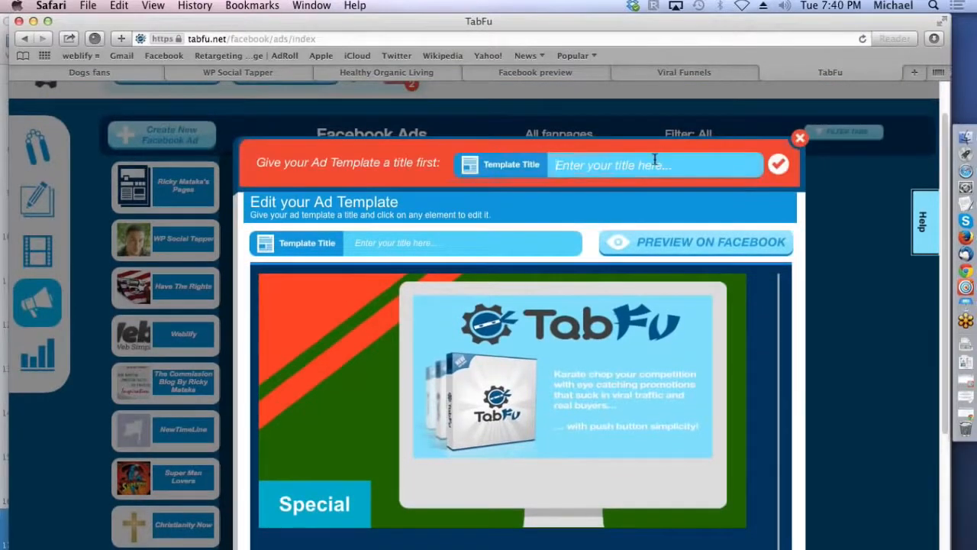
type("sample")
left_click(777, 165)
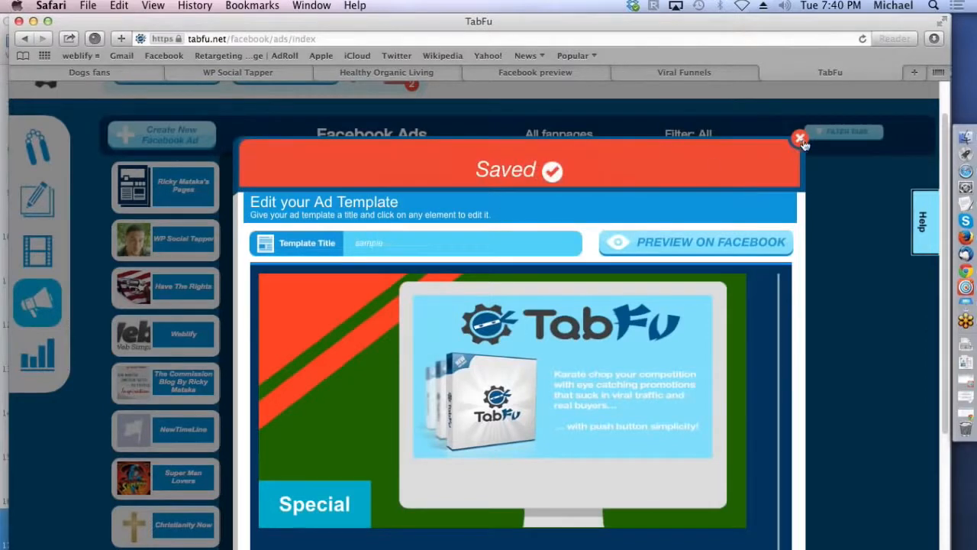
Step: Close the ad editor and delete the "sample" ad from the Facebook Ads list
left_click(799, 139)
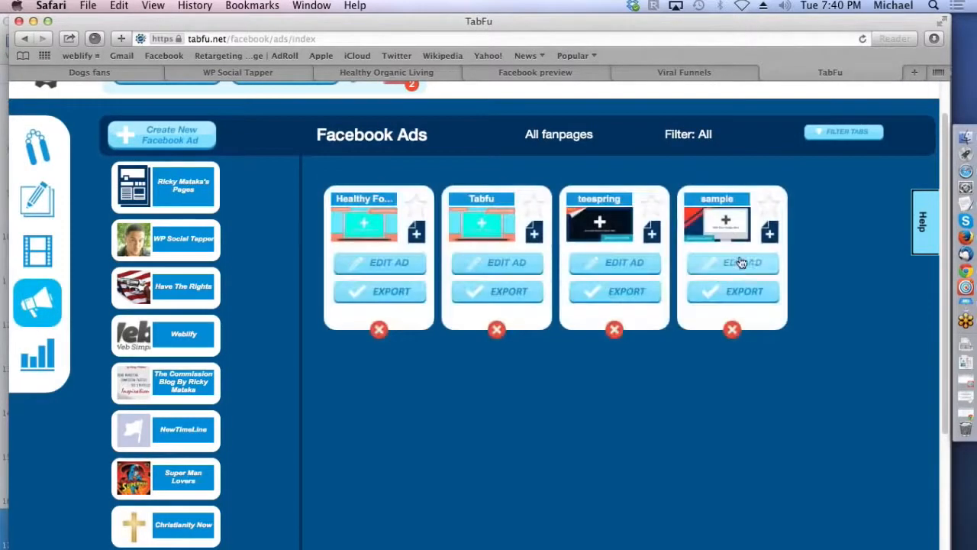
left_click(732, 330)
left_click(731, 253)
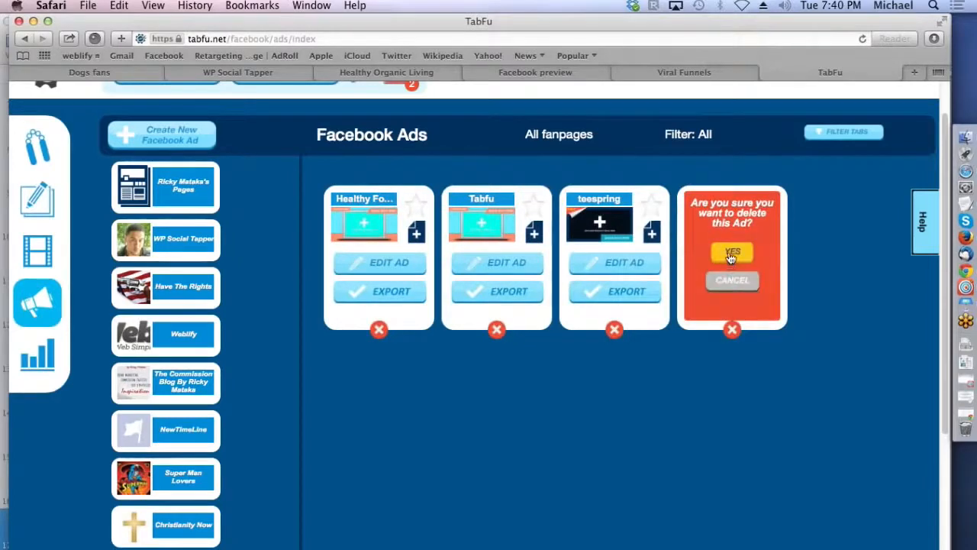
Step: Open the "teespring" ad for editing and check its "Special" corner text without changing it
left_click(624, 268)
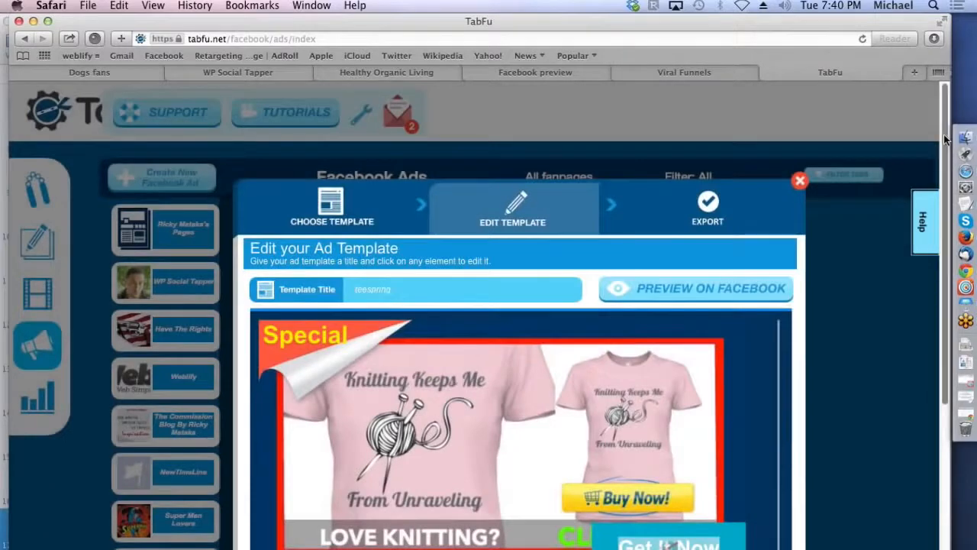
left_click_drag(946, 138, 940, 261)
left_click(310, 159)
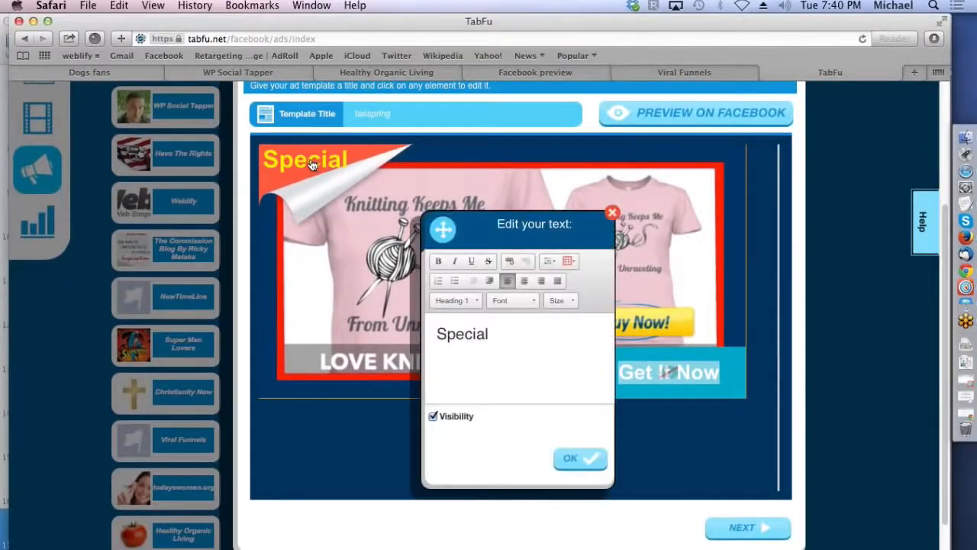
left_click(575, 459)
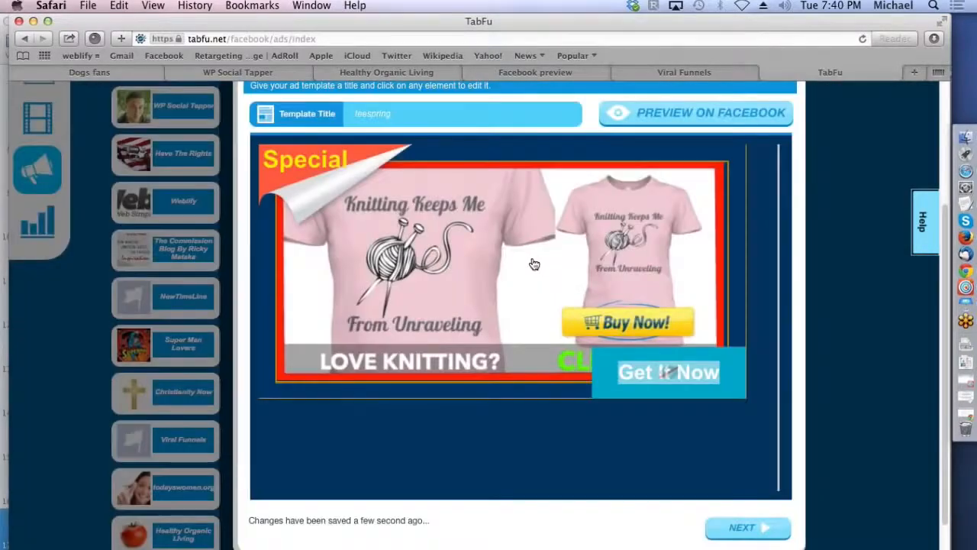
Step: Look at the image options for the ad's shirt picture and keep the current image
left_click(532, 264)
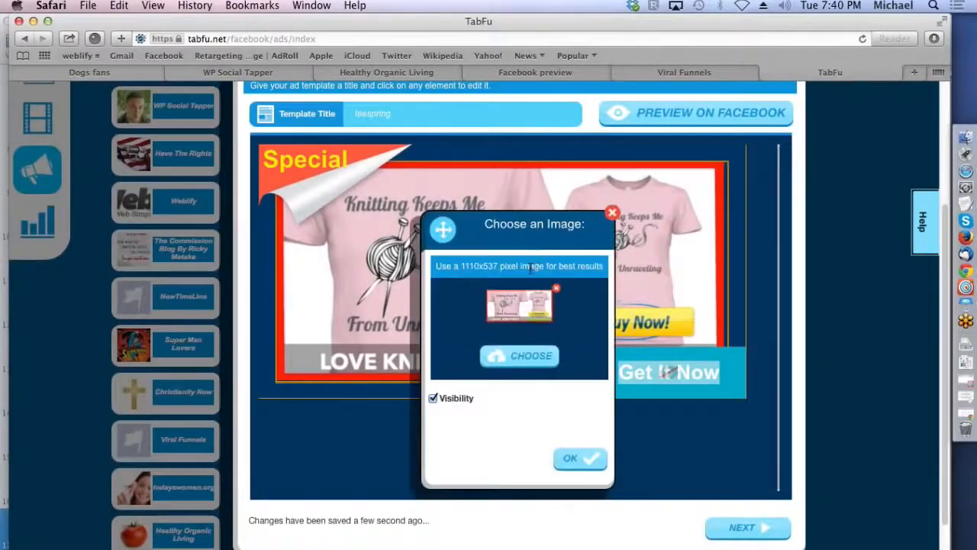
left_click(525, 356)
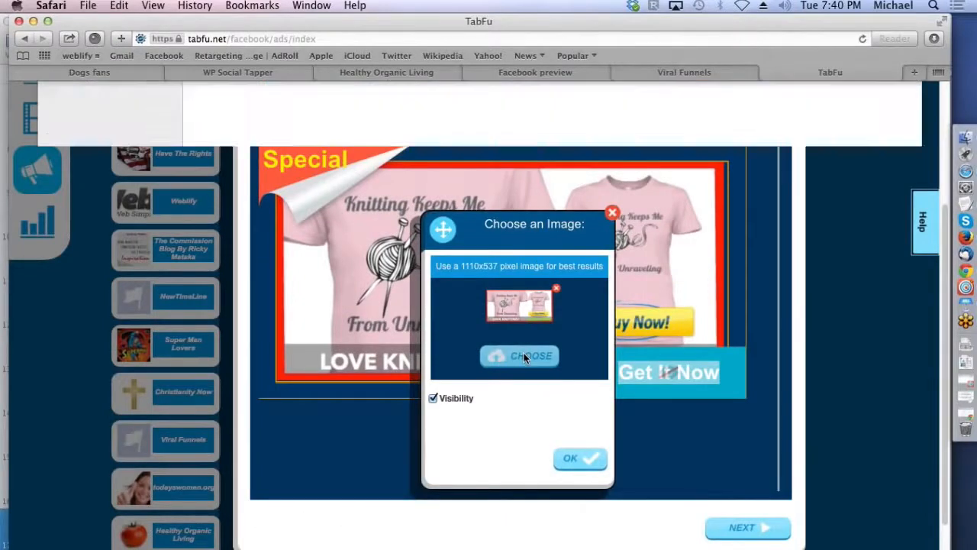
double_click(449, 146)
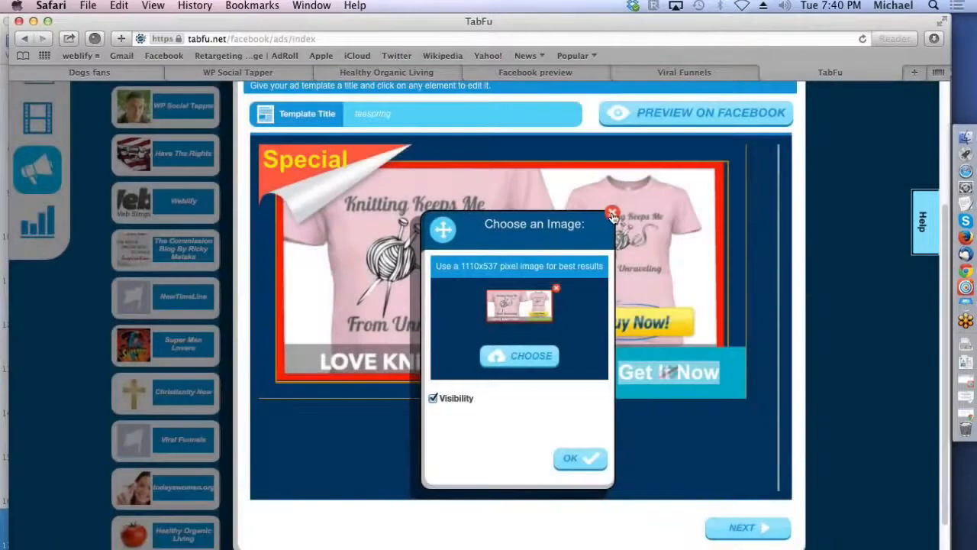
left_click(578, 458)
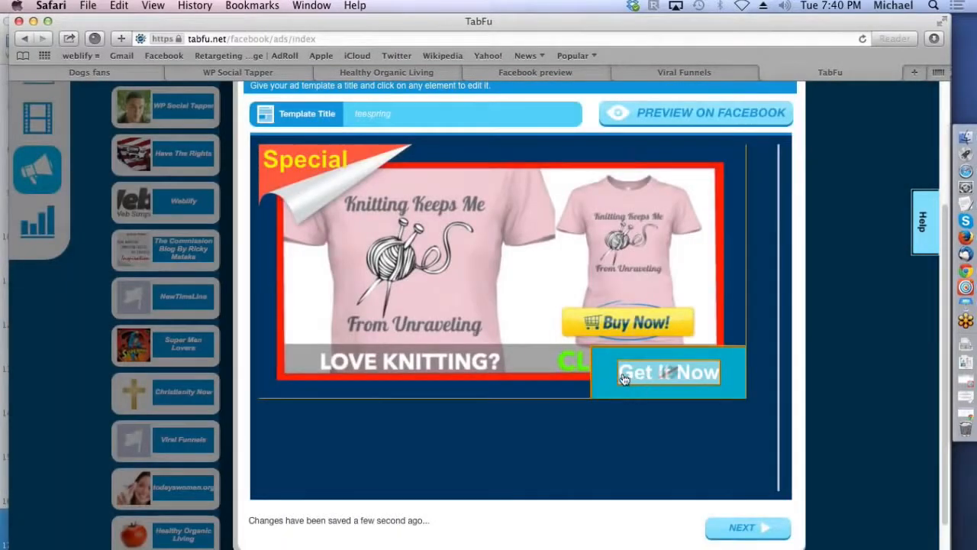
Step: Hide the blue "Get It Now" label box in the ad by turning off its visibility
left_click(611, 377)
left_click(433, 409)
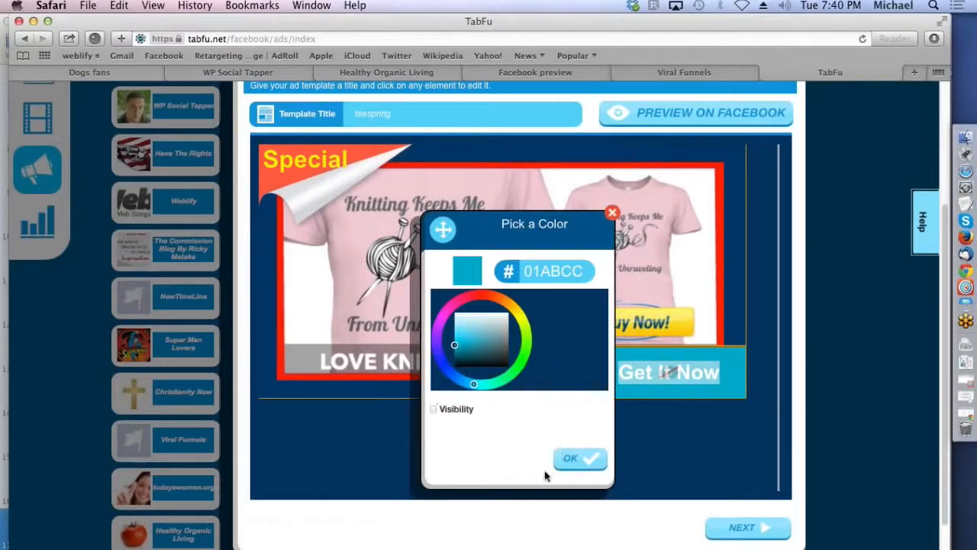
left_click(572, 462)
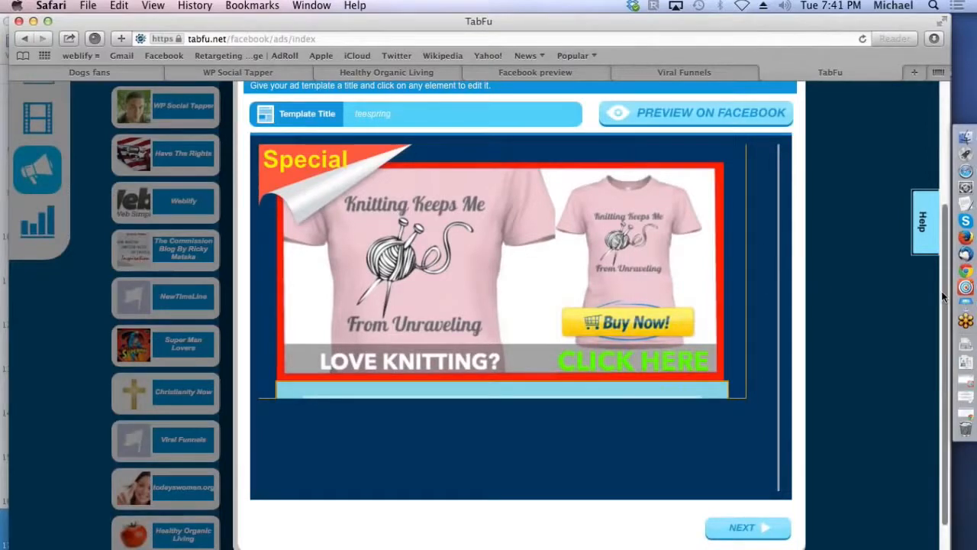
Step: Export the finished "teespring" ad as an image, then close the exported image and the export confirmation
scroll(939, 275, "up", 3)
scroll(938, 264, "down", 4)
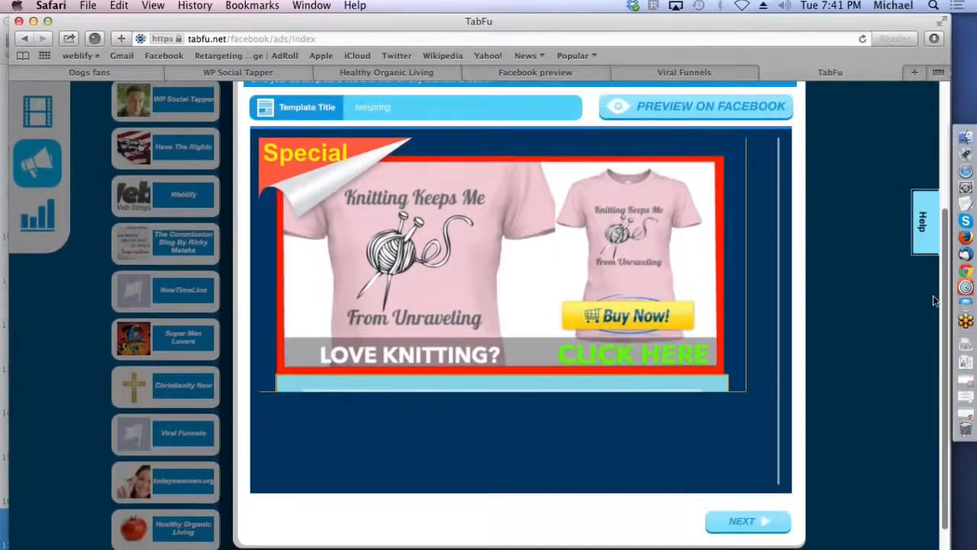
left_click(741, 519)
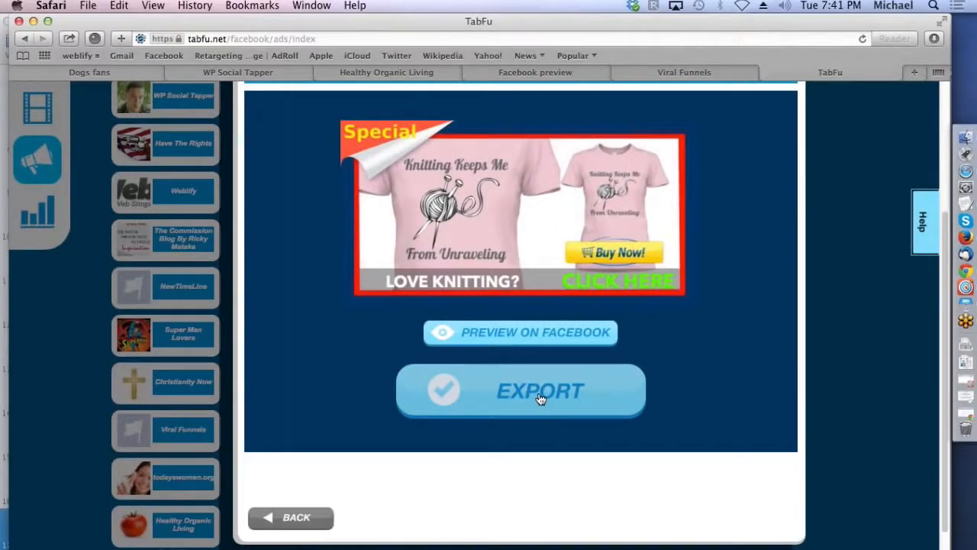
left_click(540, 395)
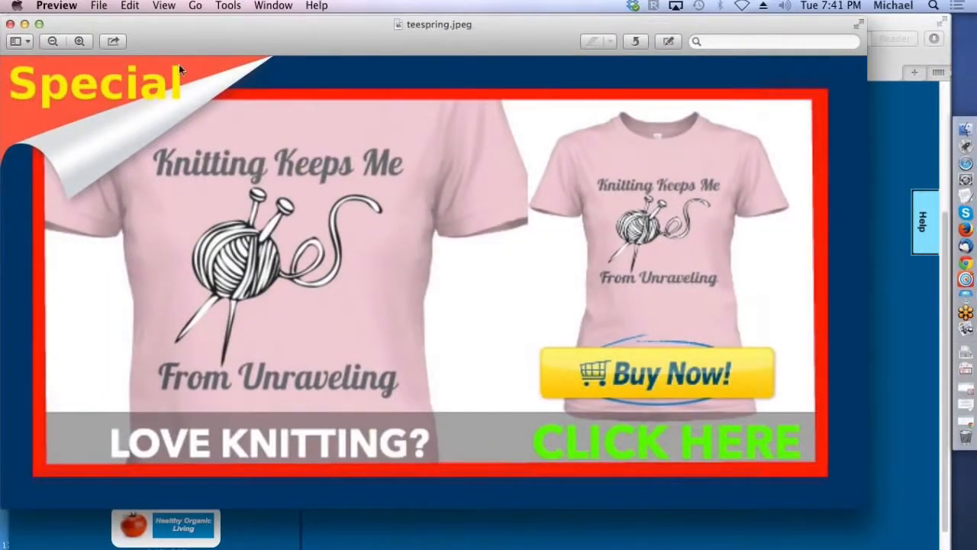
left_click(9, 25)
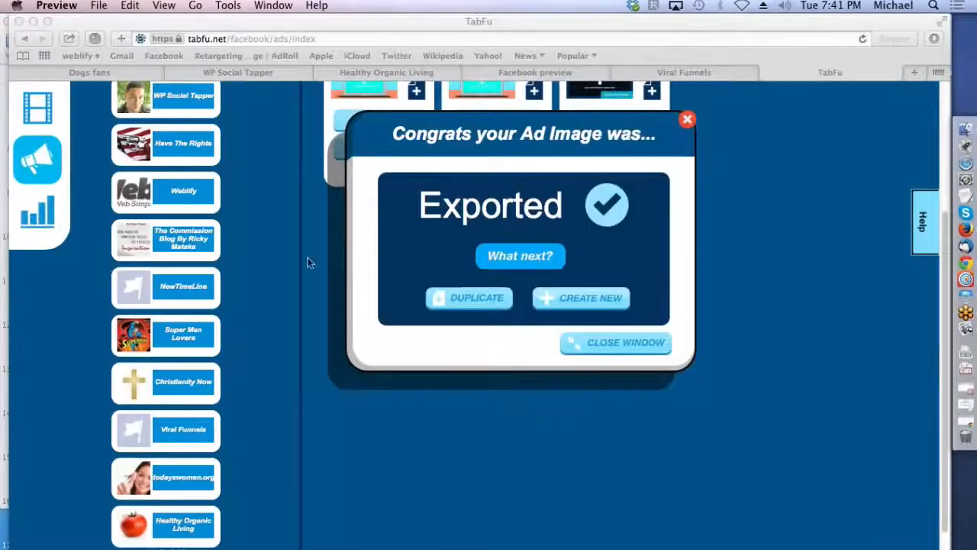
left_click(688, 121)
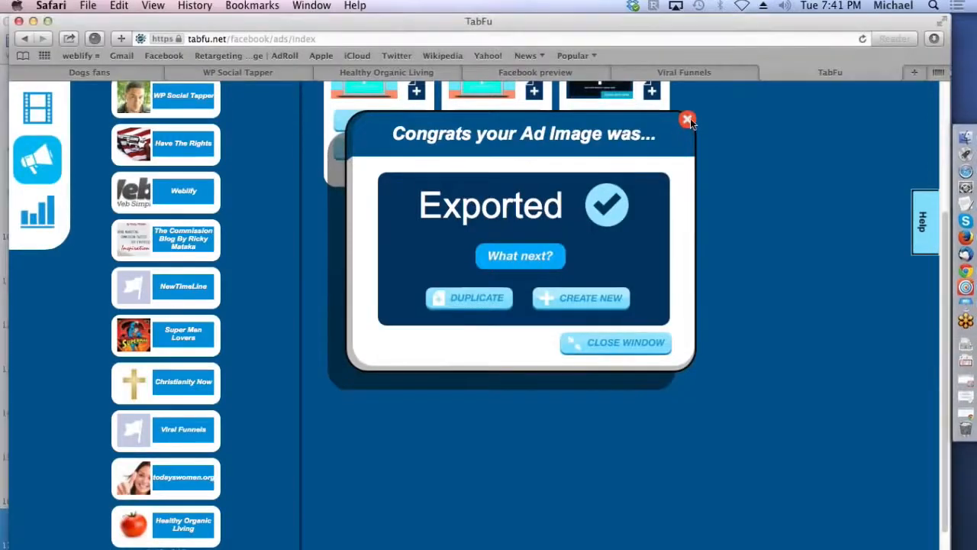
left_click(688, 121)
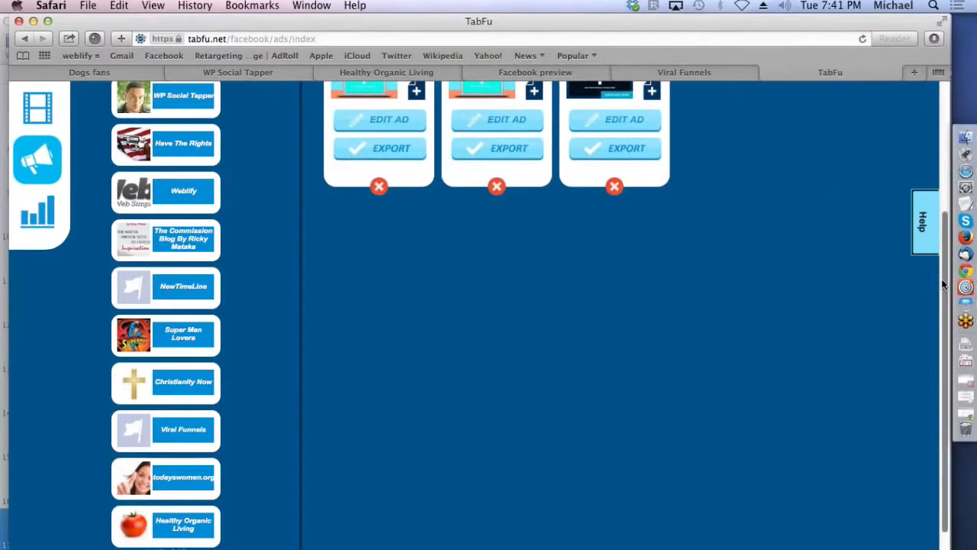
Step: Review the Analytics page and the per-tab statistics and email export option in the Facebook Tabs list
scroll(118, 368, "up", 5)
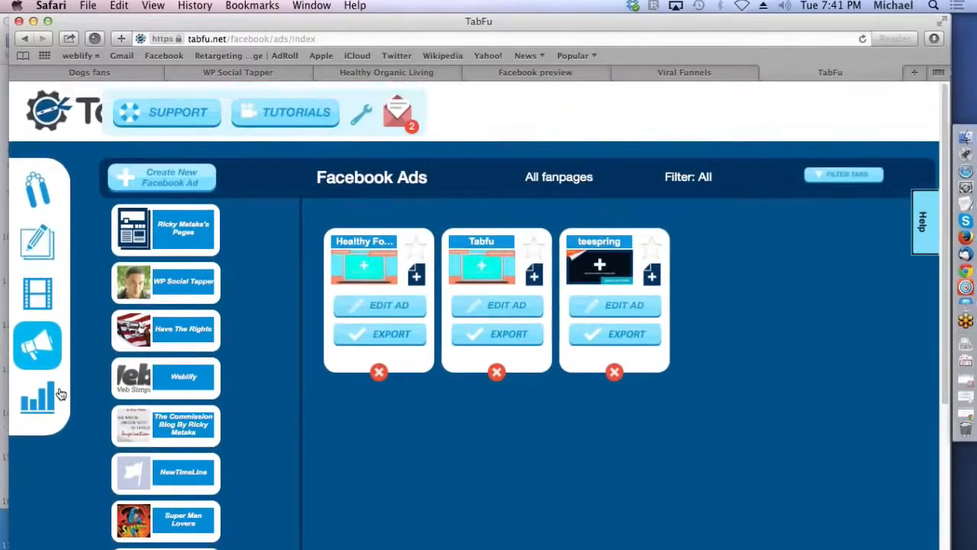
left_click(38, 400)
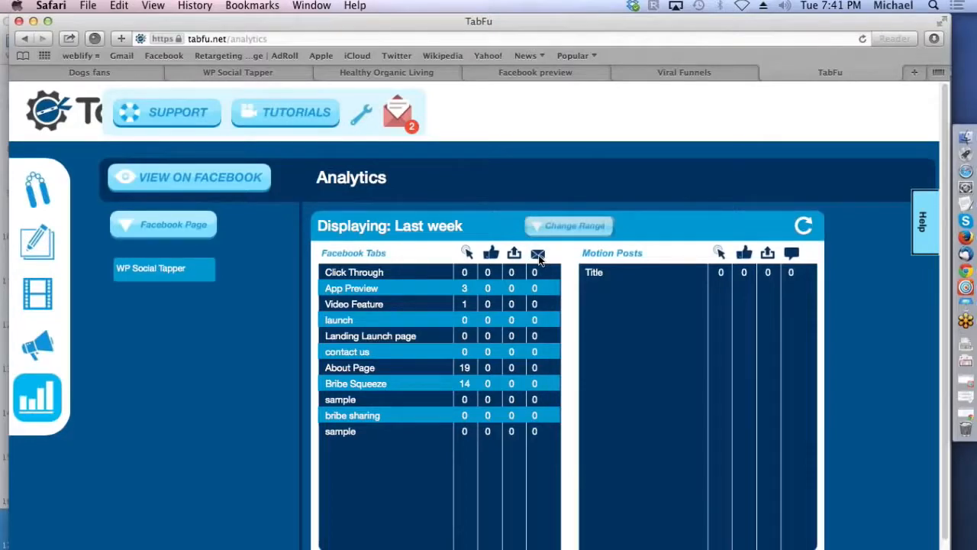
left_click(38, 252)
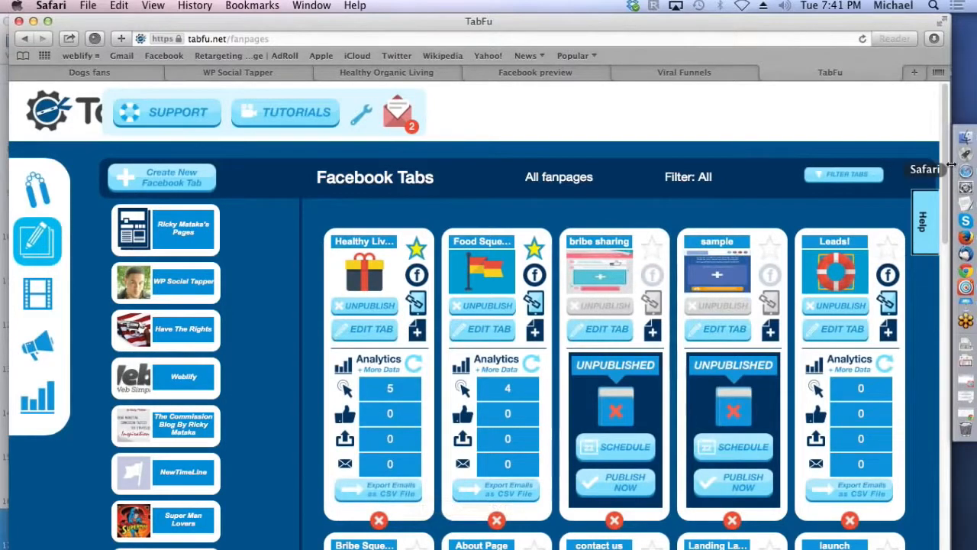
left_click_drag(945, 141, 944, 185)
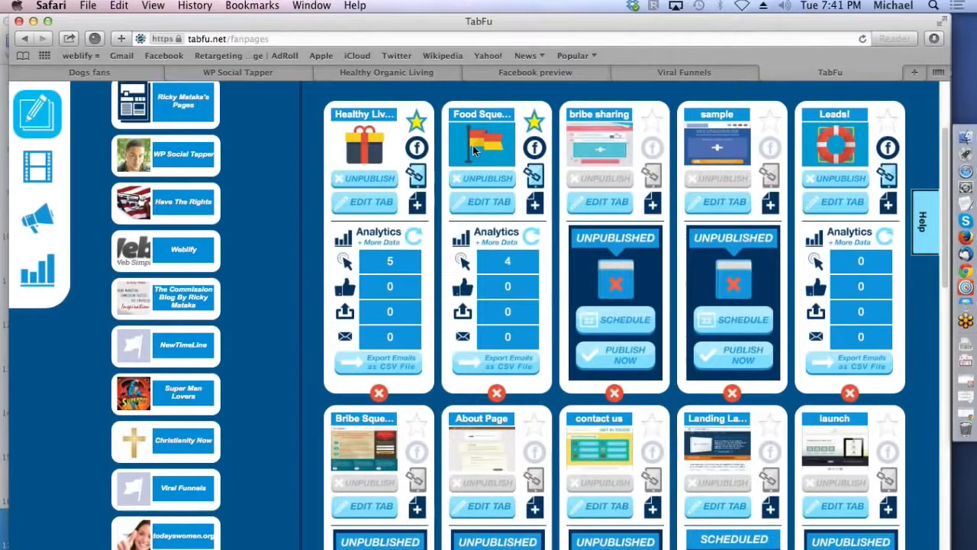
left_click(389, 367)
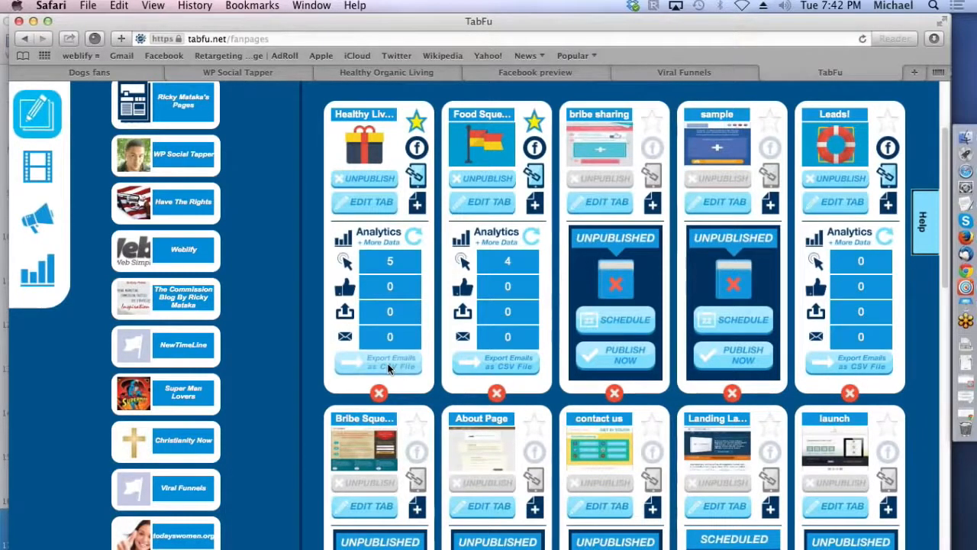
Step: Switch to Chrome and review the audience, behaviors and connections settings of the Facebook ad being created
left_click(968, 273)
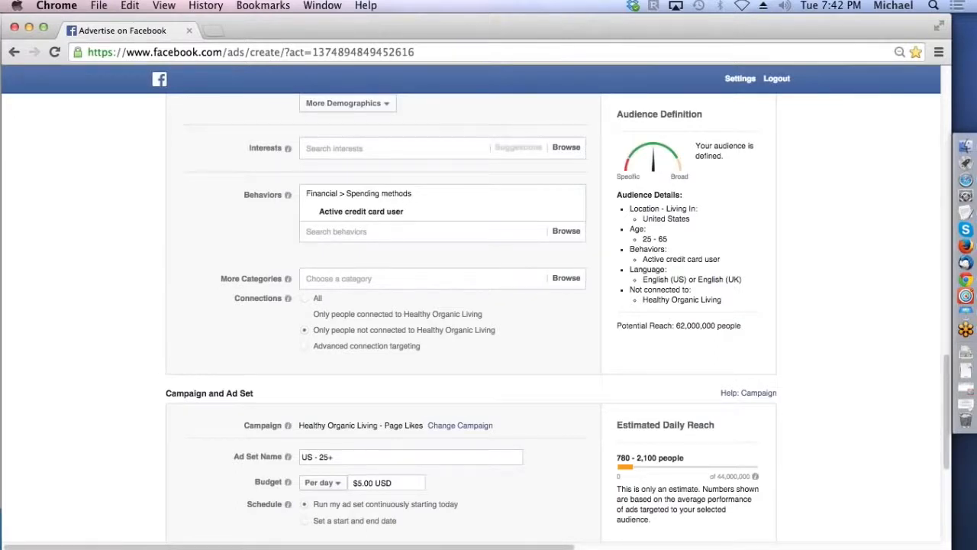
left_click_drag(944, 367, 935, 315)
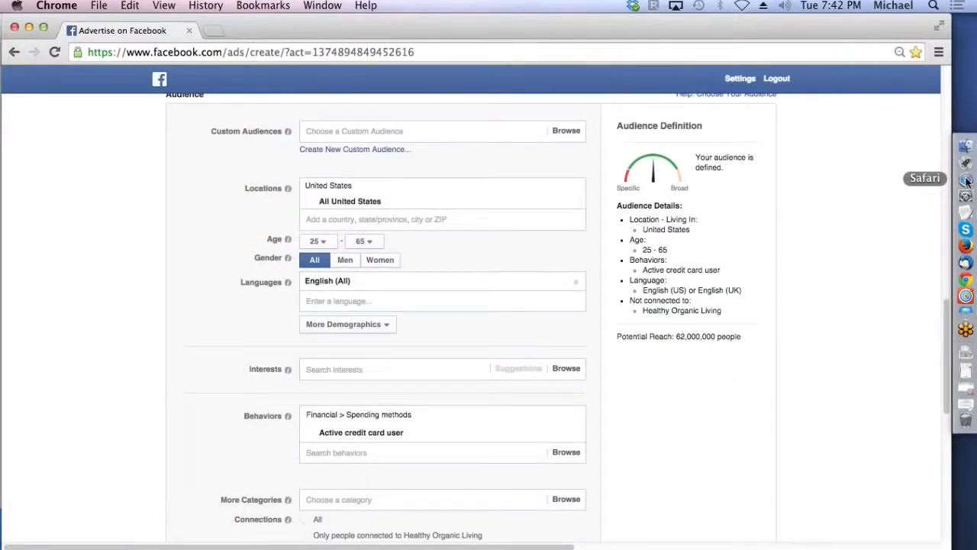
left_click_drag(947, 313, 946, 361)
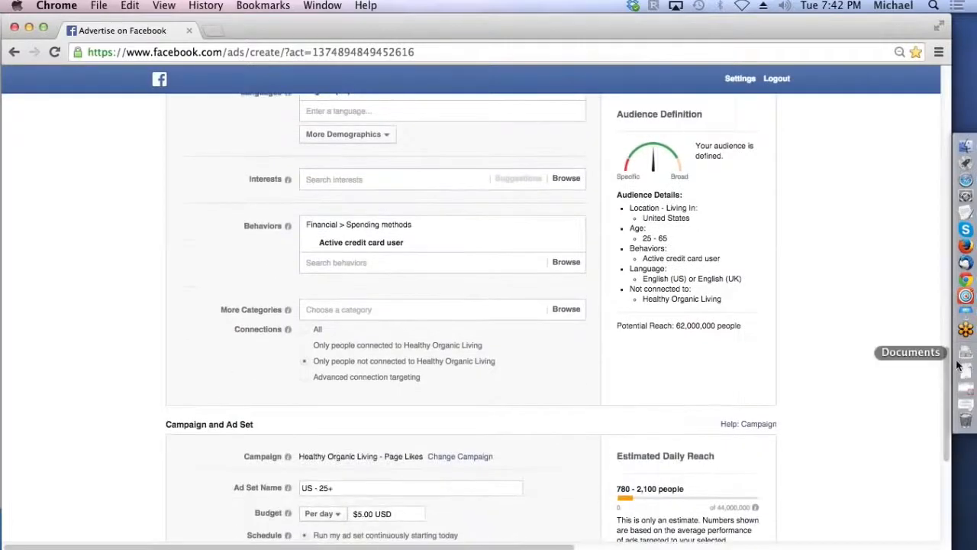
Step: Switch to Target Generator and try to search for fan page targets with the keyword "dogs"
left_click(967, 297)
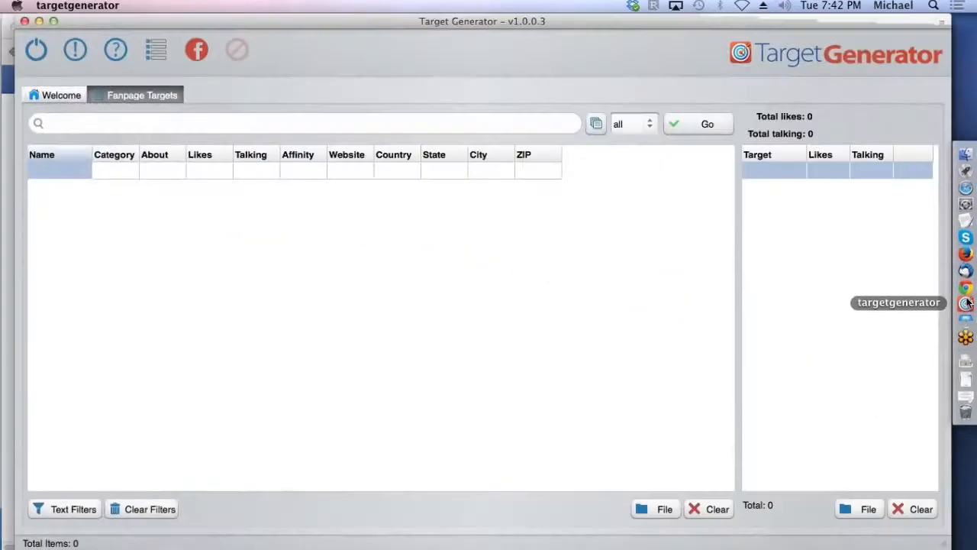
left_click(158, 124)
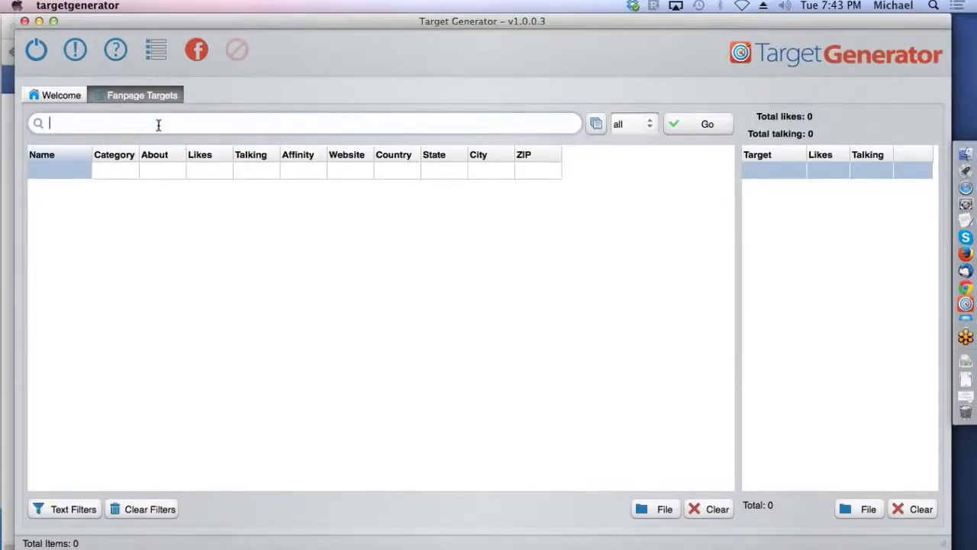
type("dogs")
double_click(141, 122)
key("Return")
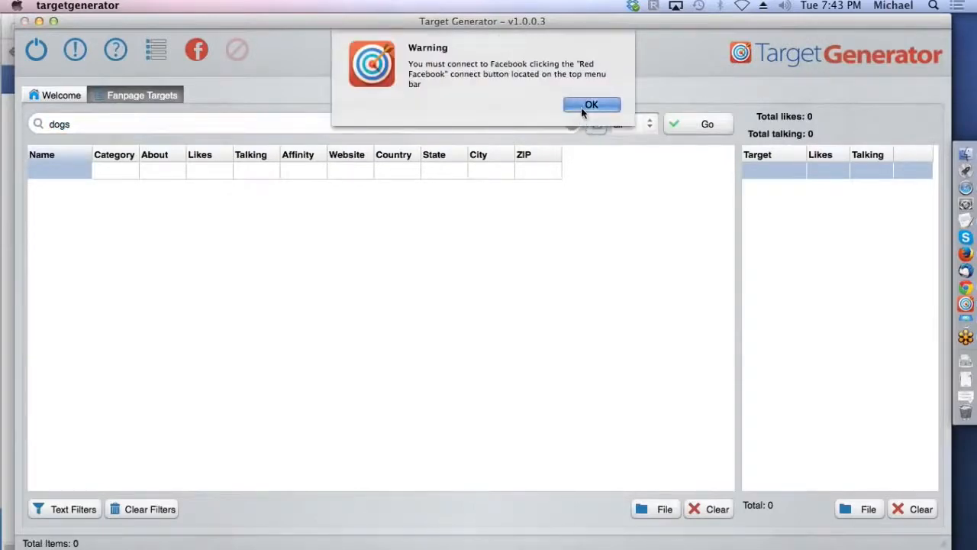
Step: Connect Target Generator to Facebook, run the "dogs" fan page search and stop it before it completes
left_click(582, 112)
left_click(196, 50)
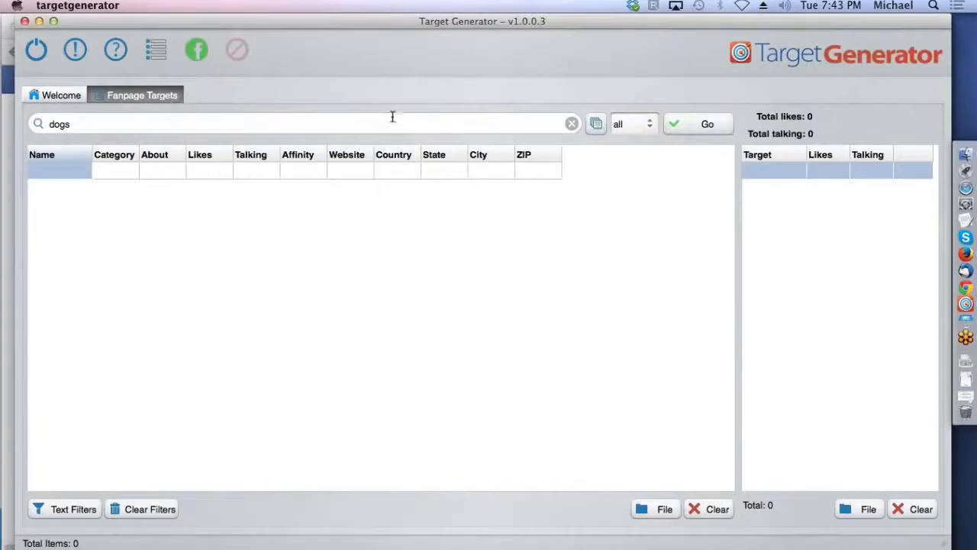
left_click(682, 130)
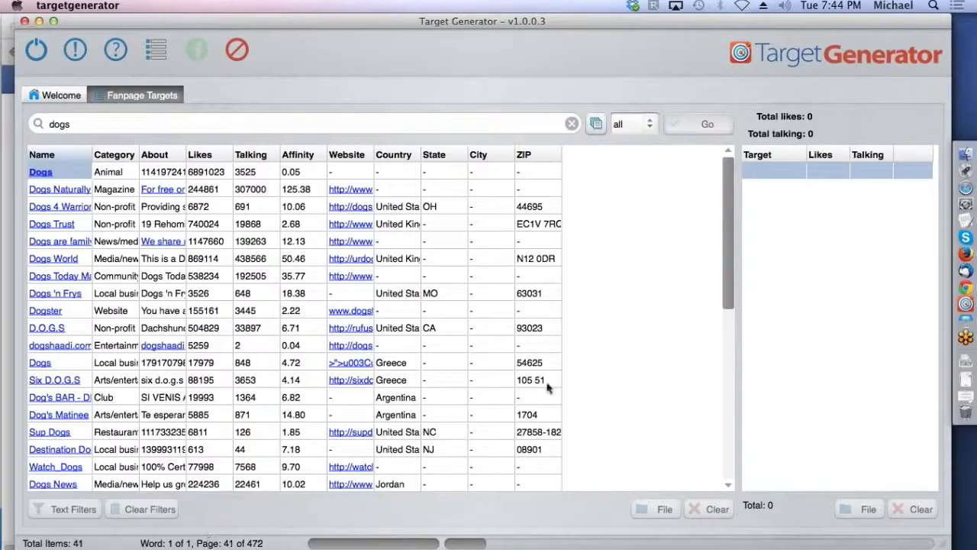
left_click_drag(728, 220, 726, 174)
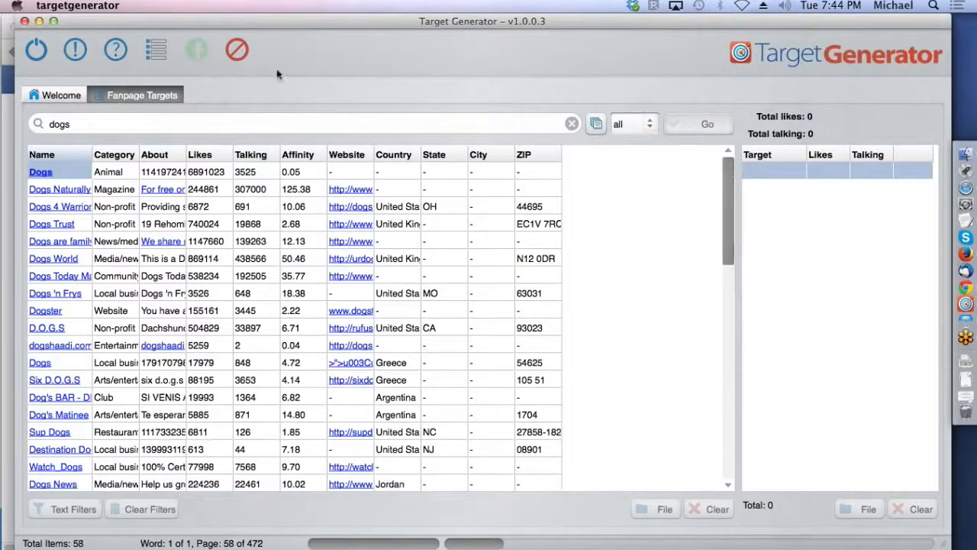
left_click(237, 51)
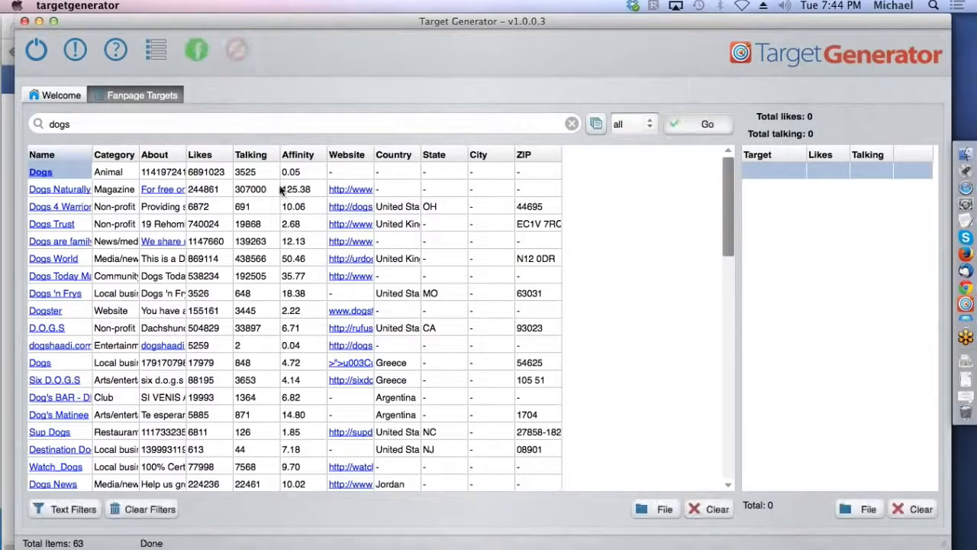
Step: Sort the fan page results by Talking from highest to lowest and widen the Category and About columns to show their full text
left_click(256, 156)
left_click(258, 156)
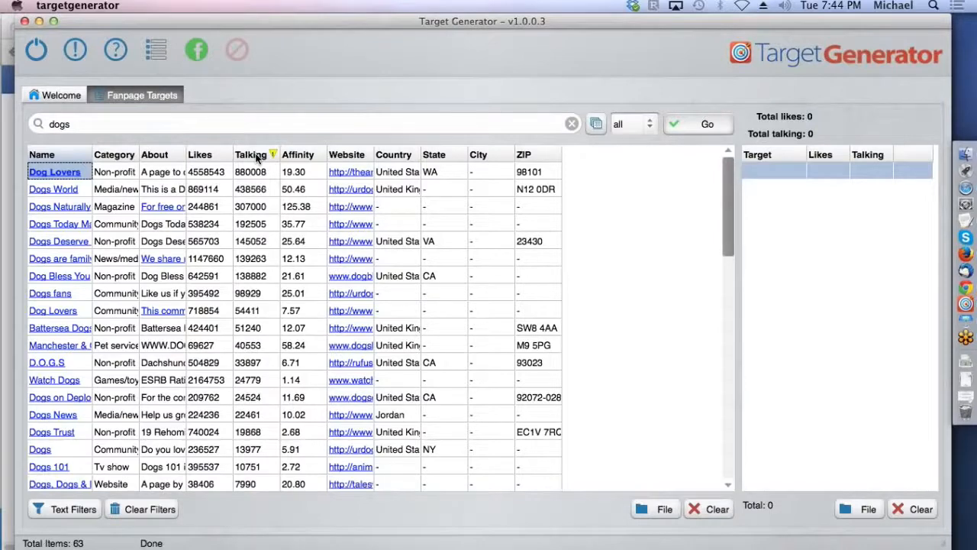
left_click(137, 155)
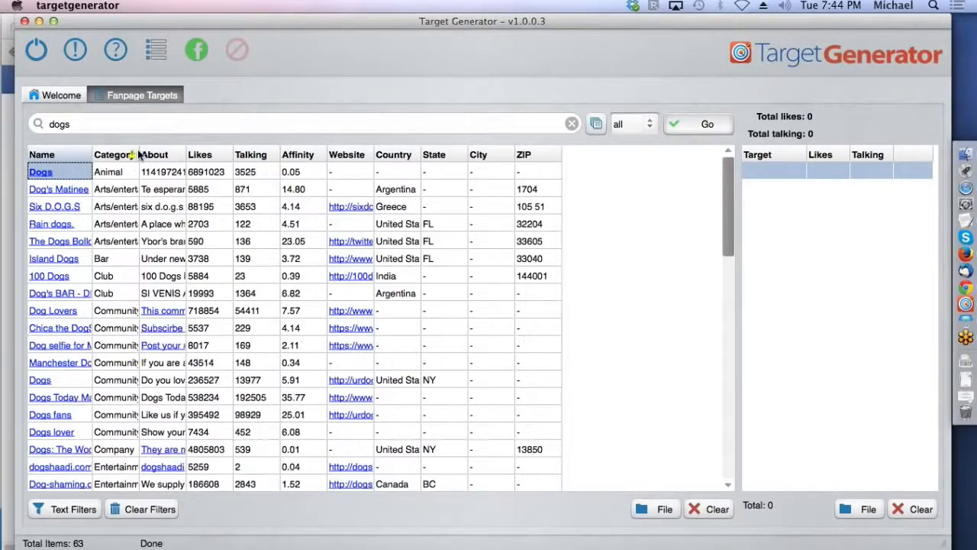
left_click(252, 157)
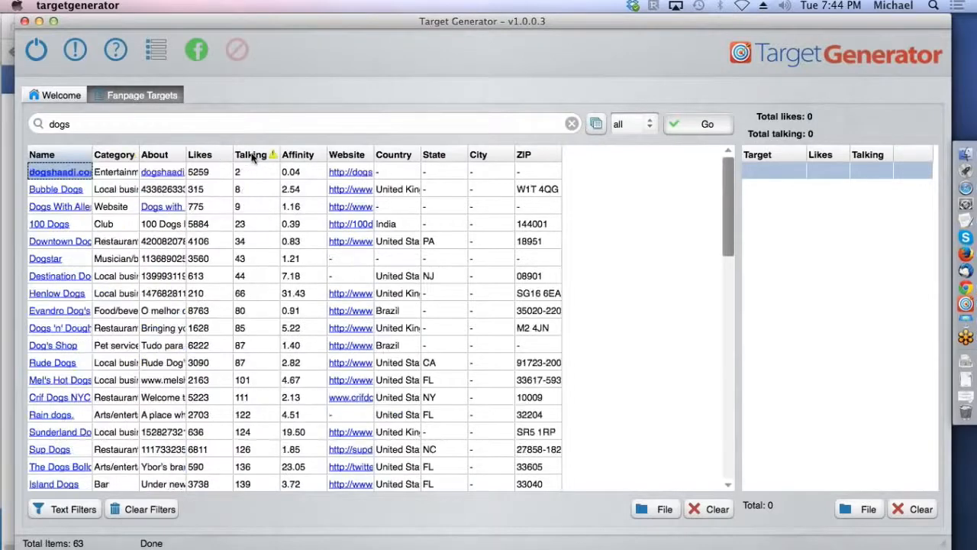
left_click(253, 157)
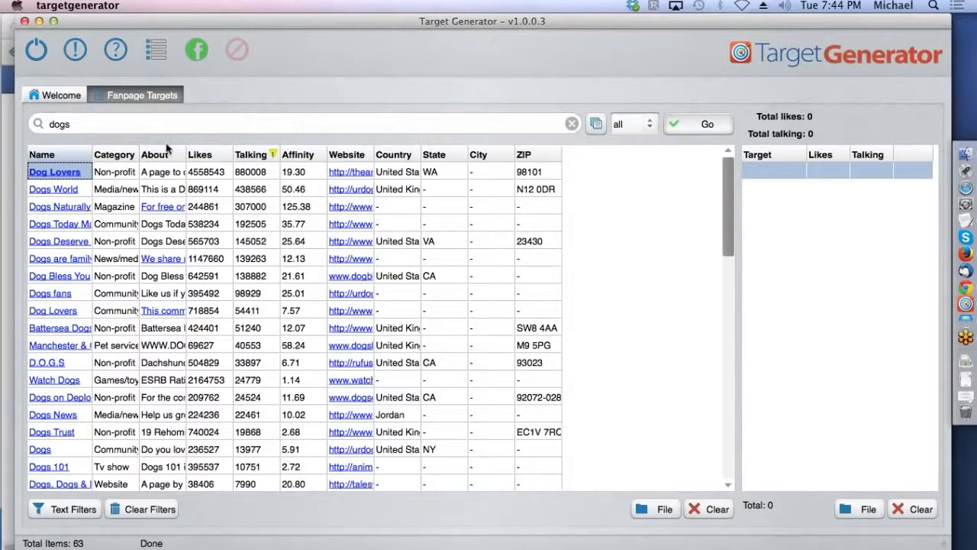
left_click_drag(139, 154, 236, 153)
left_click_drag(326, 152, 465, 141)
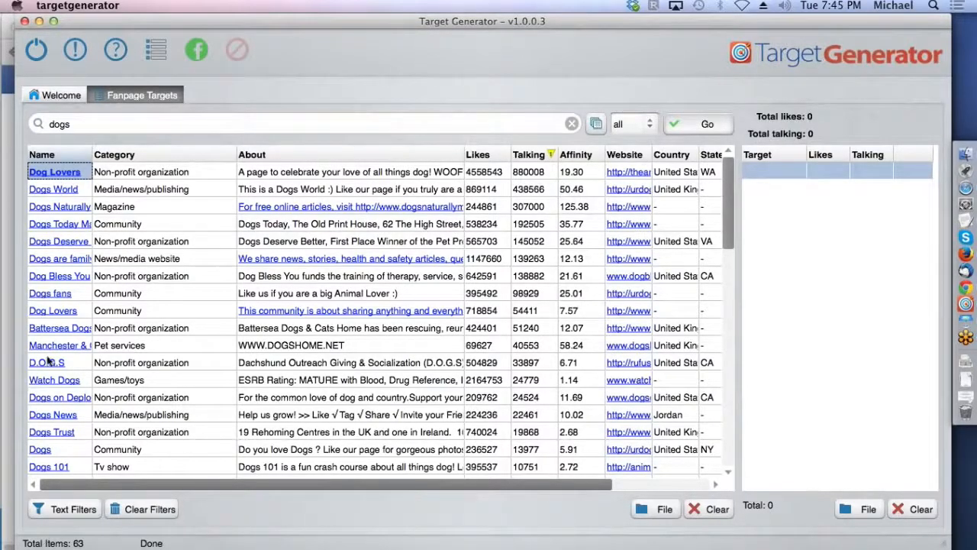
Step: Select the fan page results from Dog Lovers through Dogs Trust
left_click(52, 431)
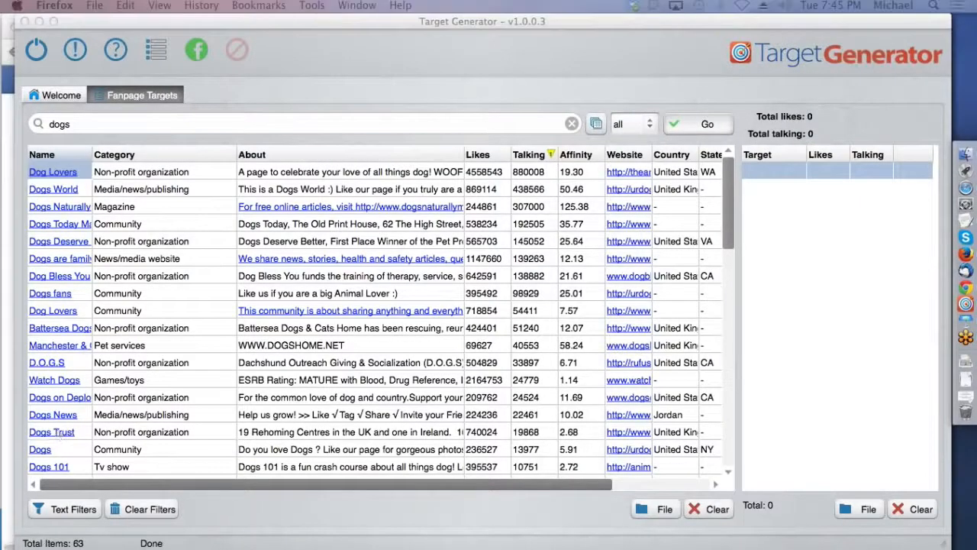
left_click(83, 433)
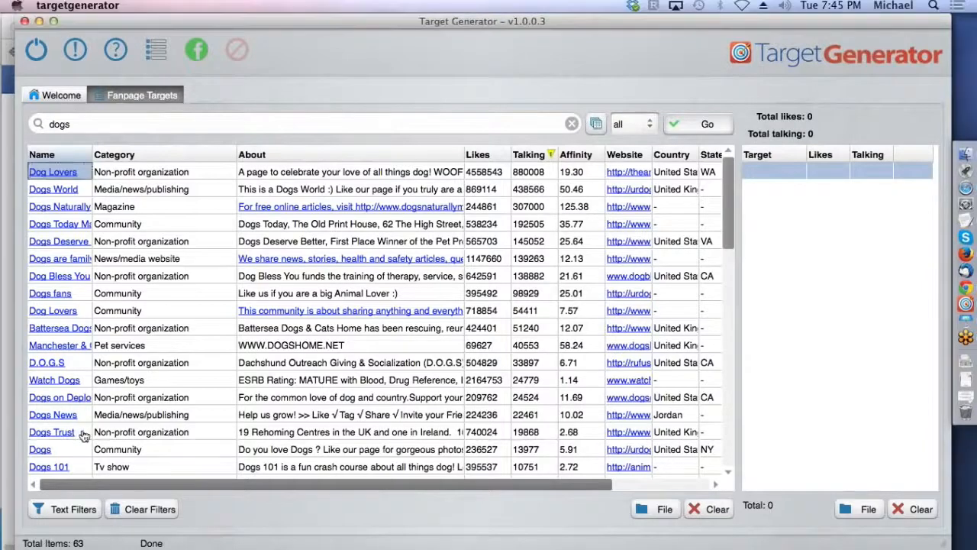
left_click(82, 433)
left_click(82, 175, "shift")
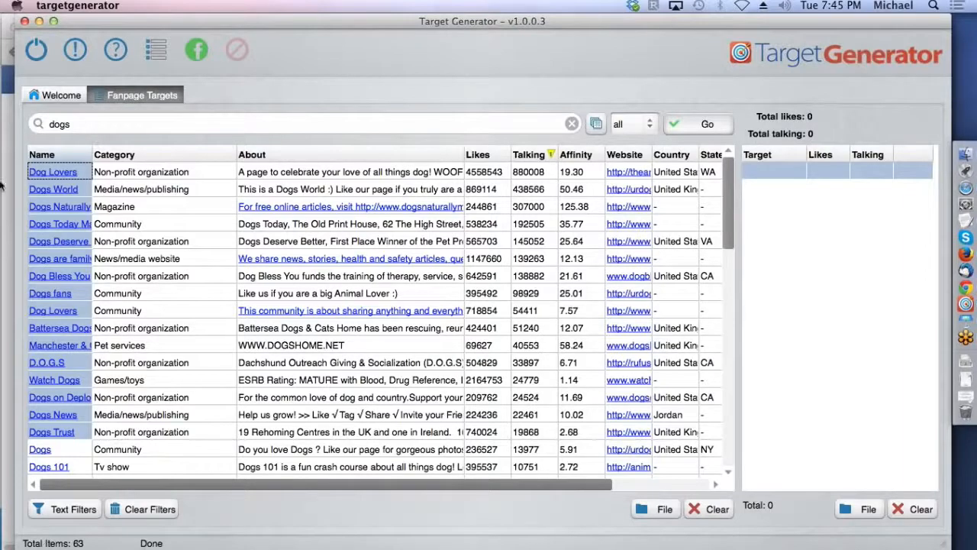
Step: Check the Dogs Deserve Better page on Facebook and add the selected fan pages to the target list
left_click(68, 247)
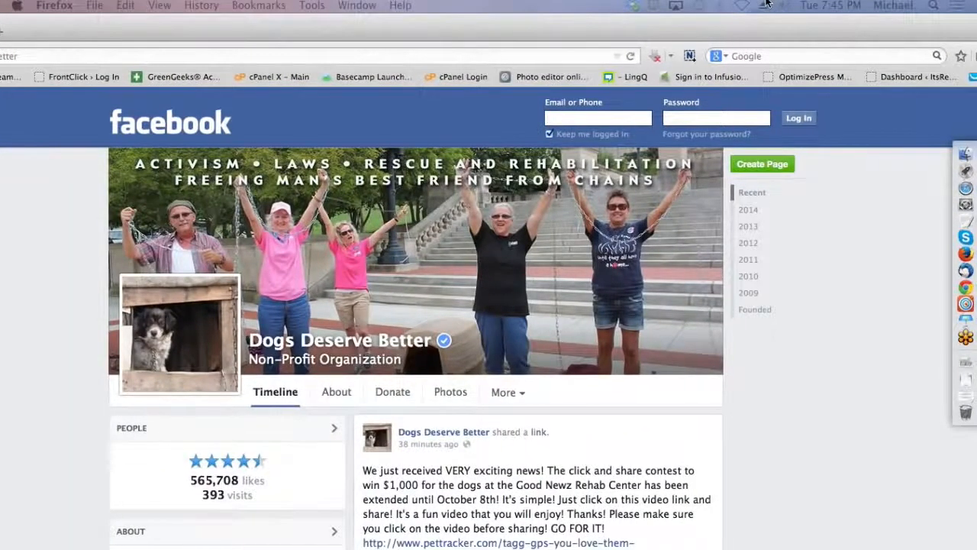
left_click_drag(766, 3, 0, 7)
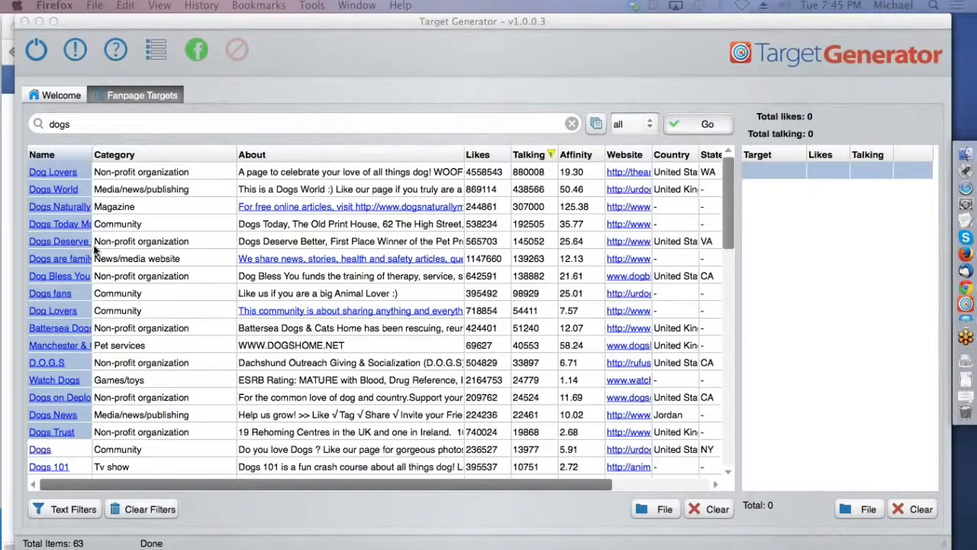
right_click(83, 177)
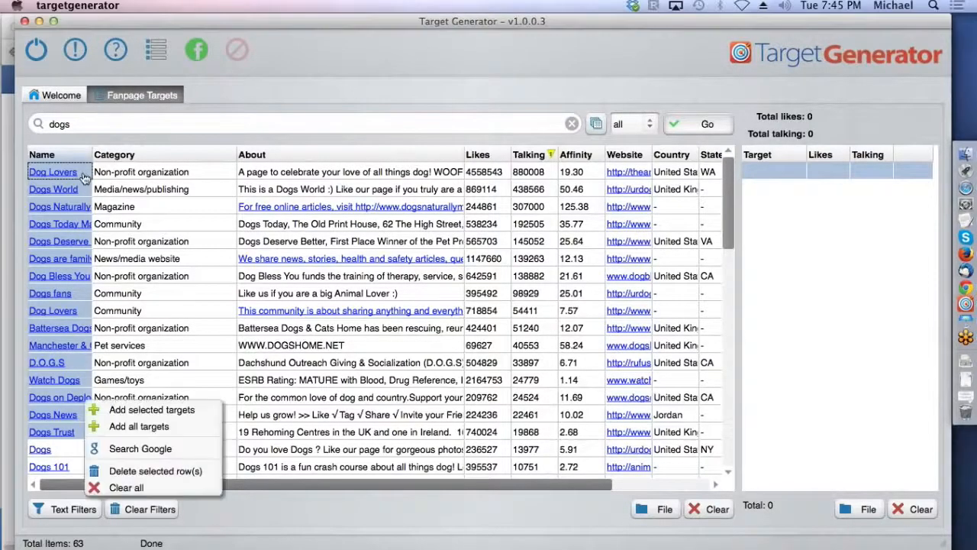
left_click(151, 411)
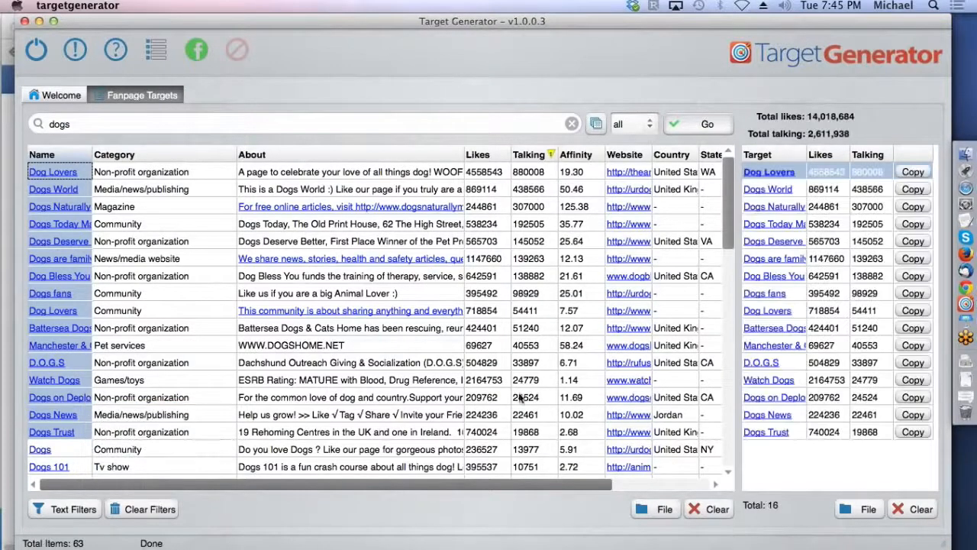
Step: Copy all collected targets, switch to Chrome and paste them into the Facebook ad's Interests
right_click(798, 174)
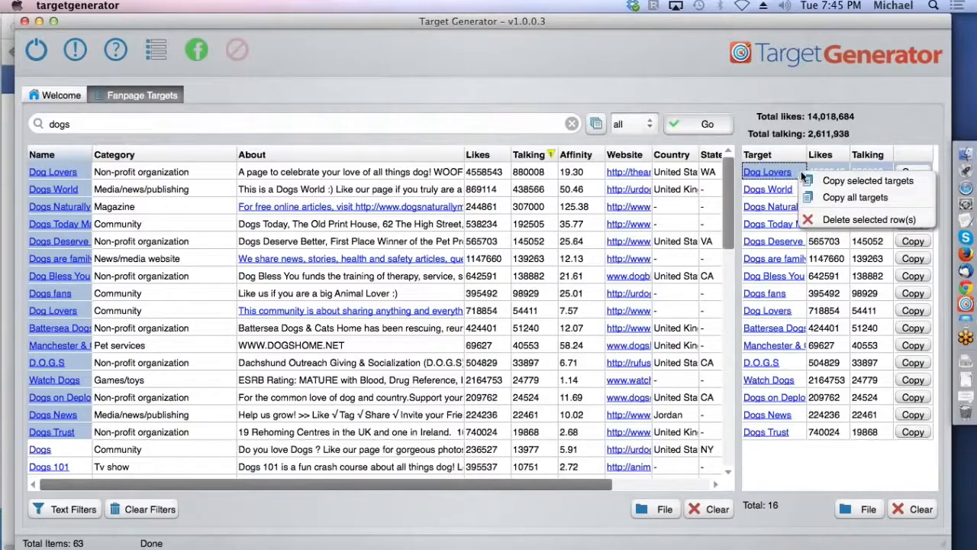
left_click(848, 197)
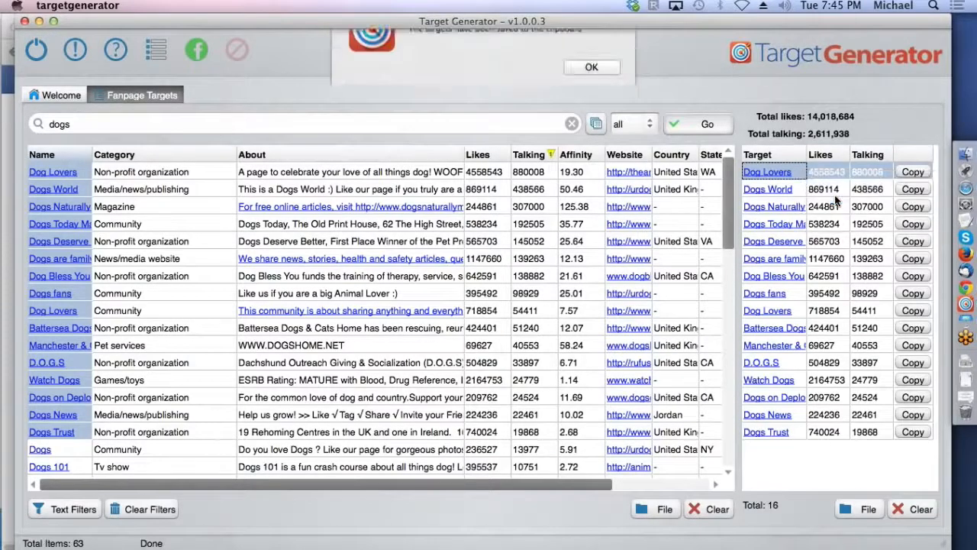
left_click(583, 103)
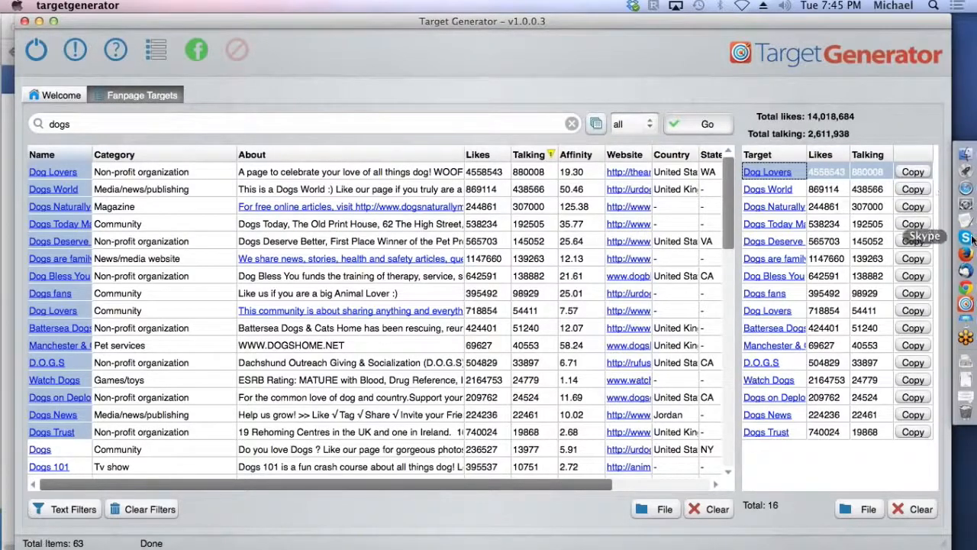
left_click(966, 288)
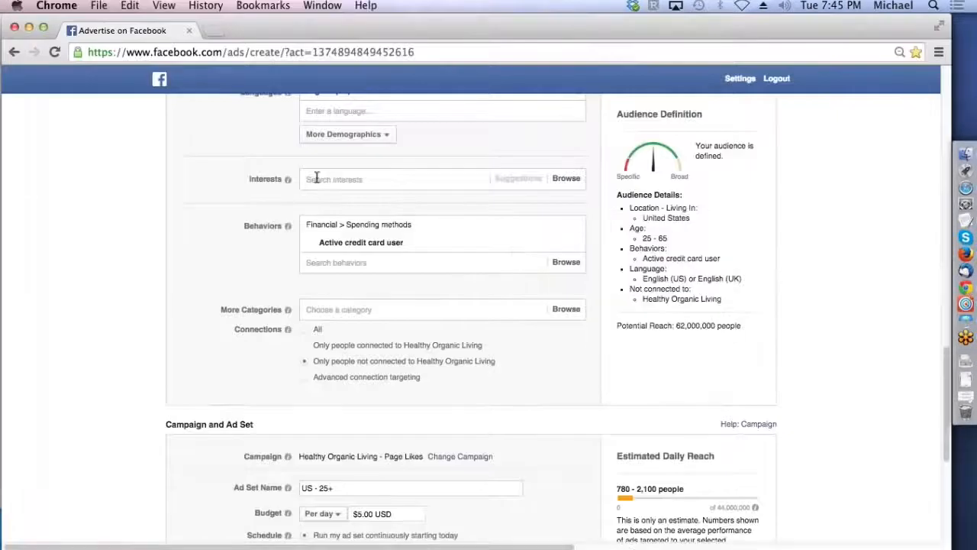
left_click(321, 178)
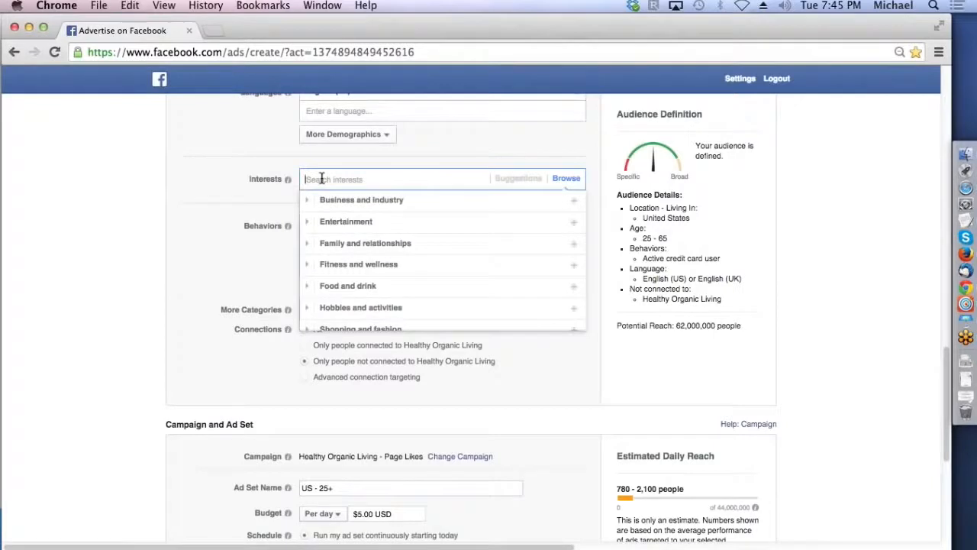
key("super+v")
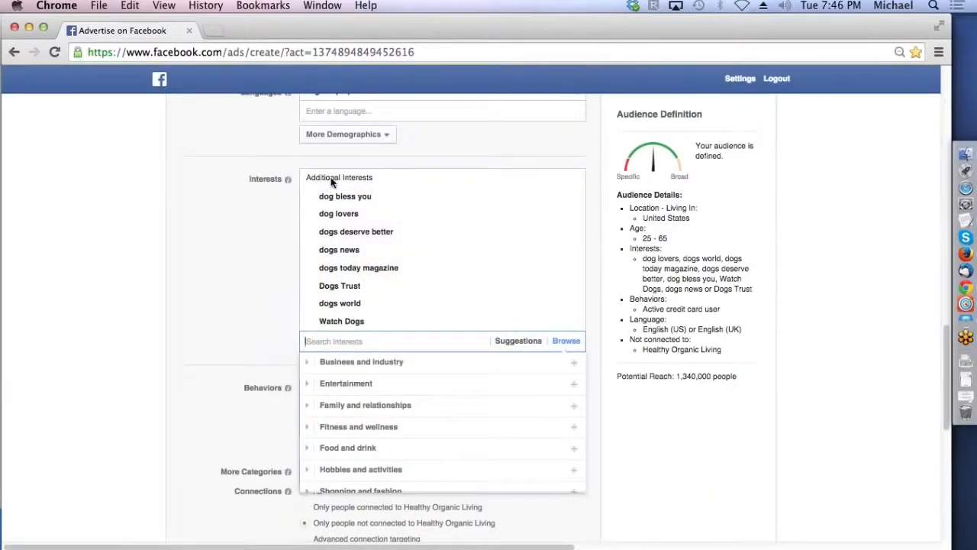
Step: Switch to Target Generator, run a fan page search for "health", stop it before it completes and minimise the window
left_click(966, 304)
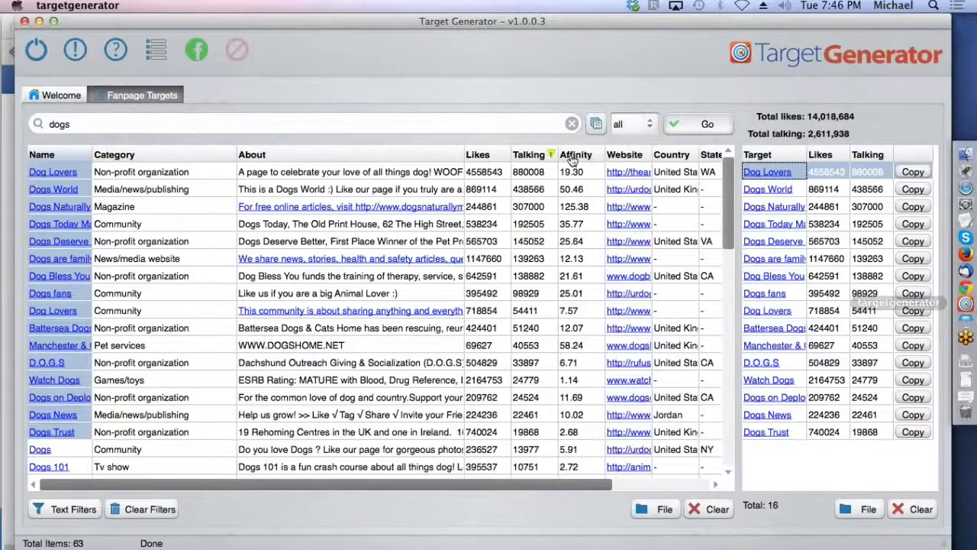
left_click_drag(74, 123, 50, 123)
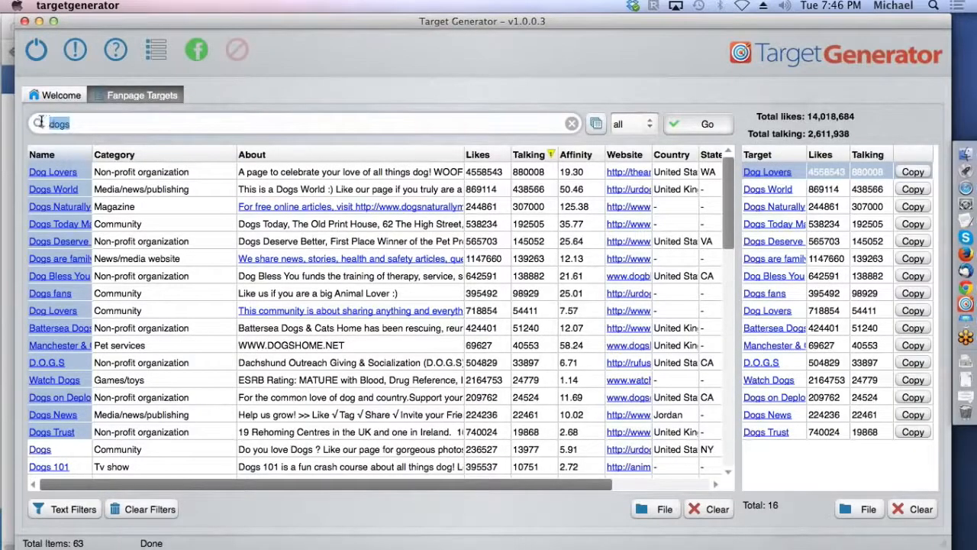
type("health")
key("Return")
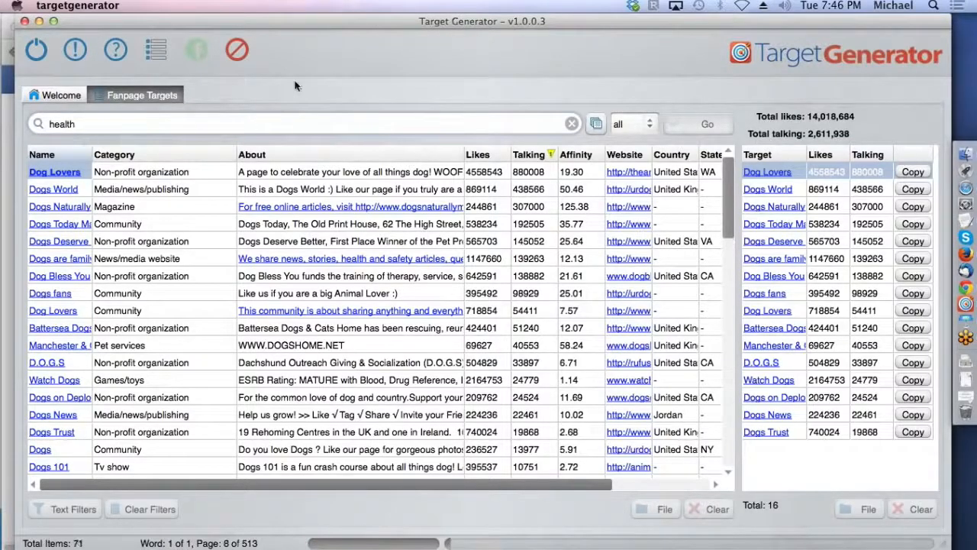
left_click(238, 48)
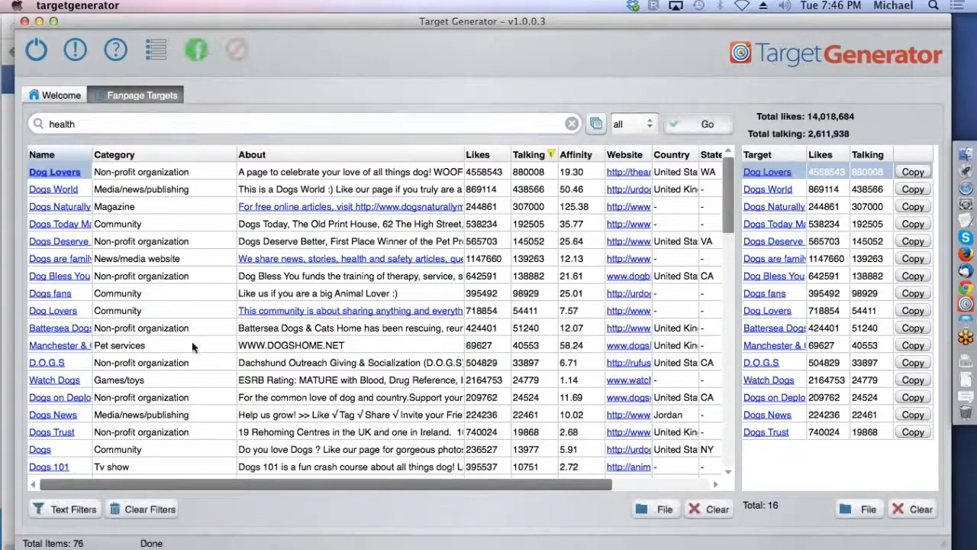
left_click(143, 510)
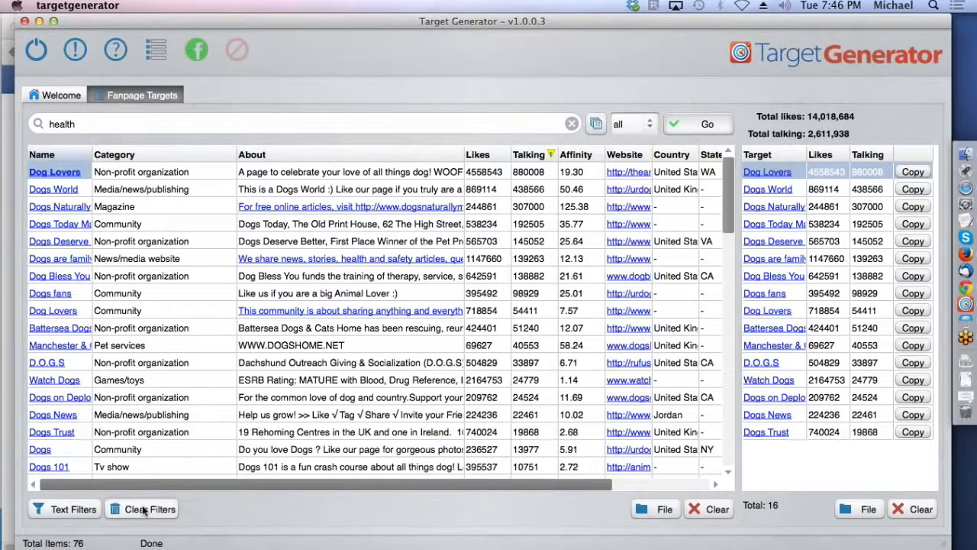
left_click(38, 23)
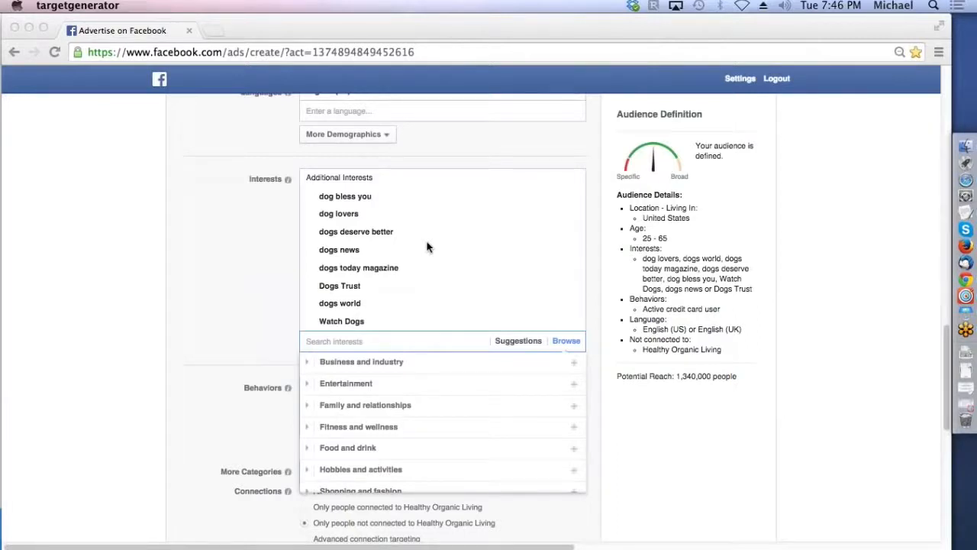
Step: Examine the audience size and description of the dog interests added to the Facebook ad
left_click(346, 202)
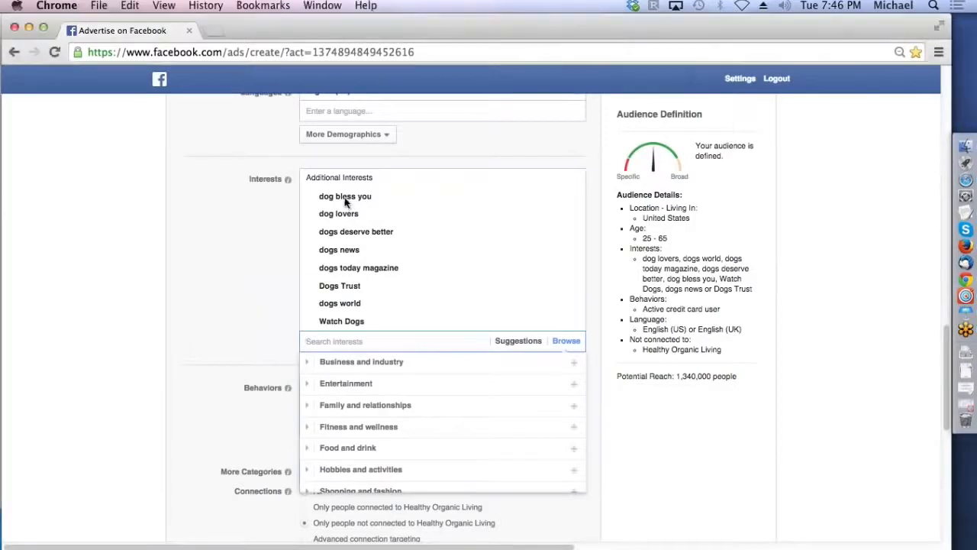
left_click(345, 201)
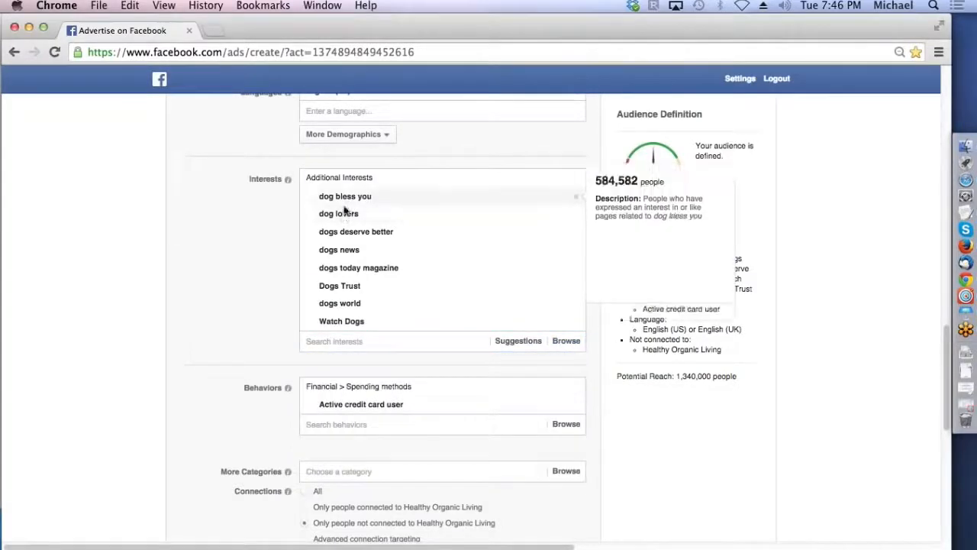
mouse_move(345, 237)
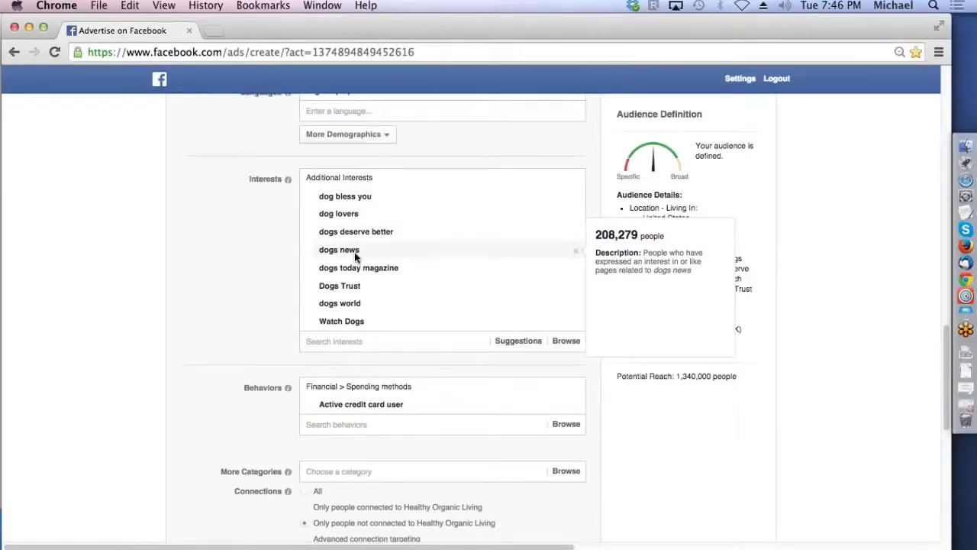
mouse_move(359, 271)
mouse_move(348, 306)
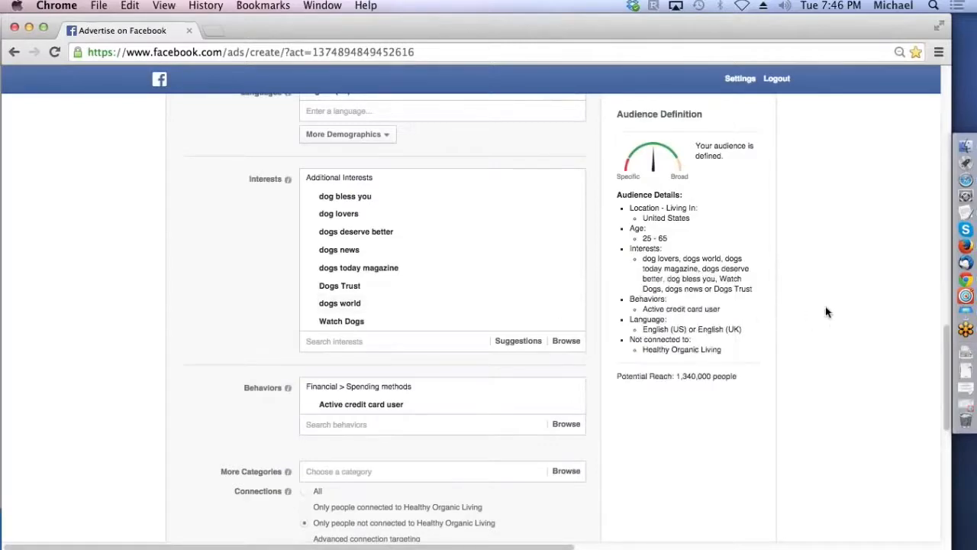
Step: Review the ad's campaign, budget and bidding settings and the Page Post Engagement objective
left_click_drag(947, 350, 947, 466)
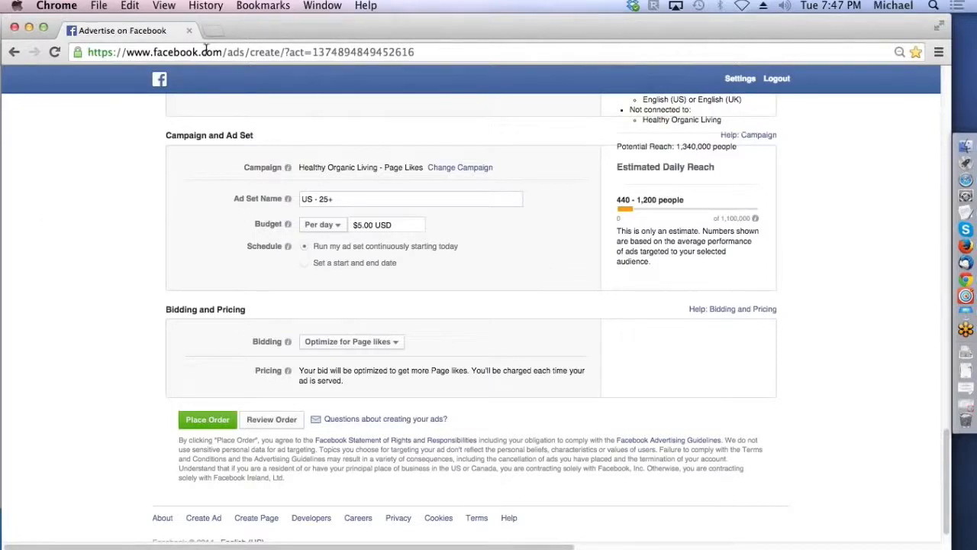
left_click_drag(303, 30, 312, 549)
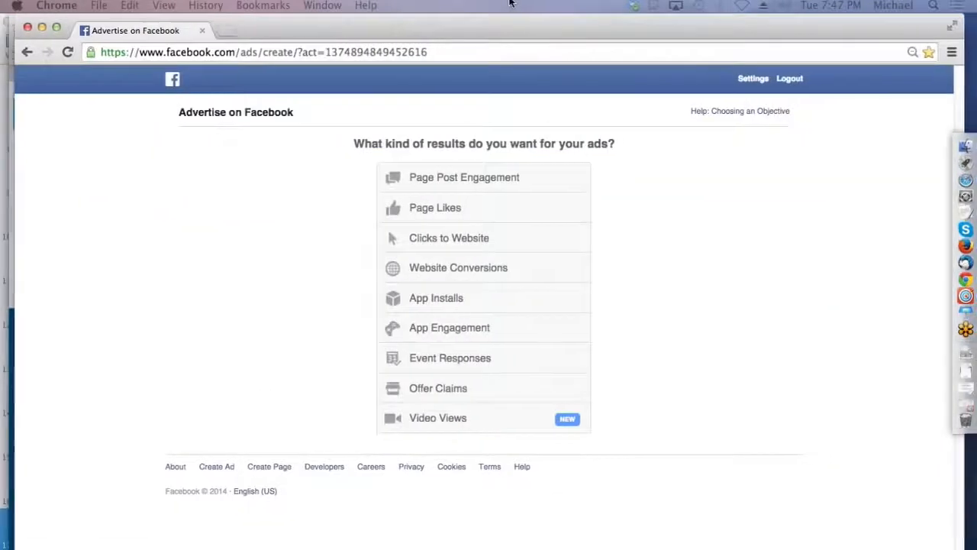
mouse_move(452, 180)
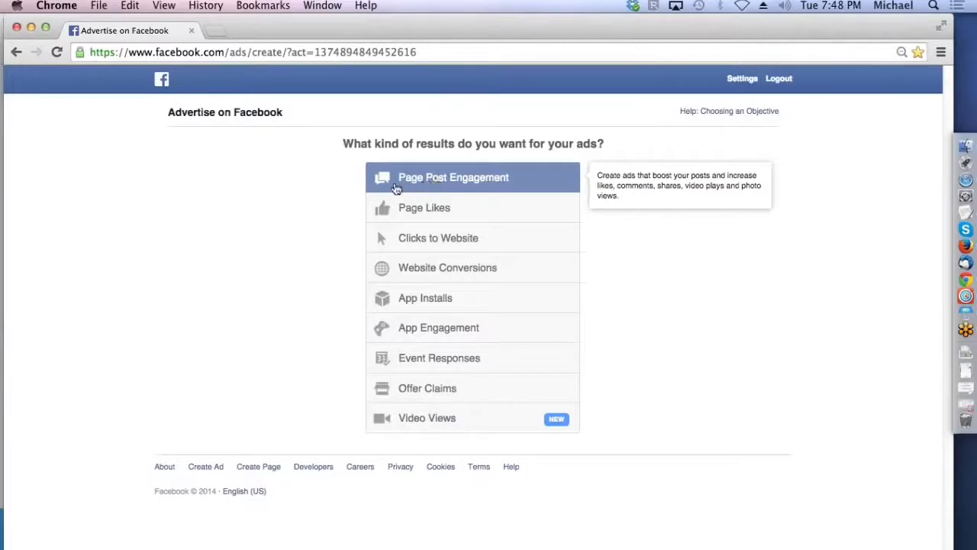
Step: Minimise the Chrome and TabFu windows to return to the Keynote presentation
left_click(31, 28)
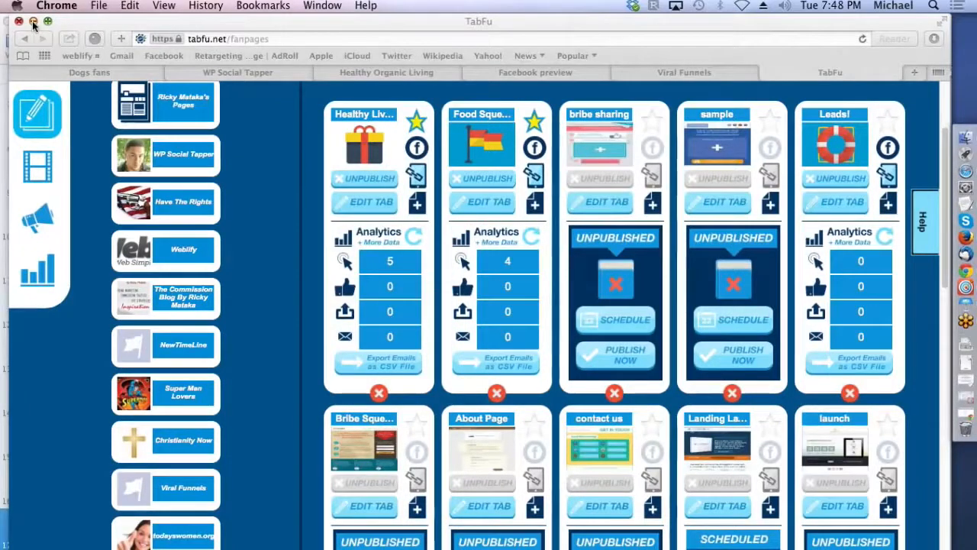
left_click(33, 21)
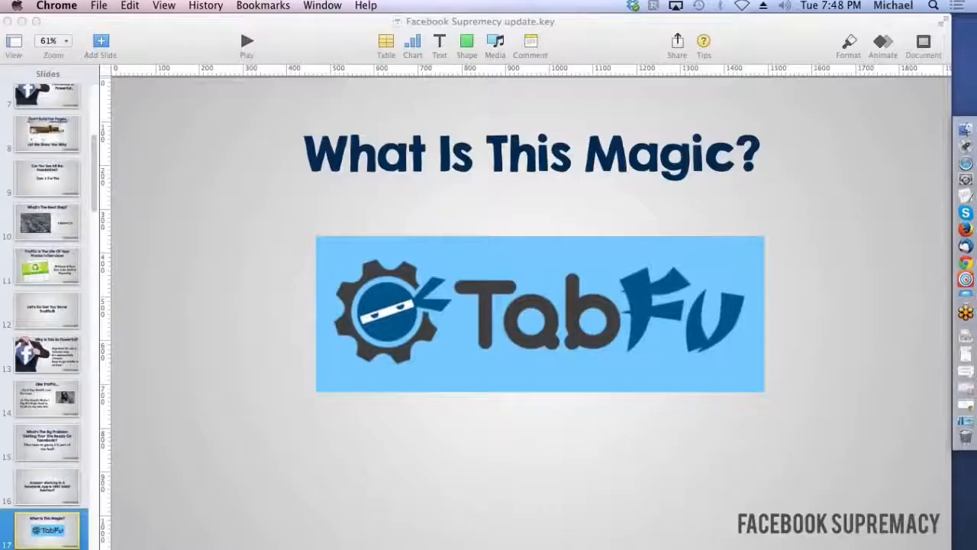